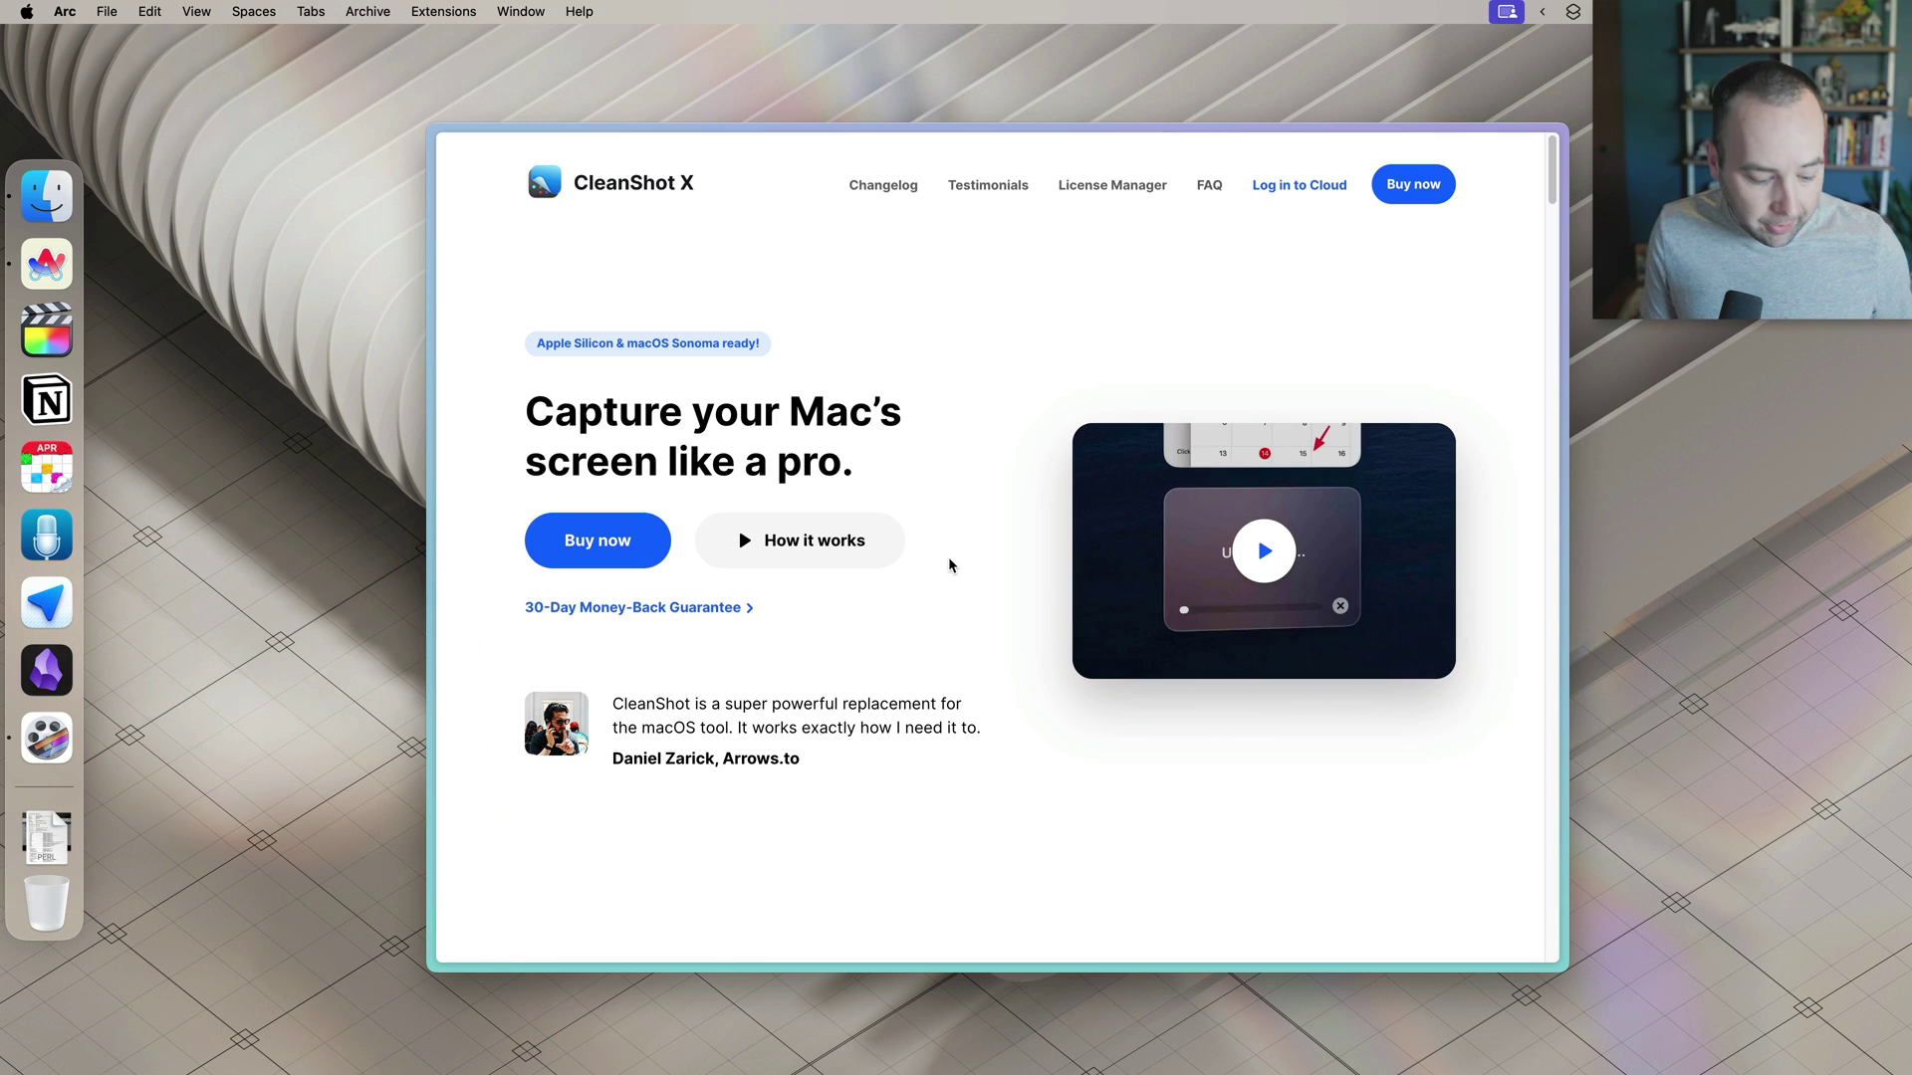
Take an area screenshot of the homepage hero section with its headline, buttons and quote.
{"action": "key", "text": "super+shift+4"}
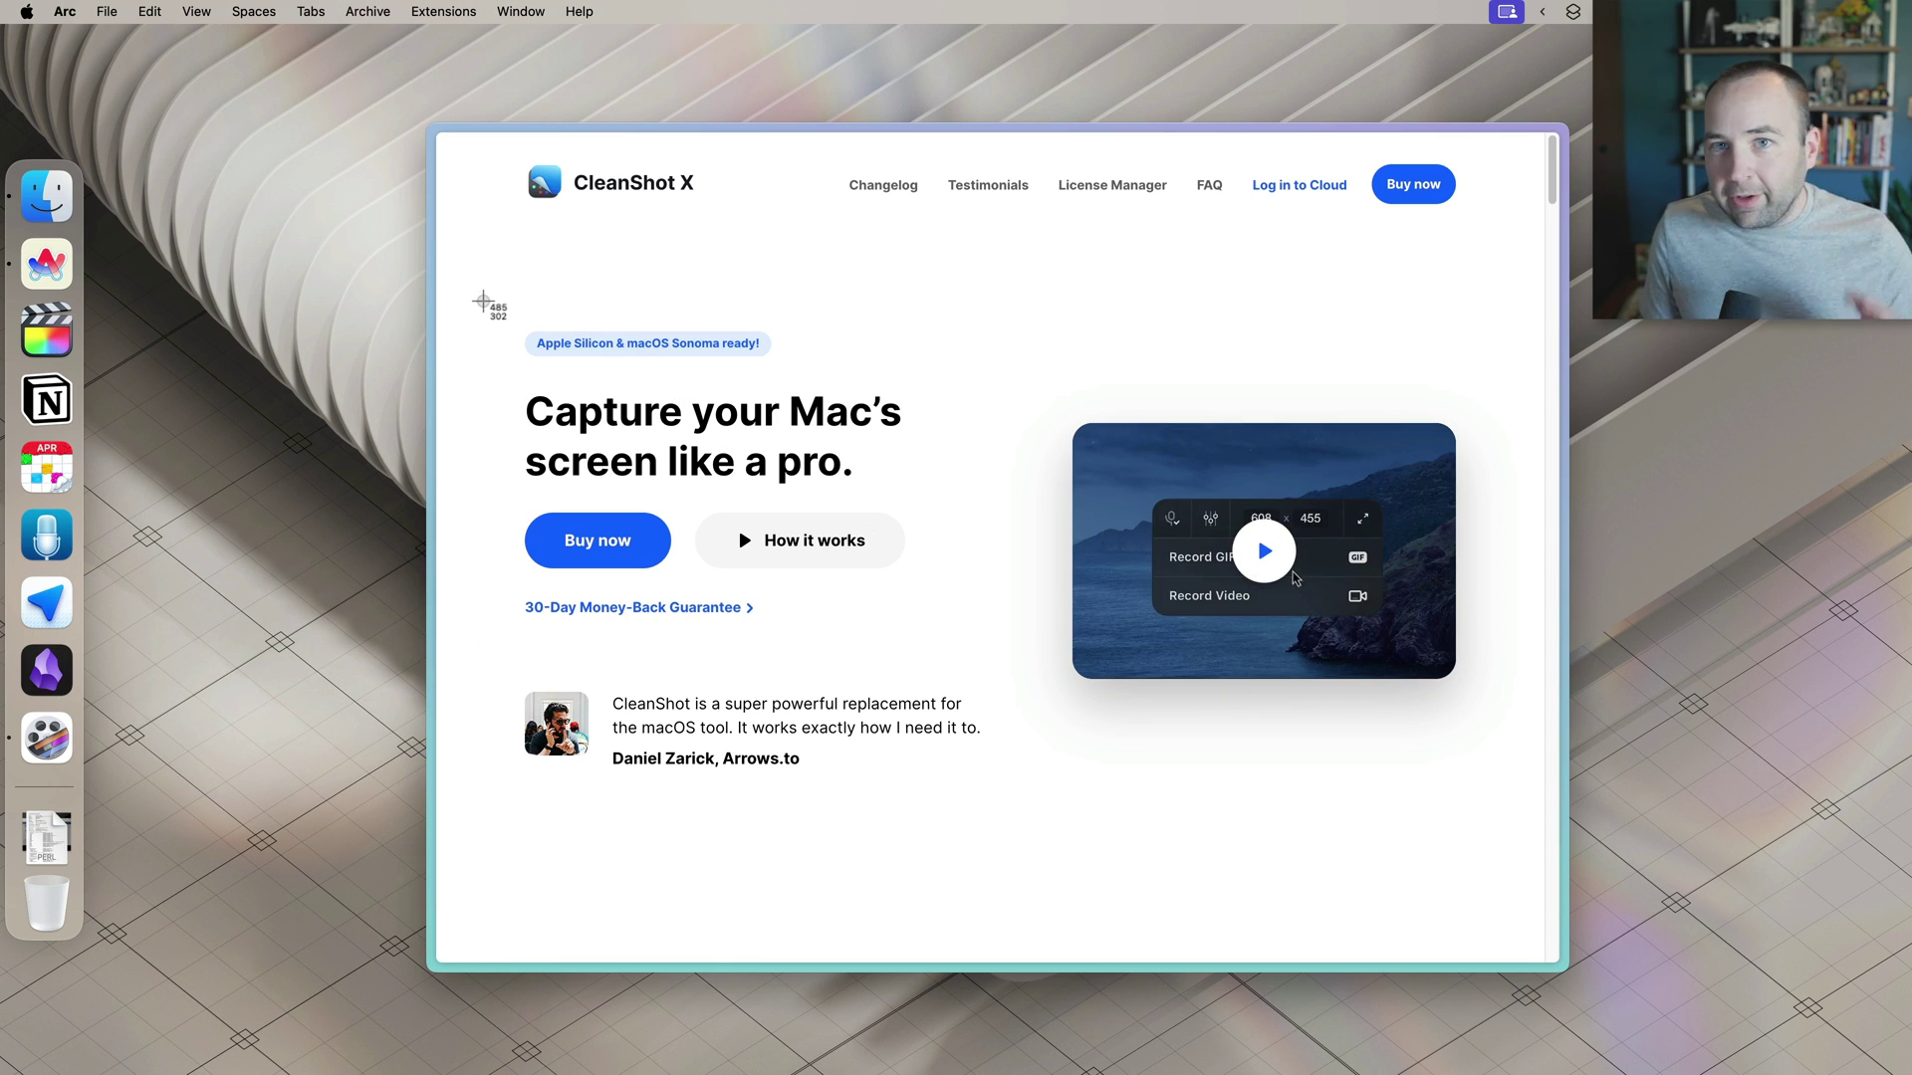
{"action": "left_click_drag", "start_coordinate": [483, 301], "coordinate": [1018, 804]}
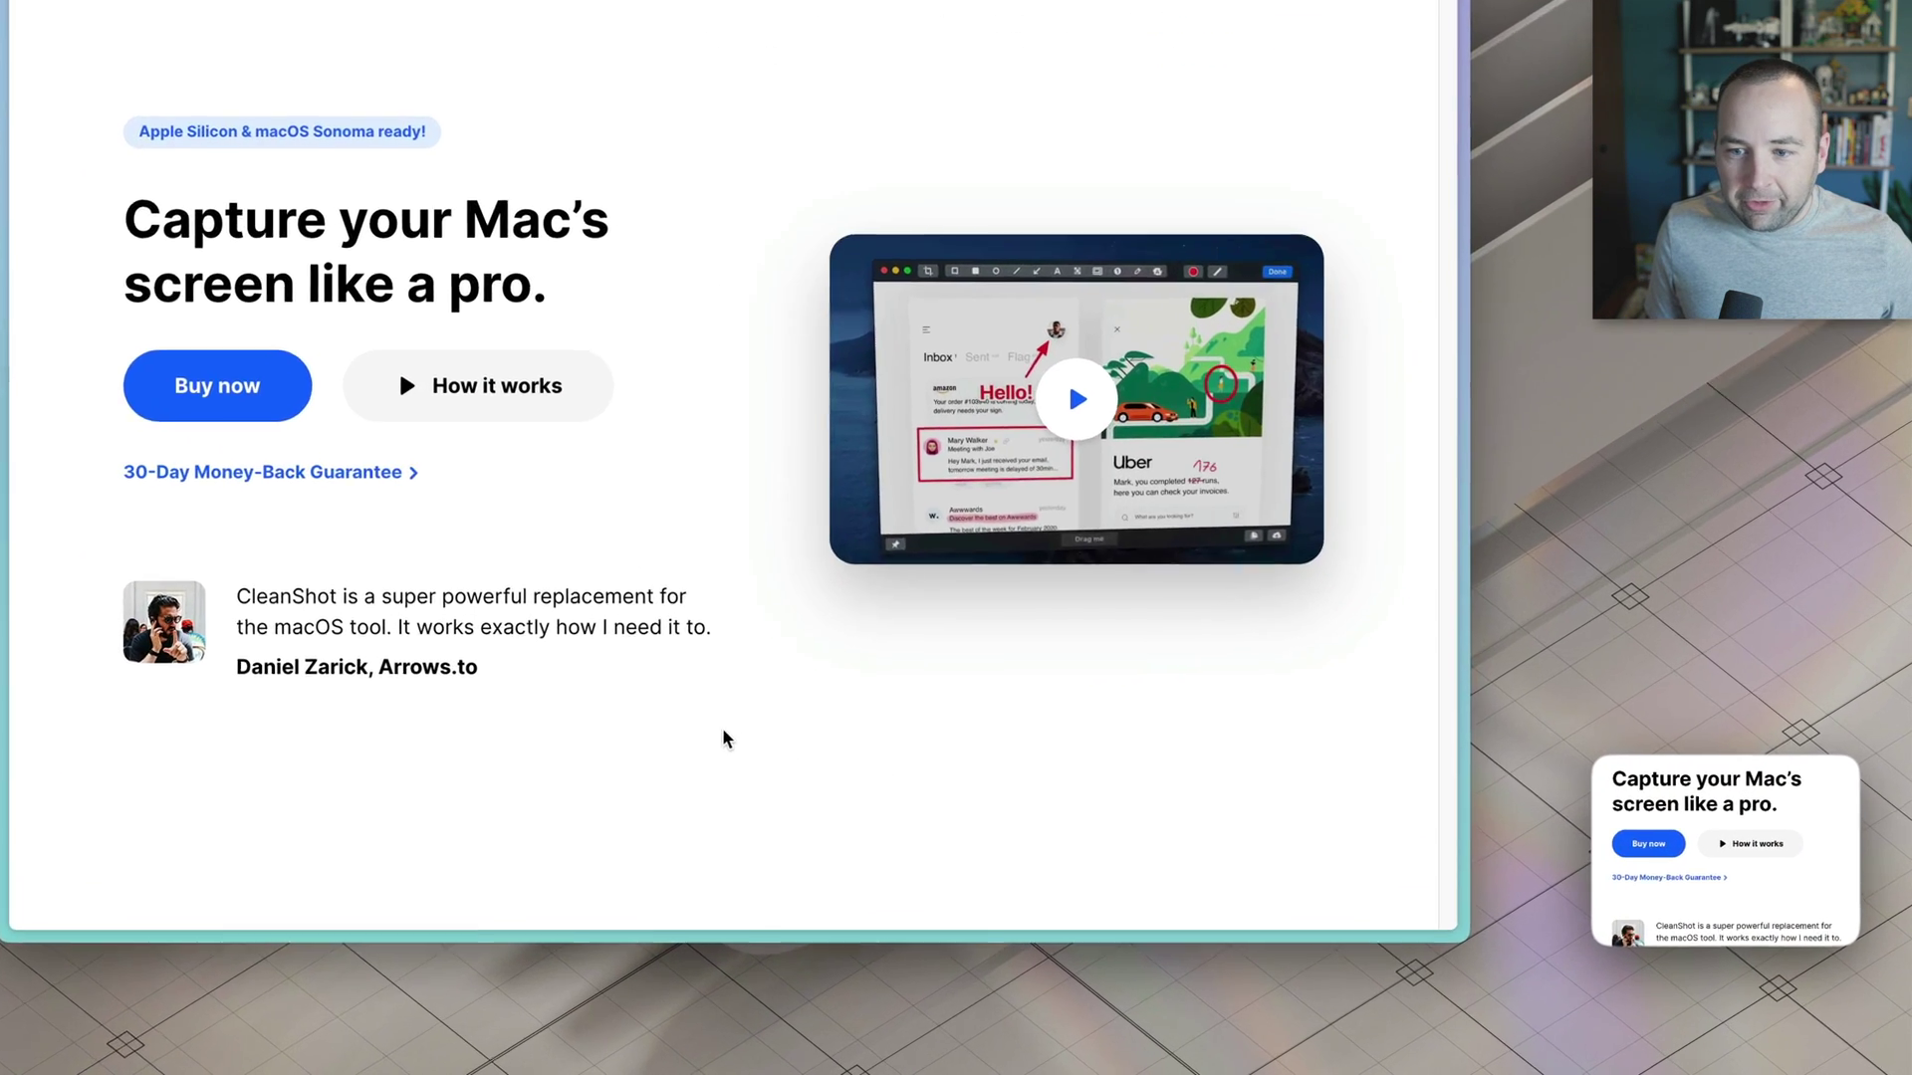
{"action": "key", "text": "super+h"}
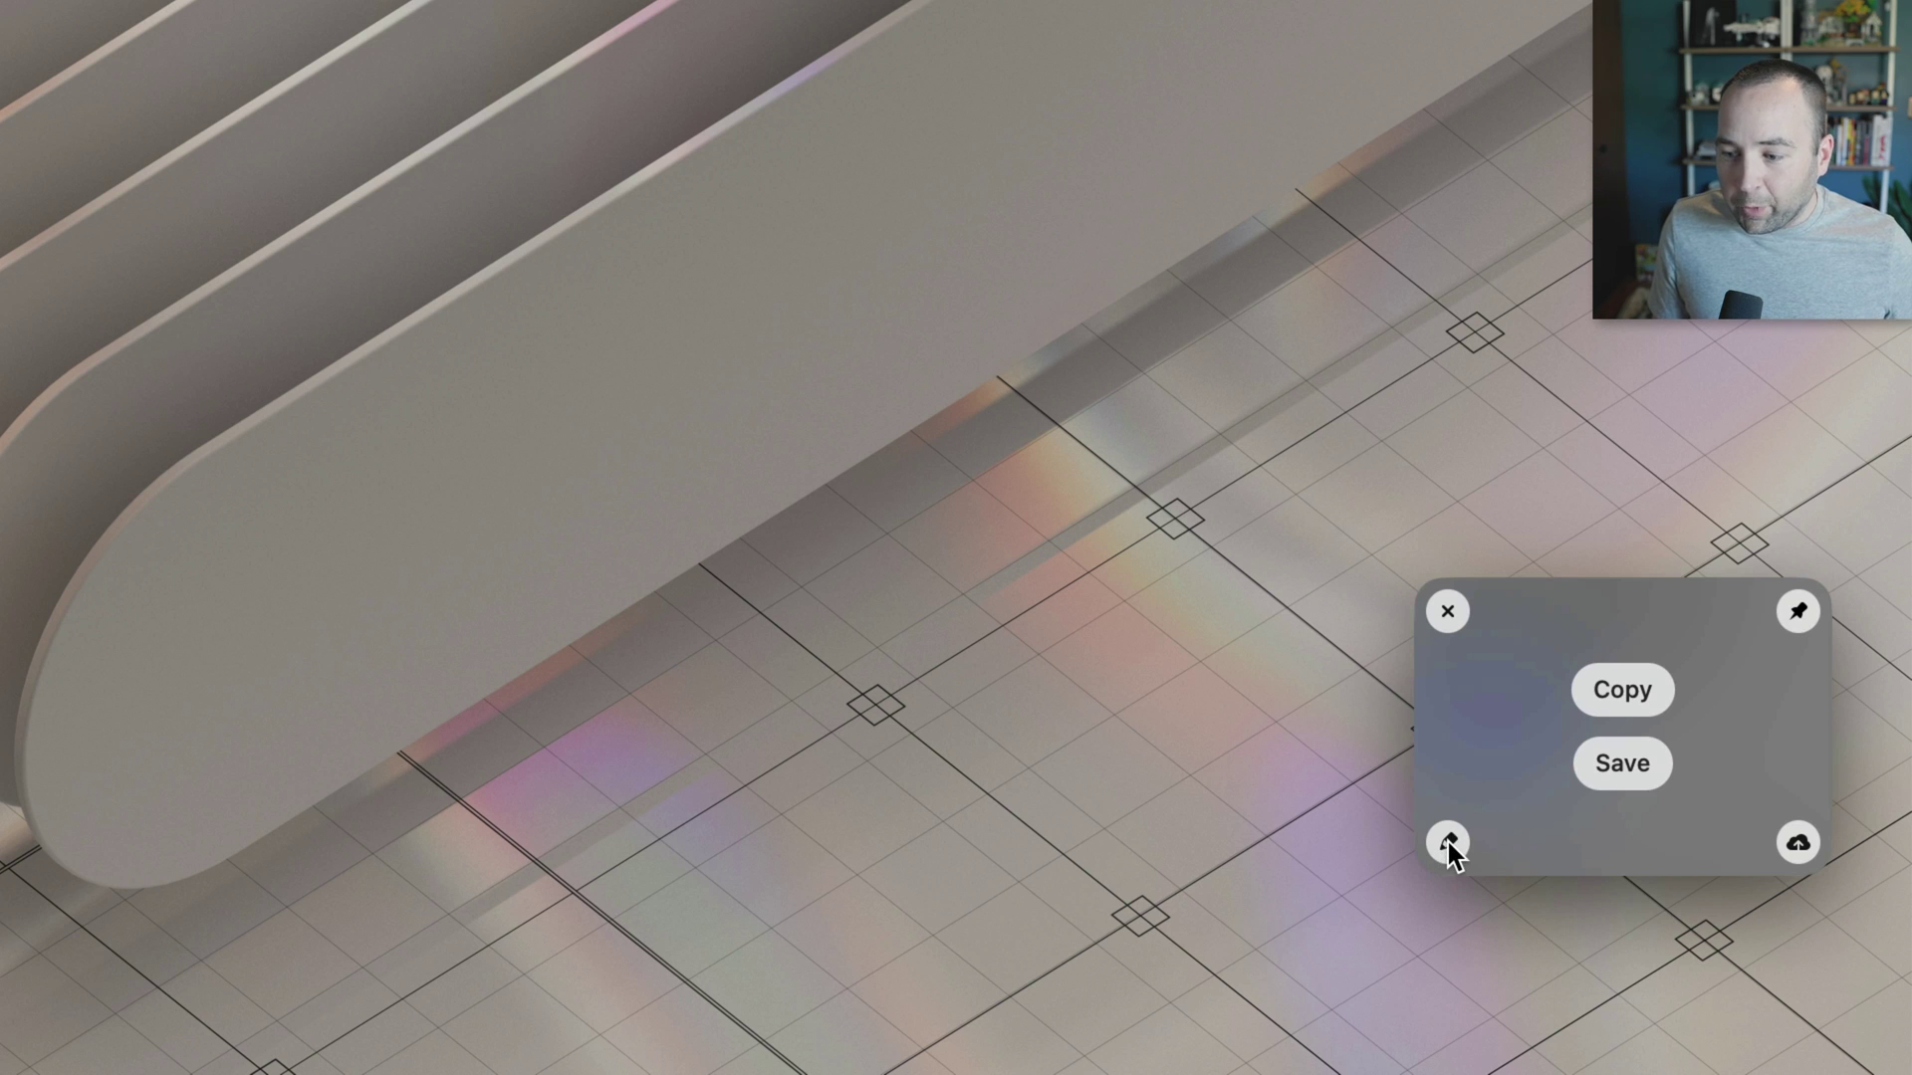
Highlight 'Capture your Mac's' green; number the badge, headline, How it works button and quote 1–4.
{"action": "left_click", "coordinate": [1448, 842]}
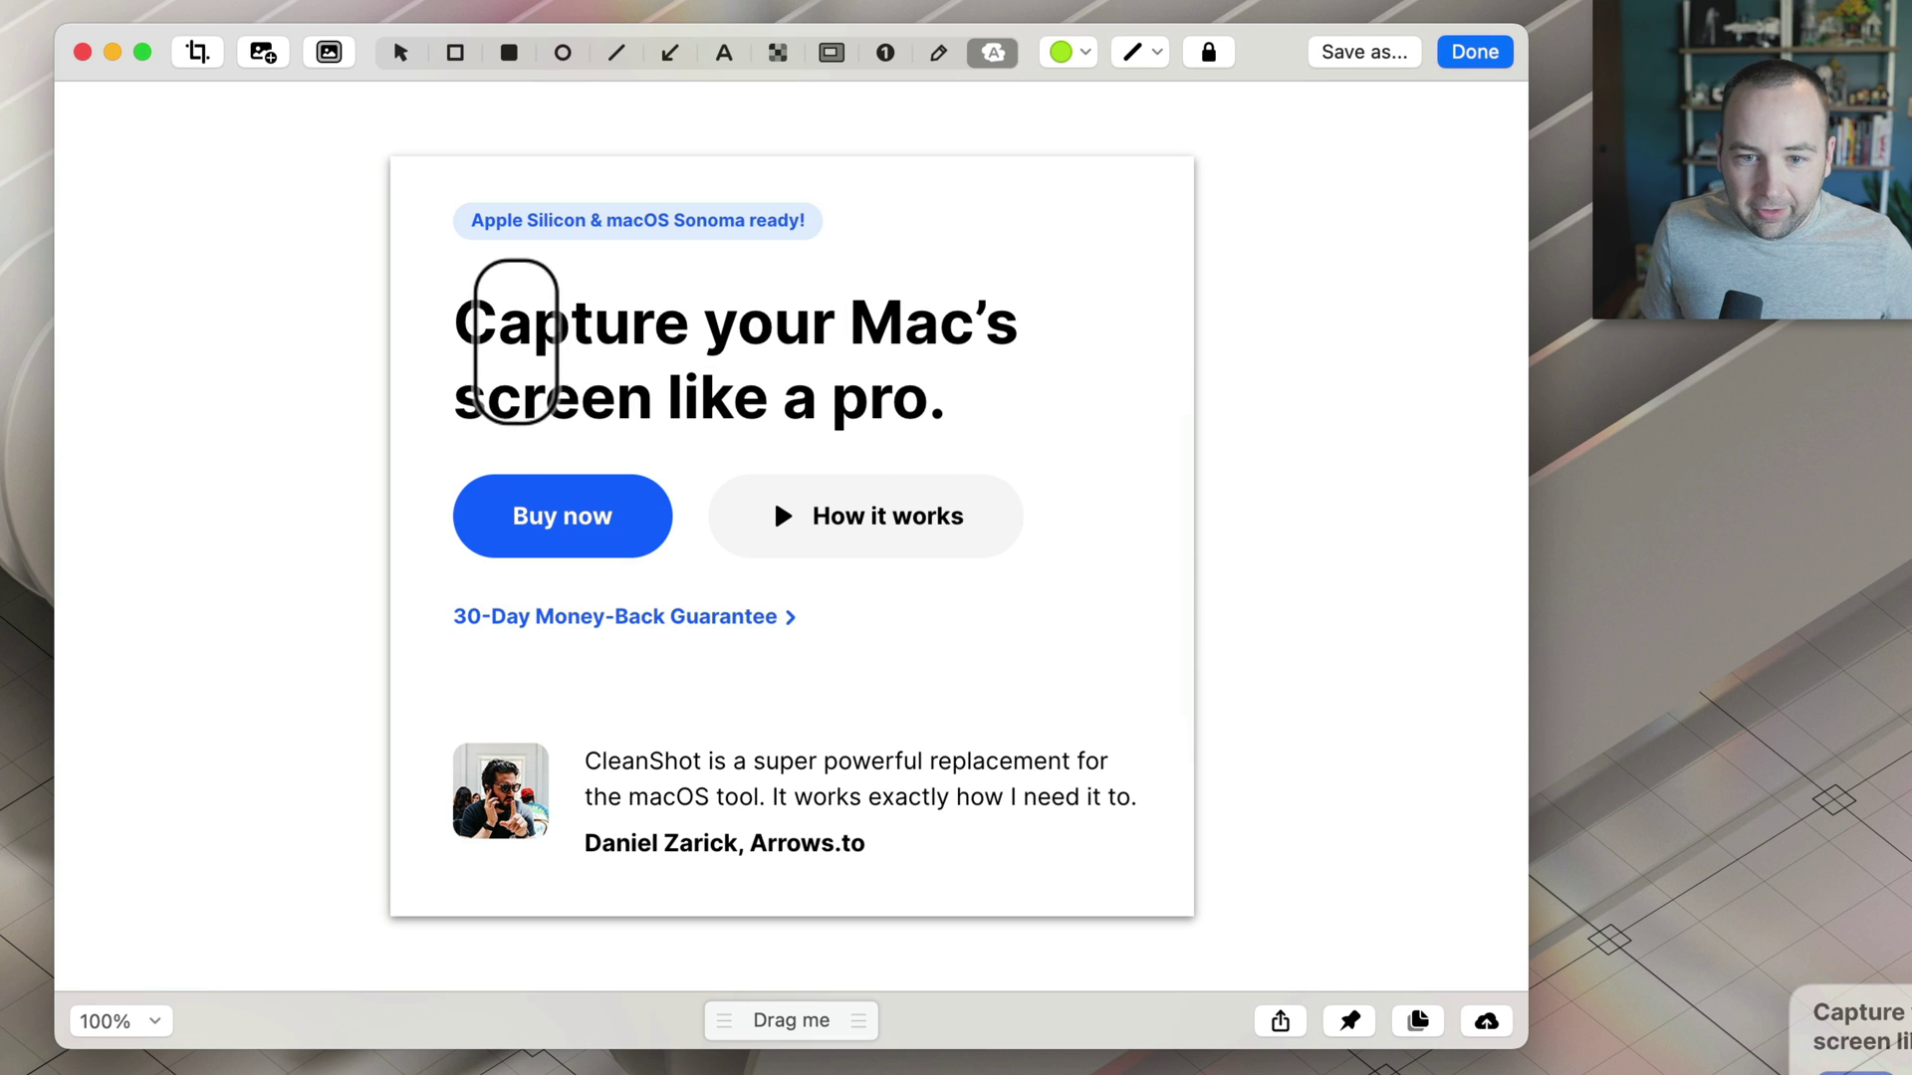
{"action": "left_click_drag", "start_coordinate": [468, 349], "coordinate": [1068, 367]}
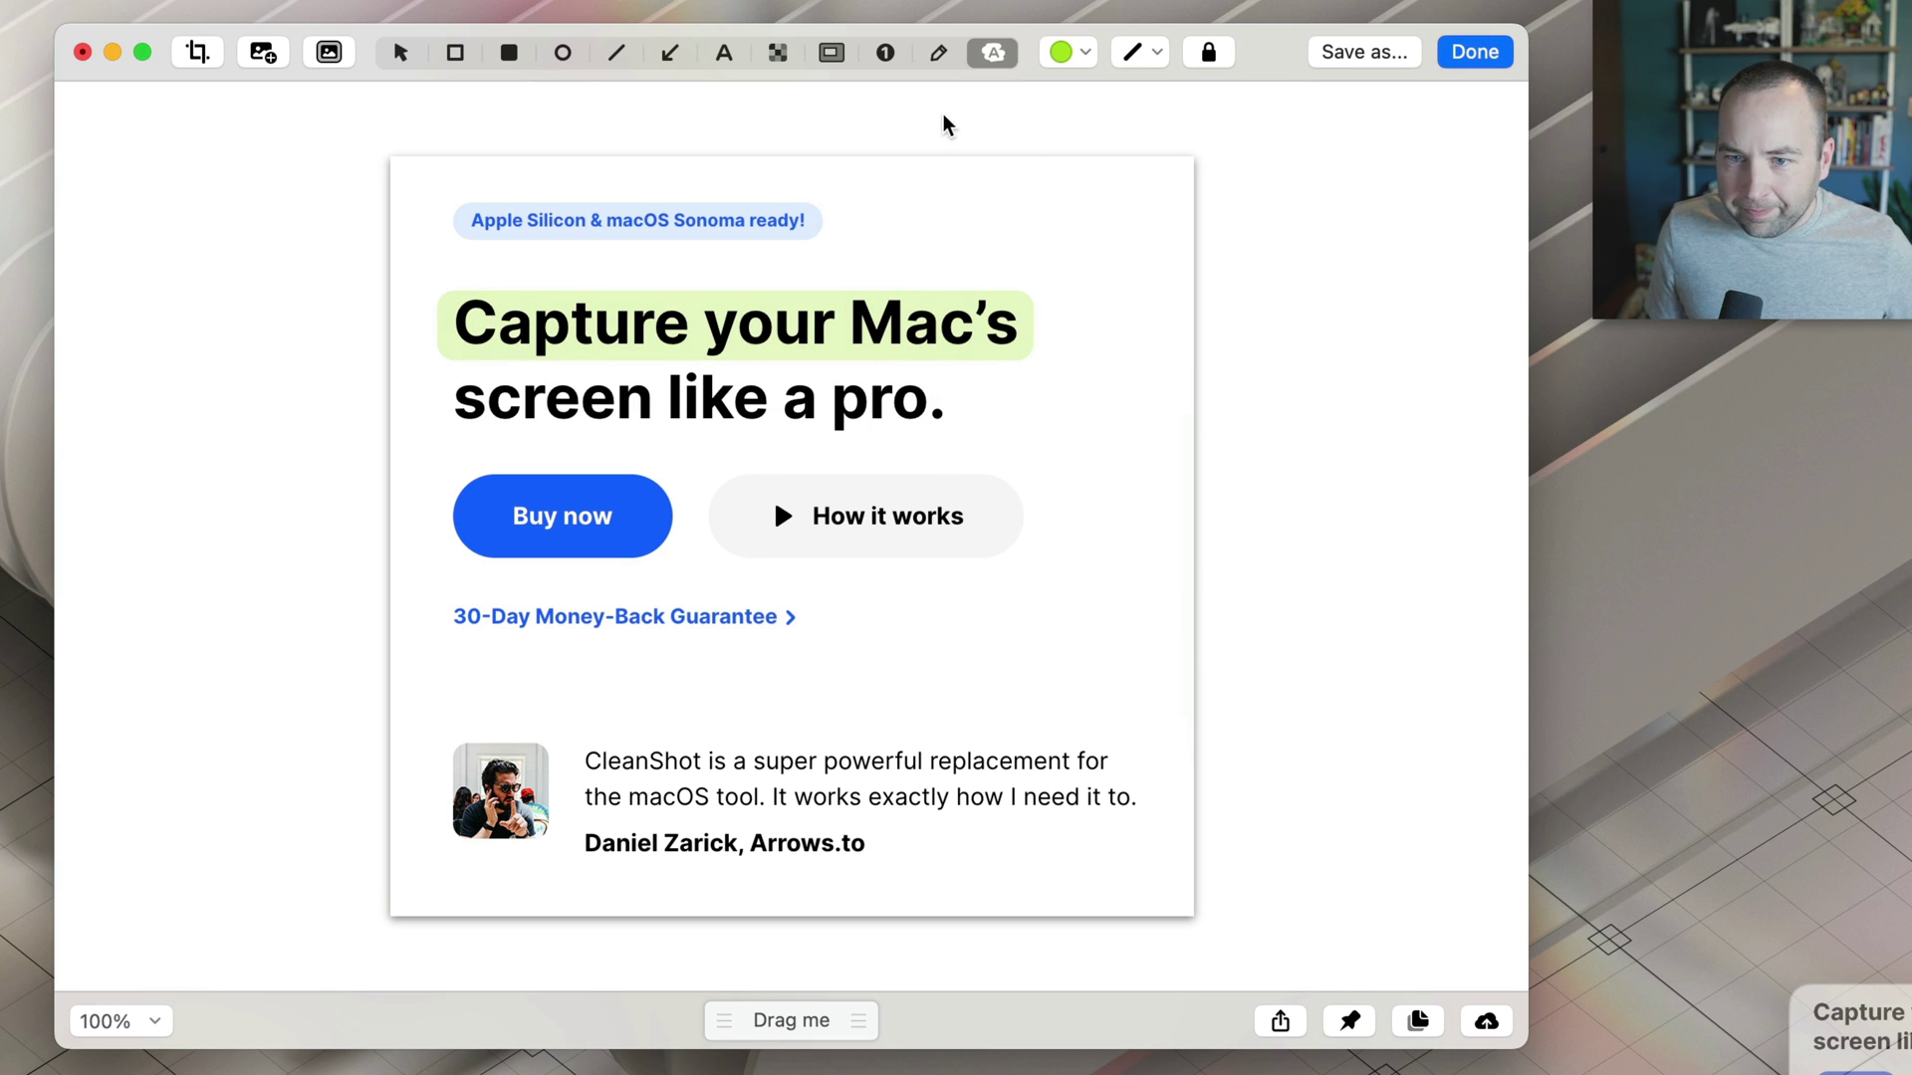
{"action": "left_click", "coordinate": [880, 54]}
{"action": "left_click", "coordinate": [863, 219]}
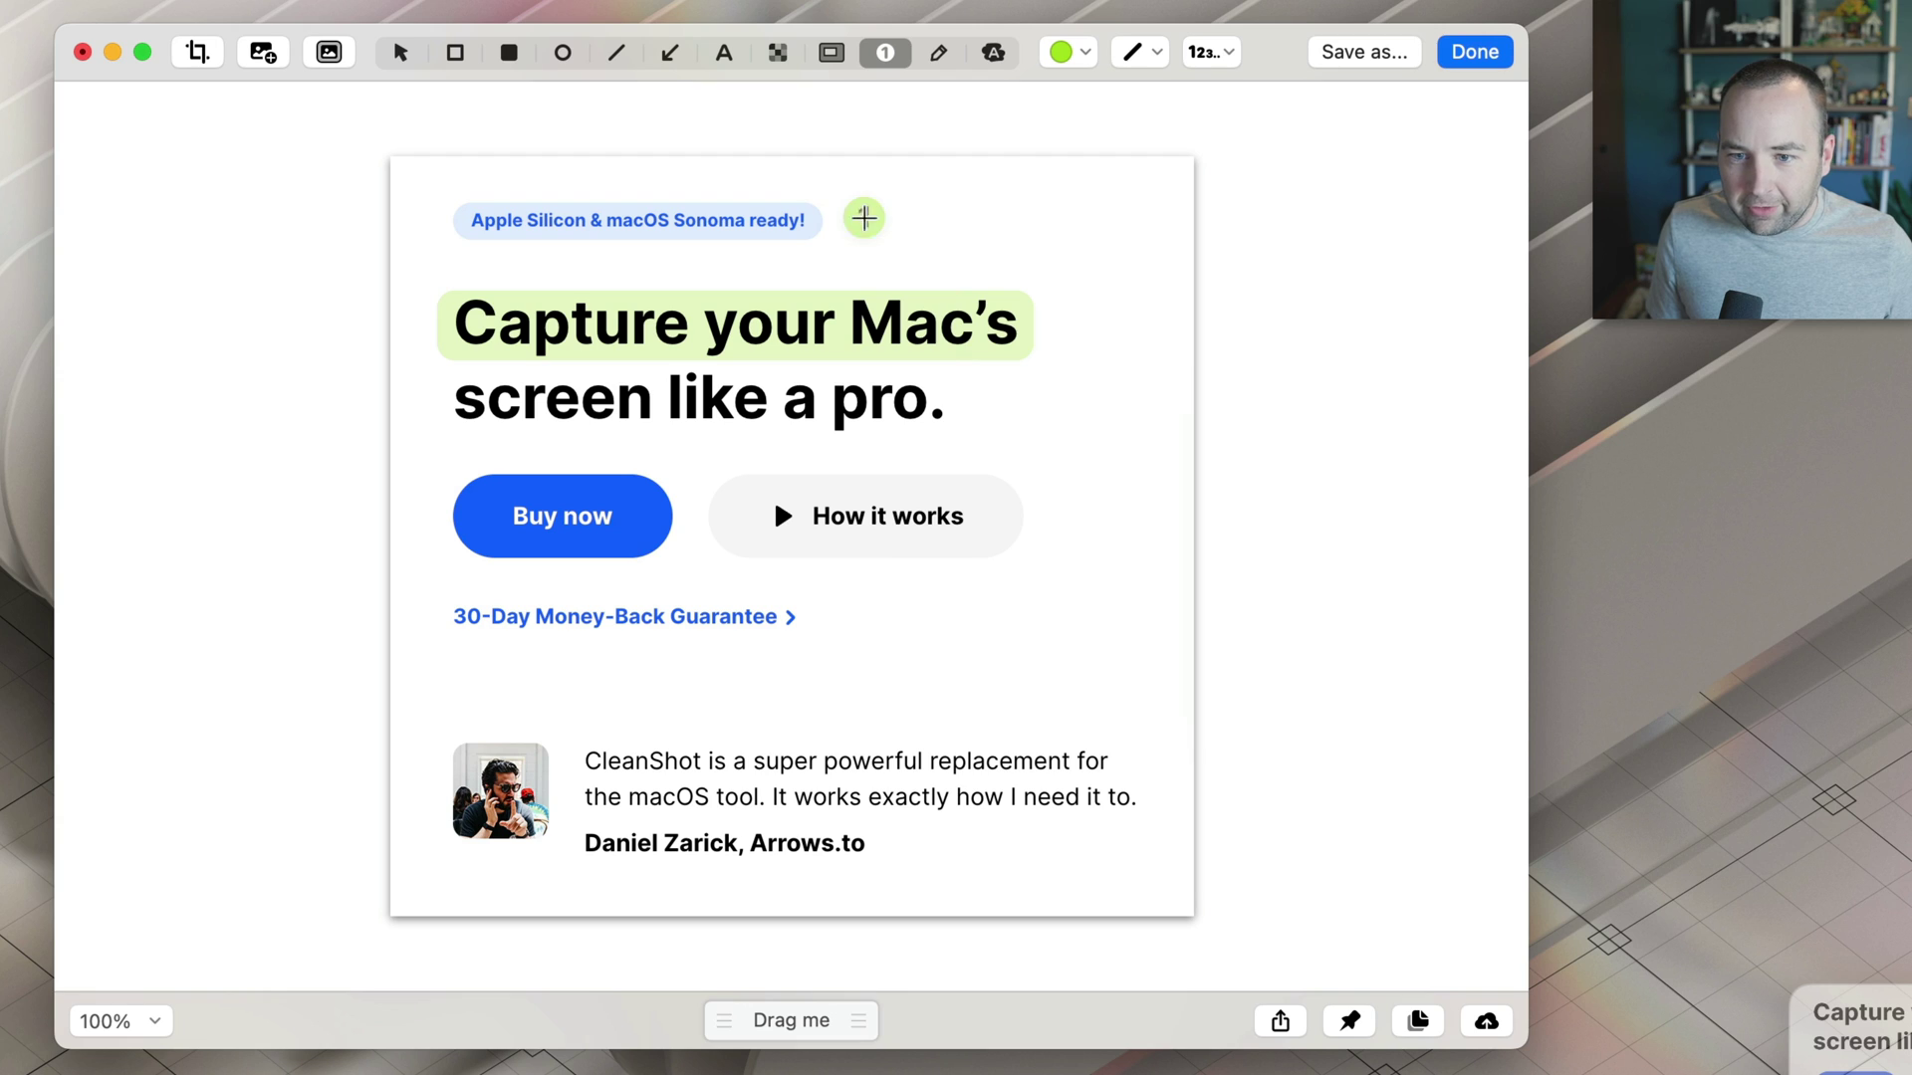
{"action": "left_click", "coordinate": [1072, 325]}
{"action": "left_click", "coordinate": [1073, 504]}
{"action": "left_click", "coordinate": [1144, 734]}
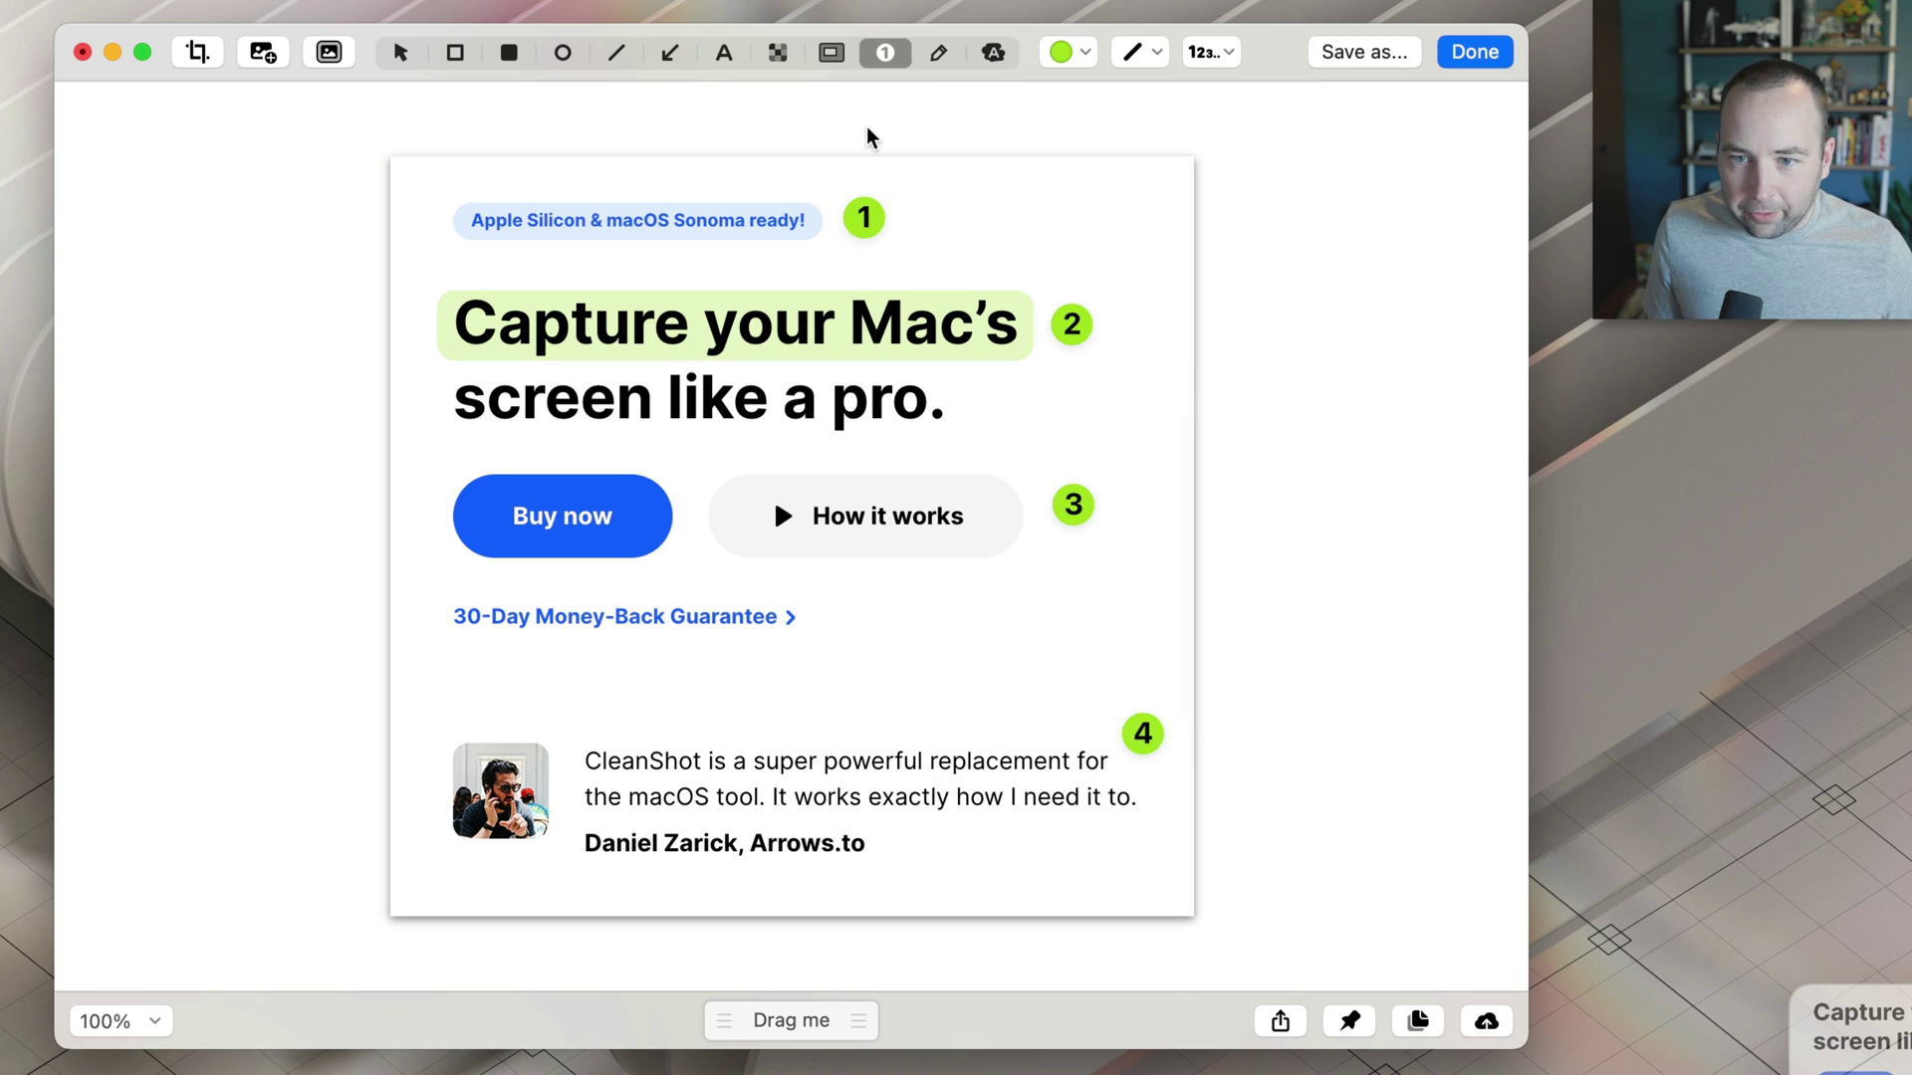
Draw a green arrow at the headline and a purple arrow toward the 30-Day Money-Back Guarantee link.
{"action": "left_click", "coordinate": [670, 56]}
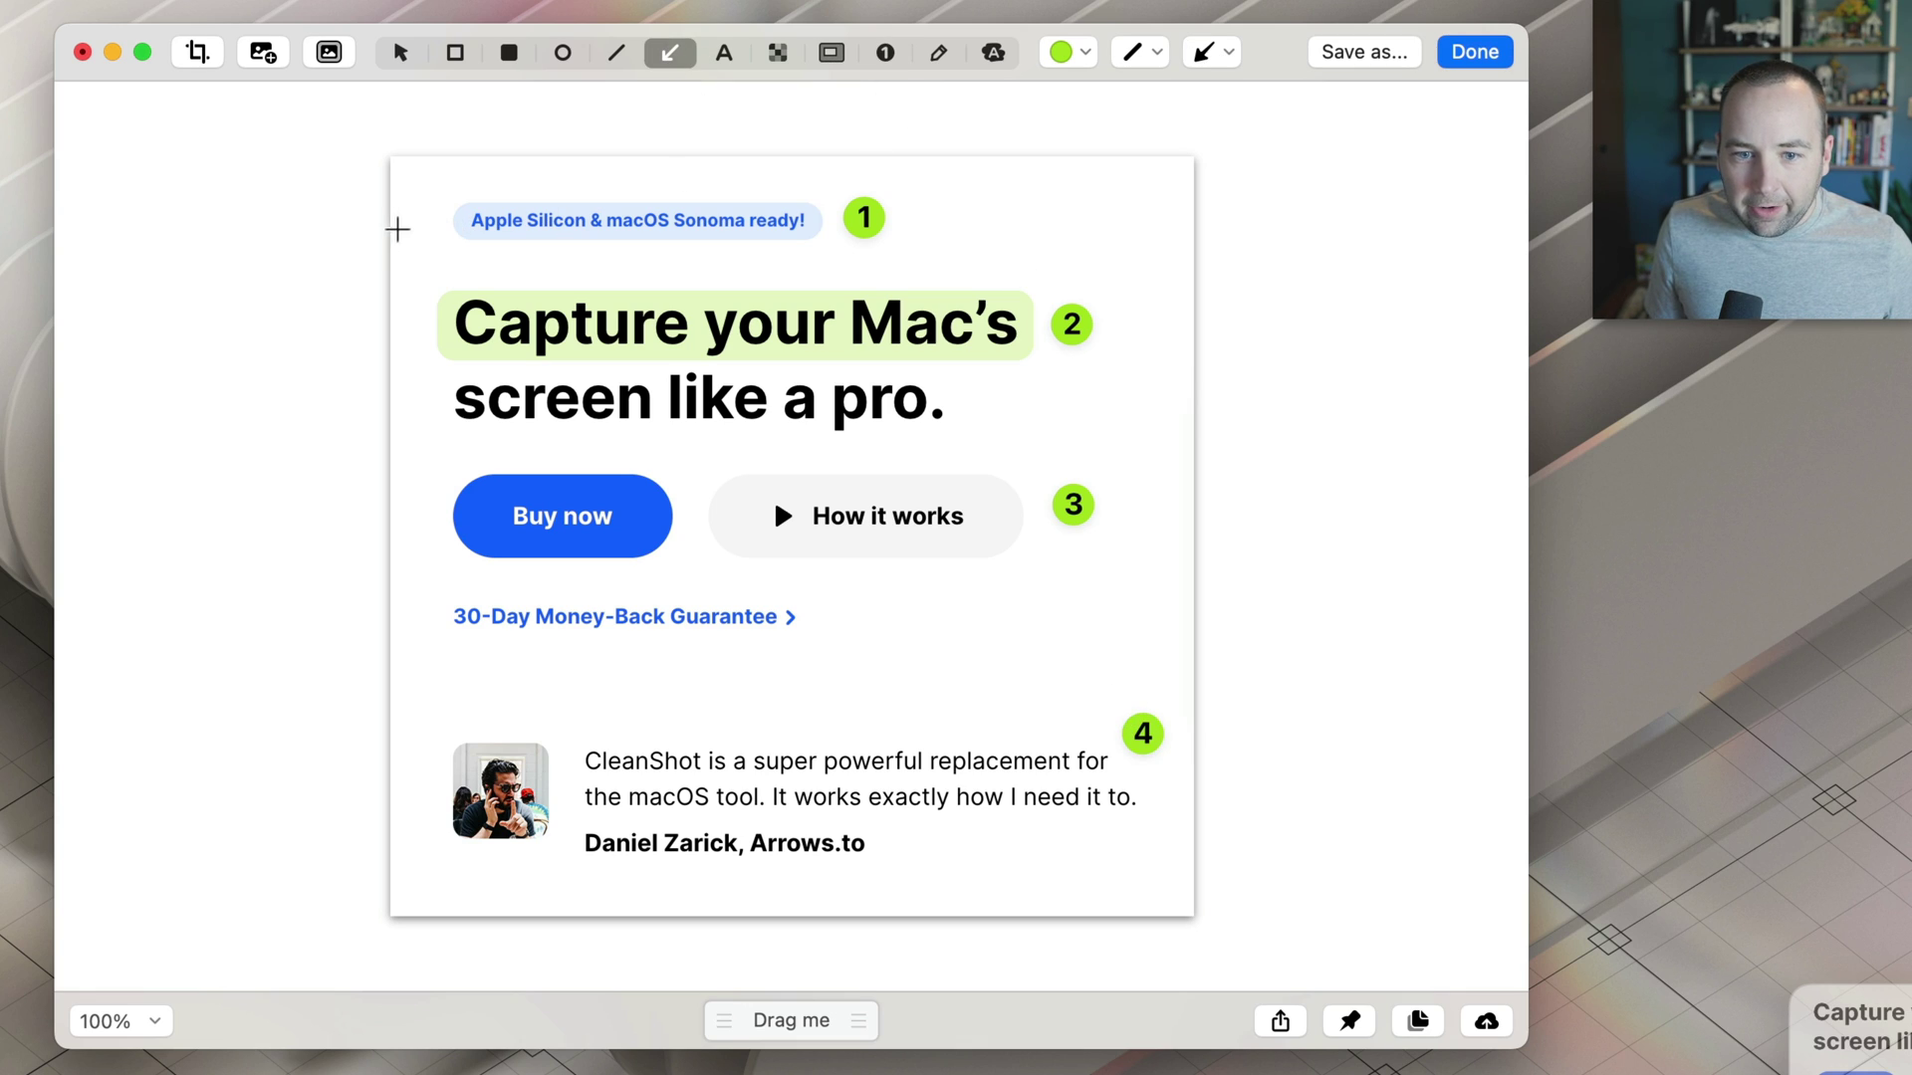
{"action": "left_click_drag", "start_coordinate": [398, 229], "coordinate": [431, 308]}
{"action": "left_click", "coordinate": [1073, 53]}
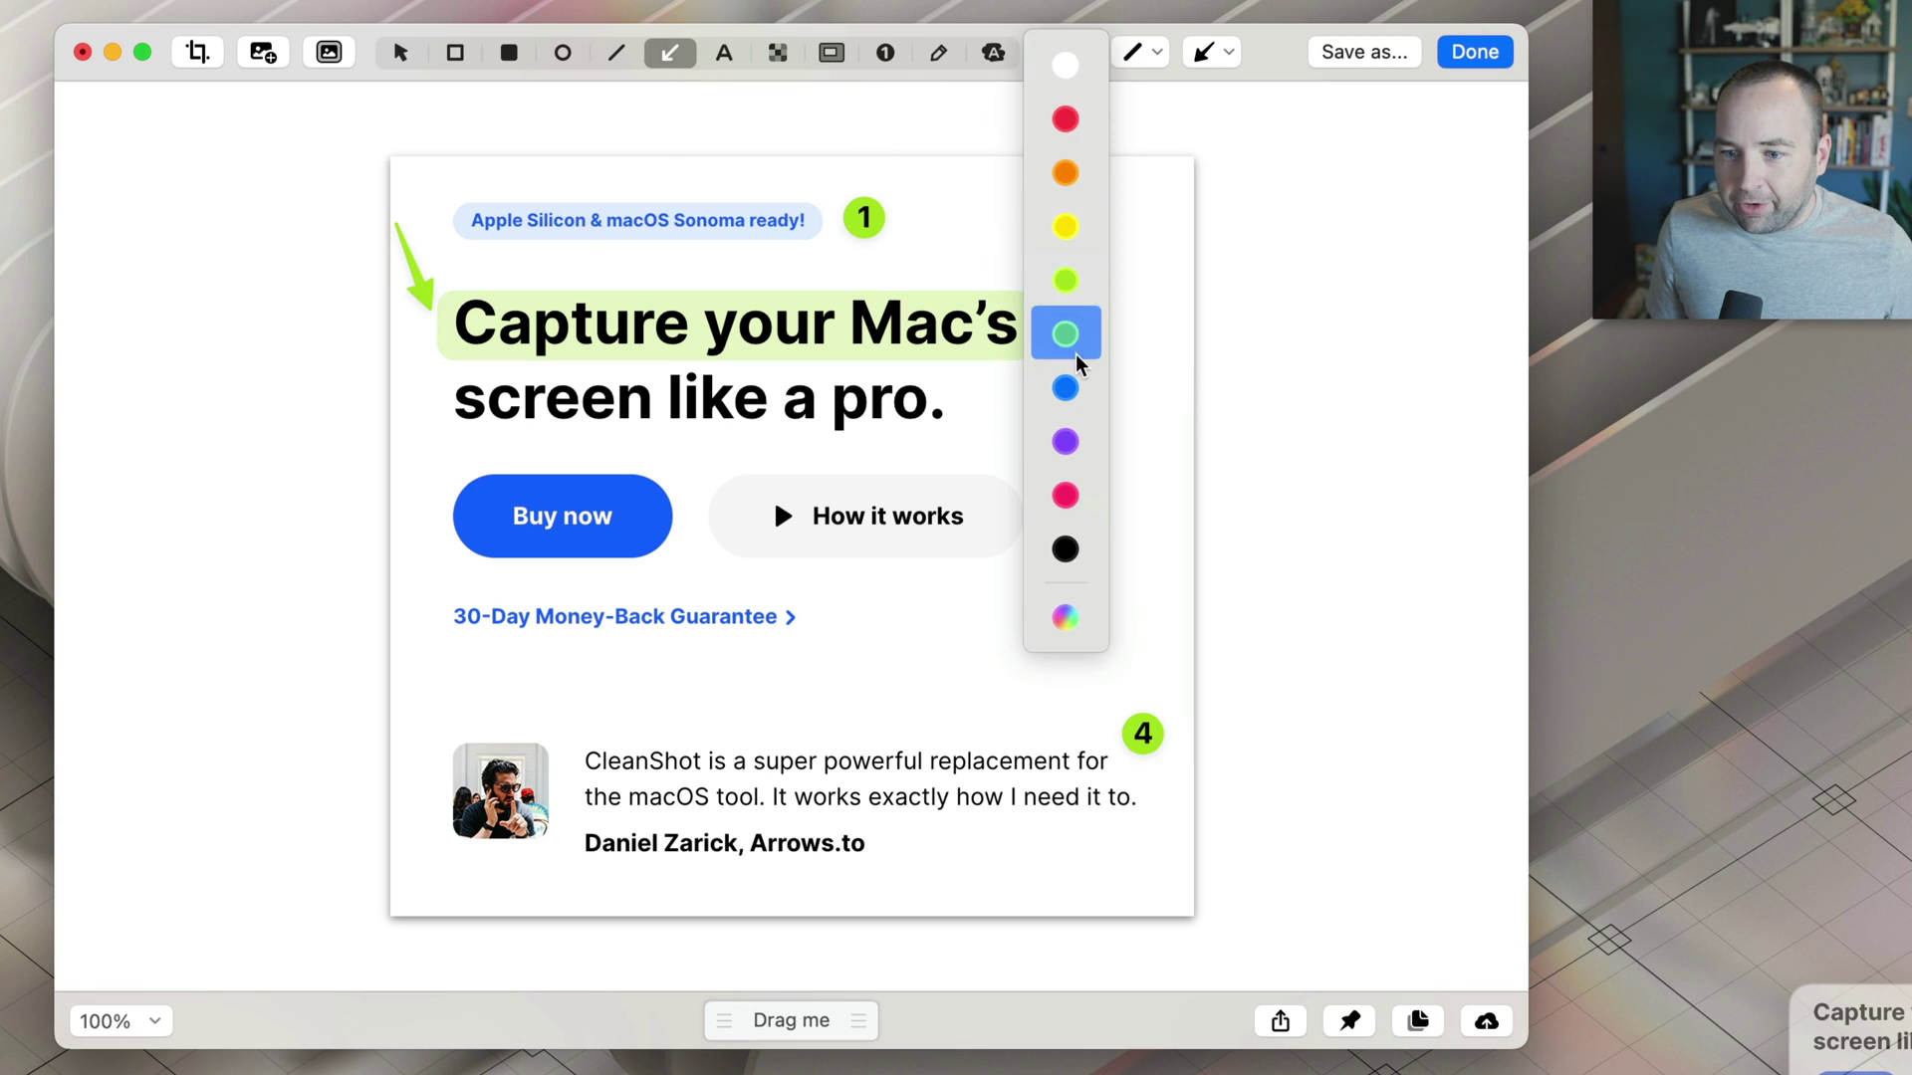
{"action": "left_click", "coordinate": [1066, 442]}
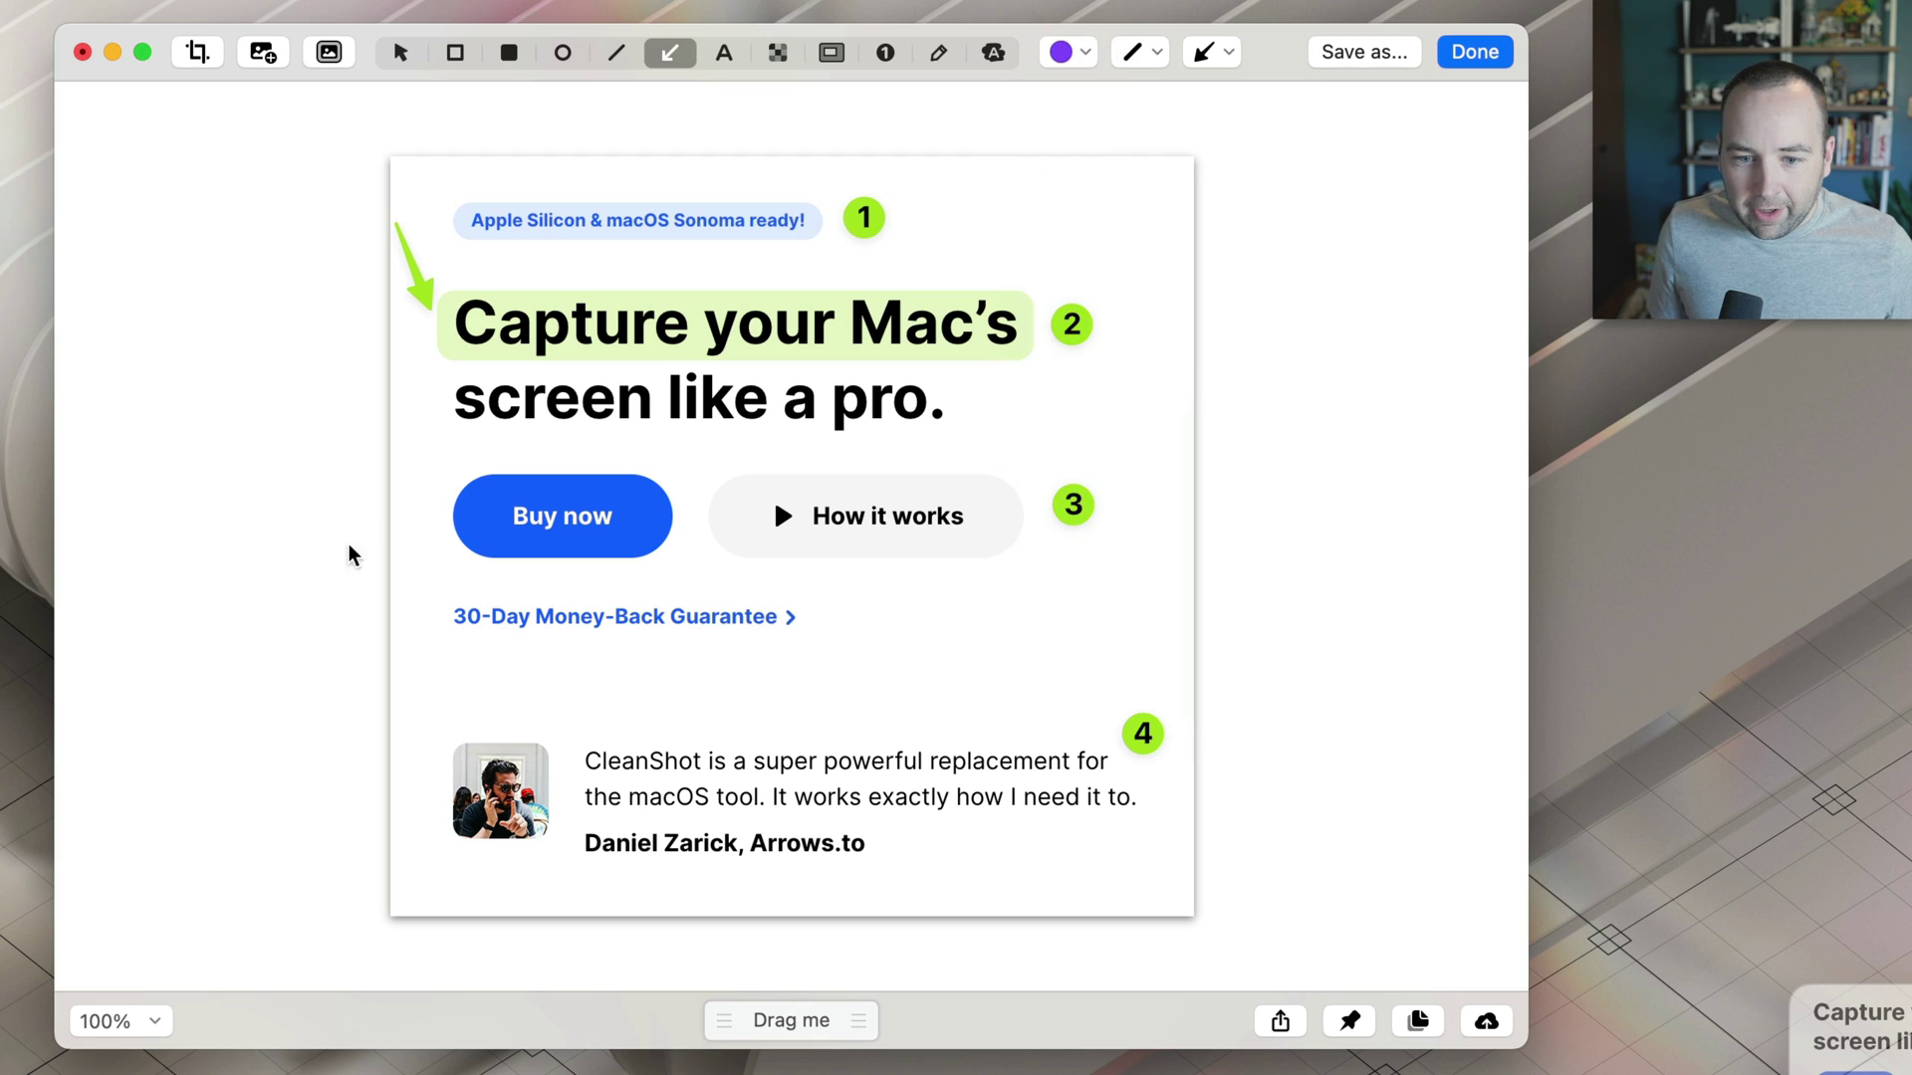
{"action": "left_click_drag", "start_coordinate": [1093, 652], "coordinate": [827, 618]}
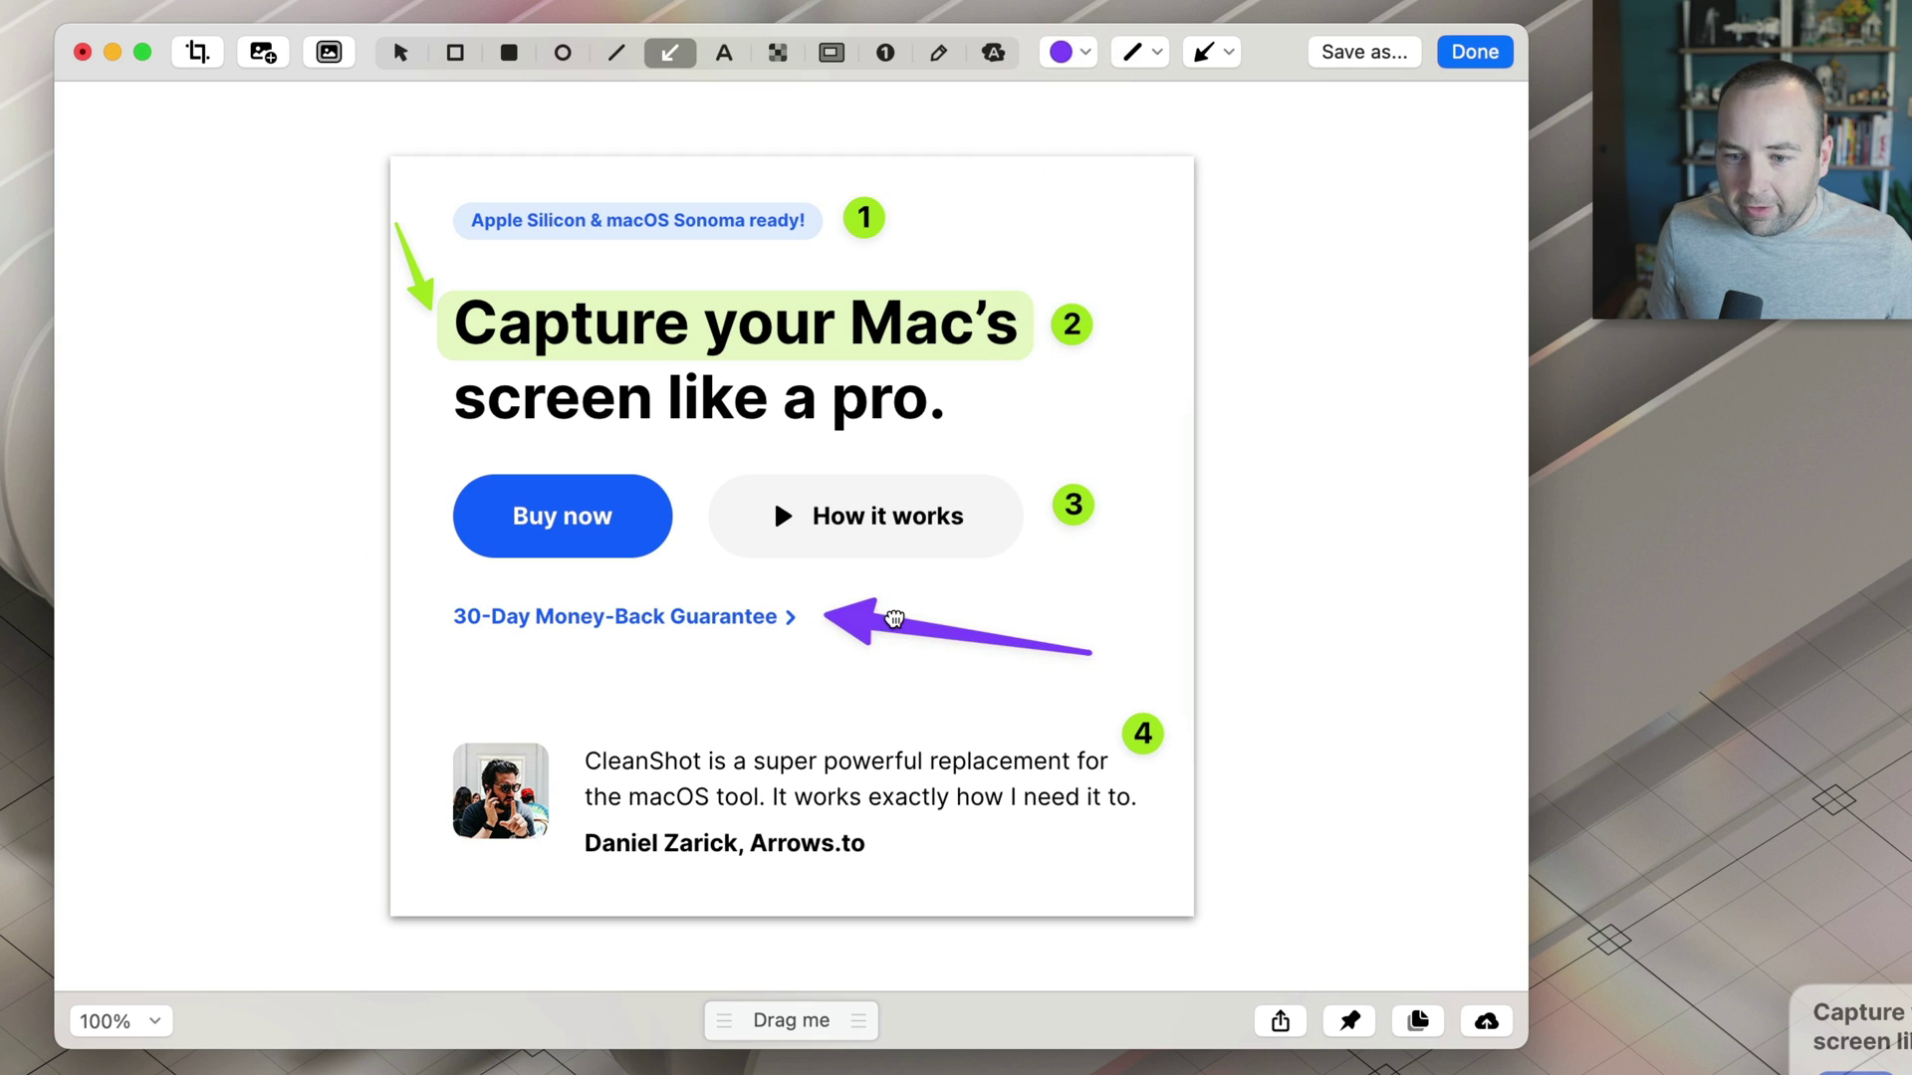
Make the purple arrow double-headed and curved, with its end moved down to marker 4.
{"action": "left_click", "coordinate": [1211, 52]}
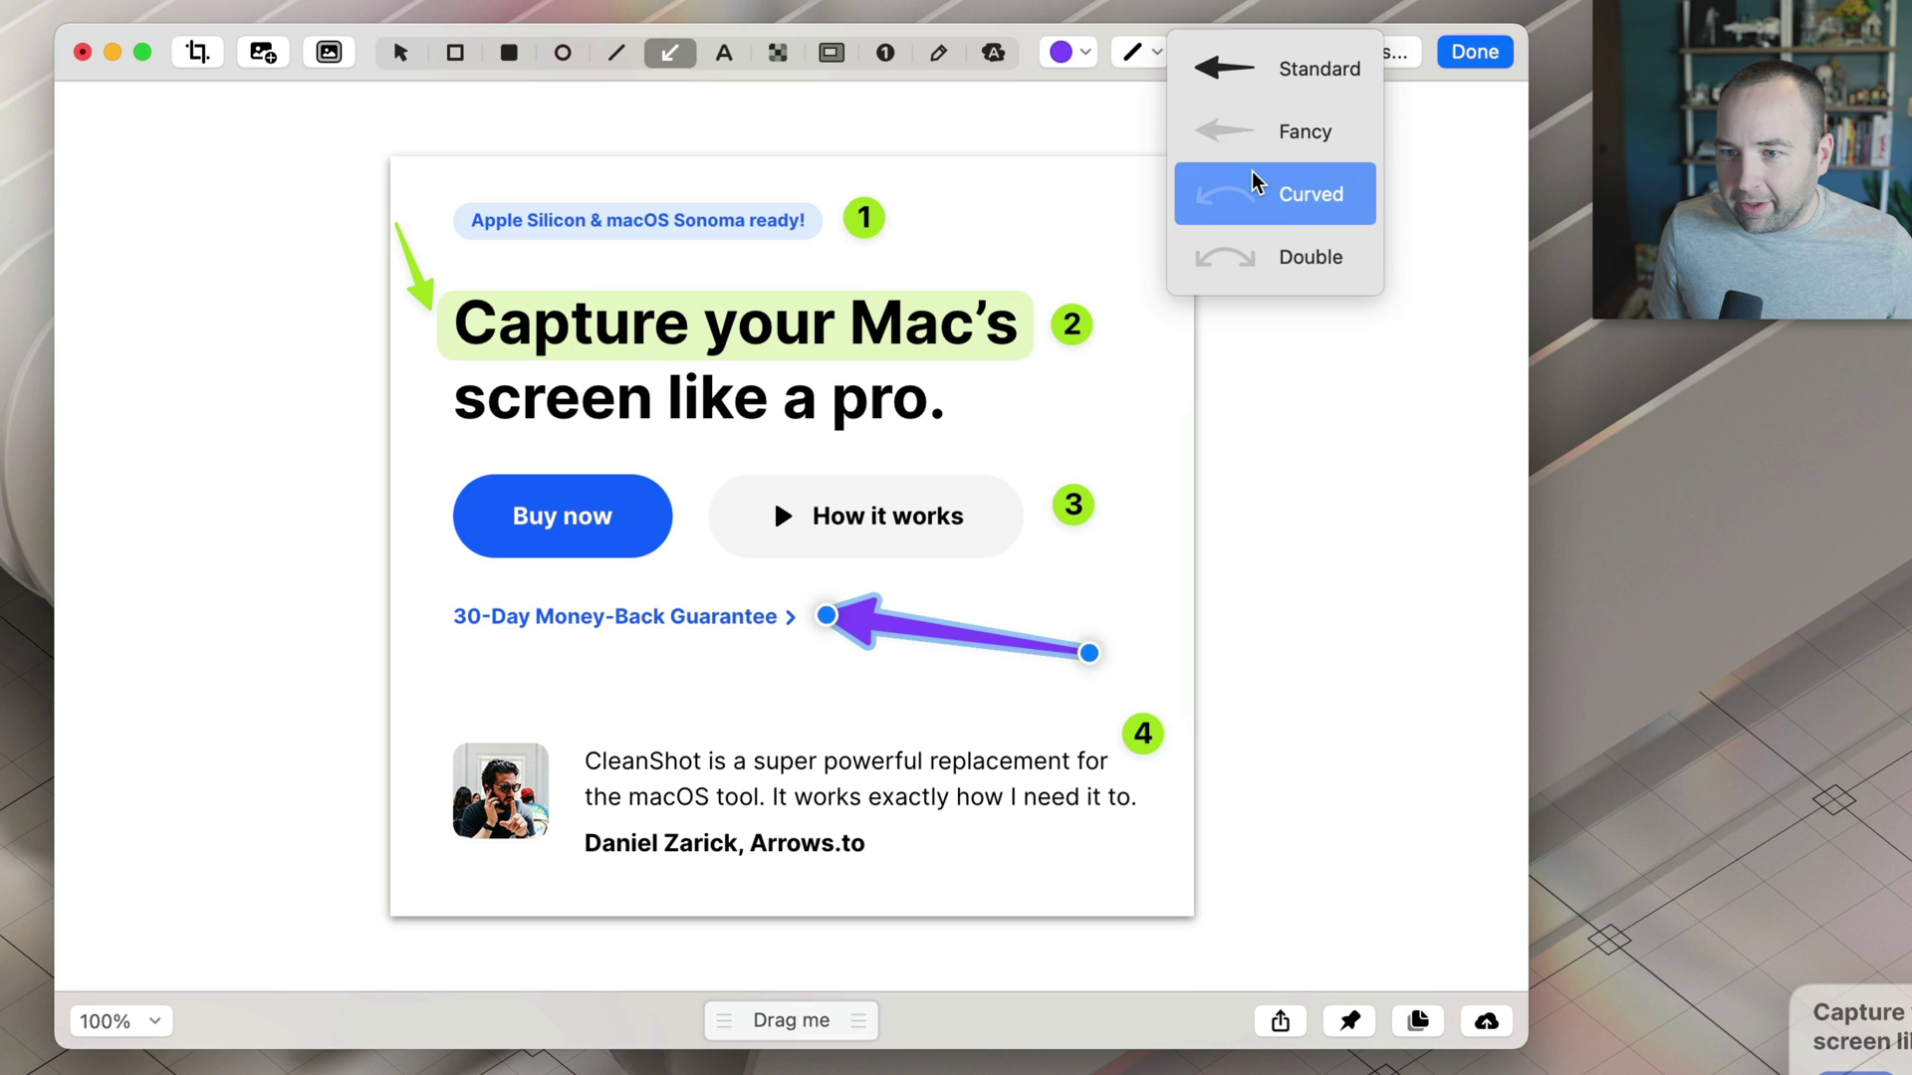
{"action": "left_click", "coordinate": [1244, 135]}
{"action": "left_click", "coordinate": [1211, 55]}
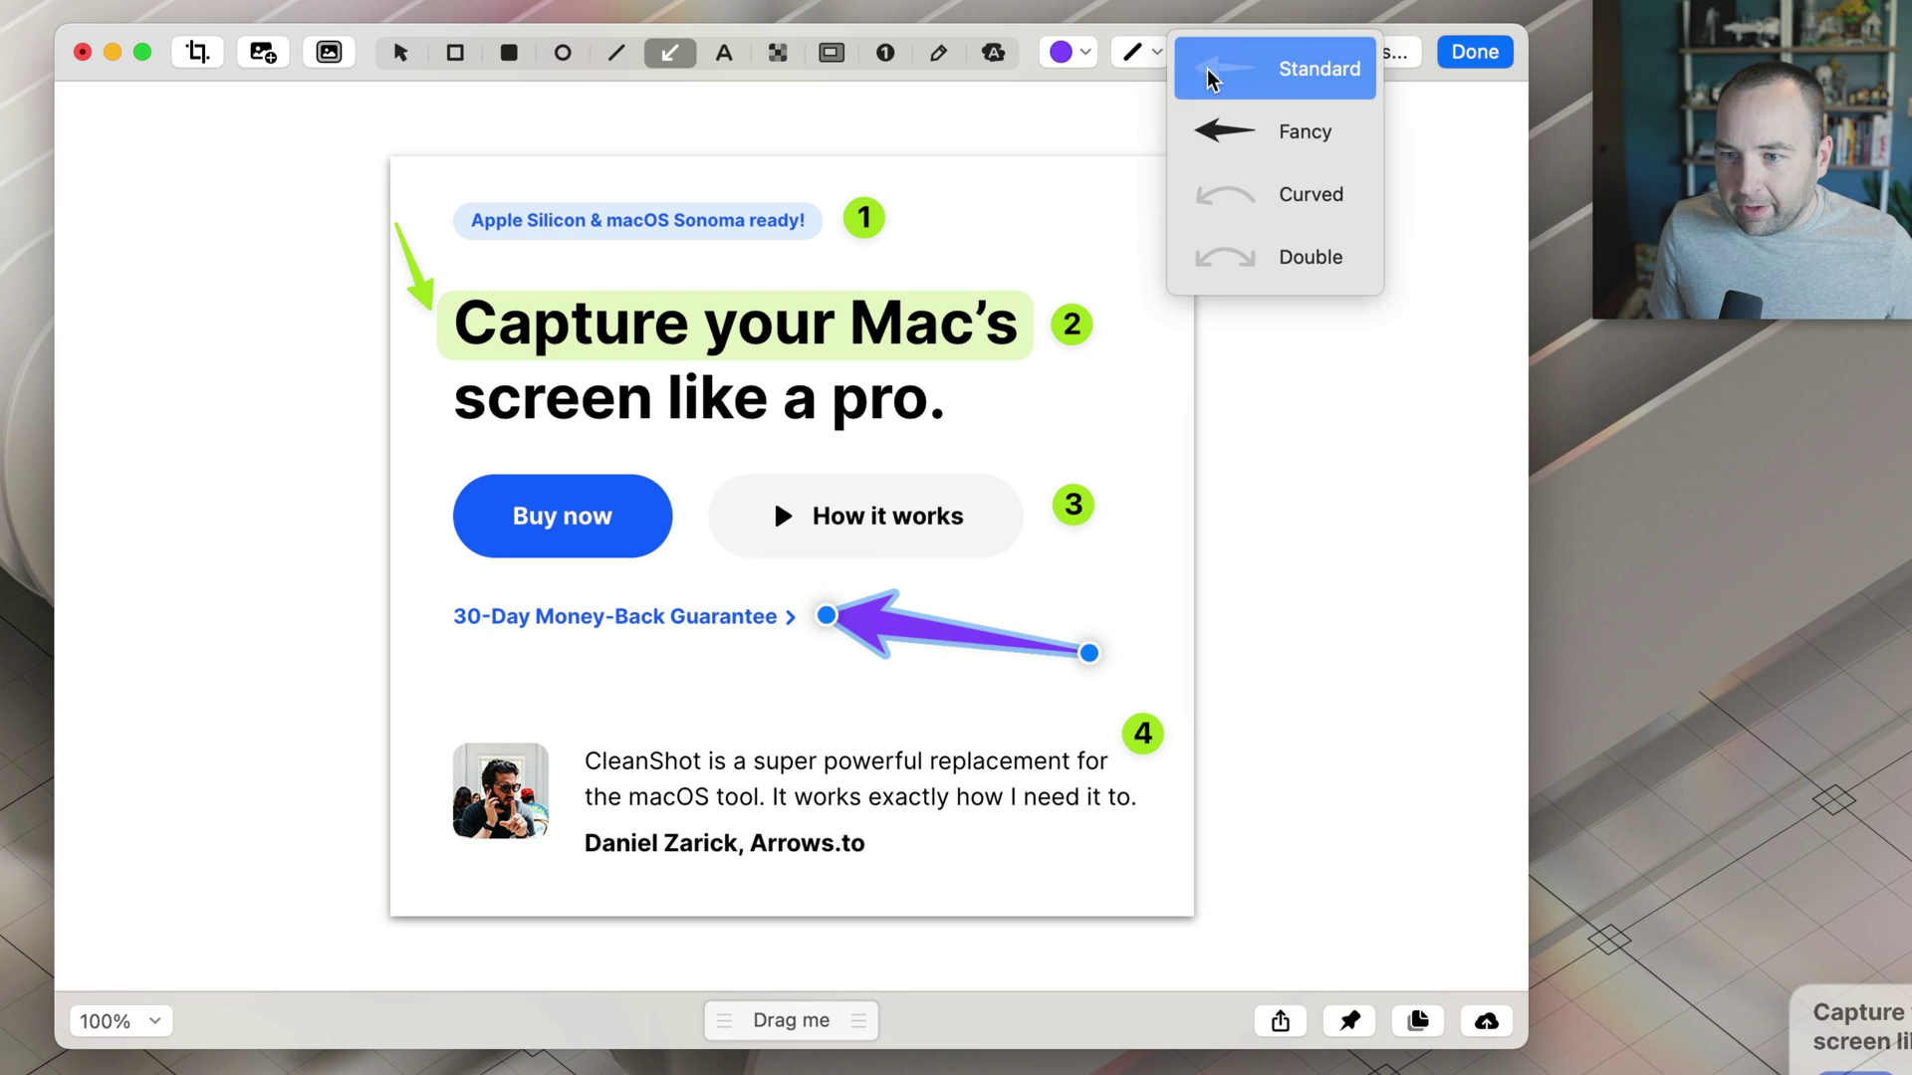
{"action": "left_click", "coordinate": [1227, 260]}
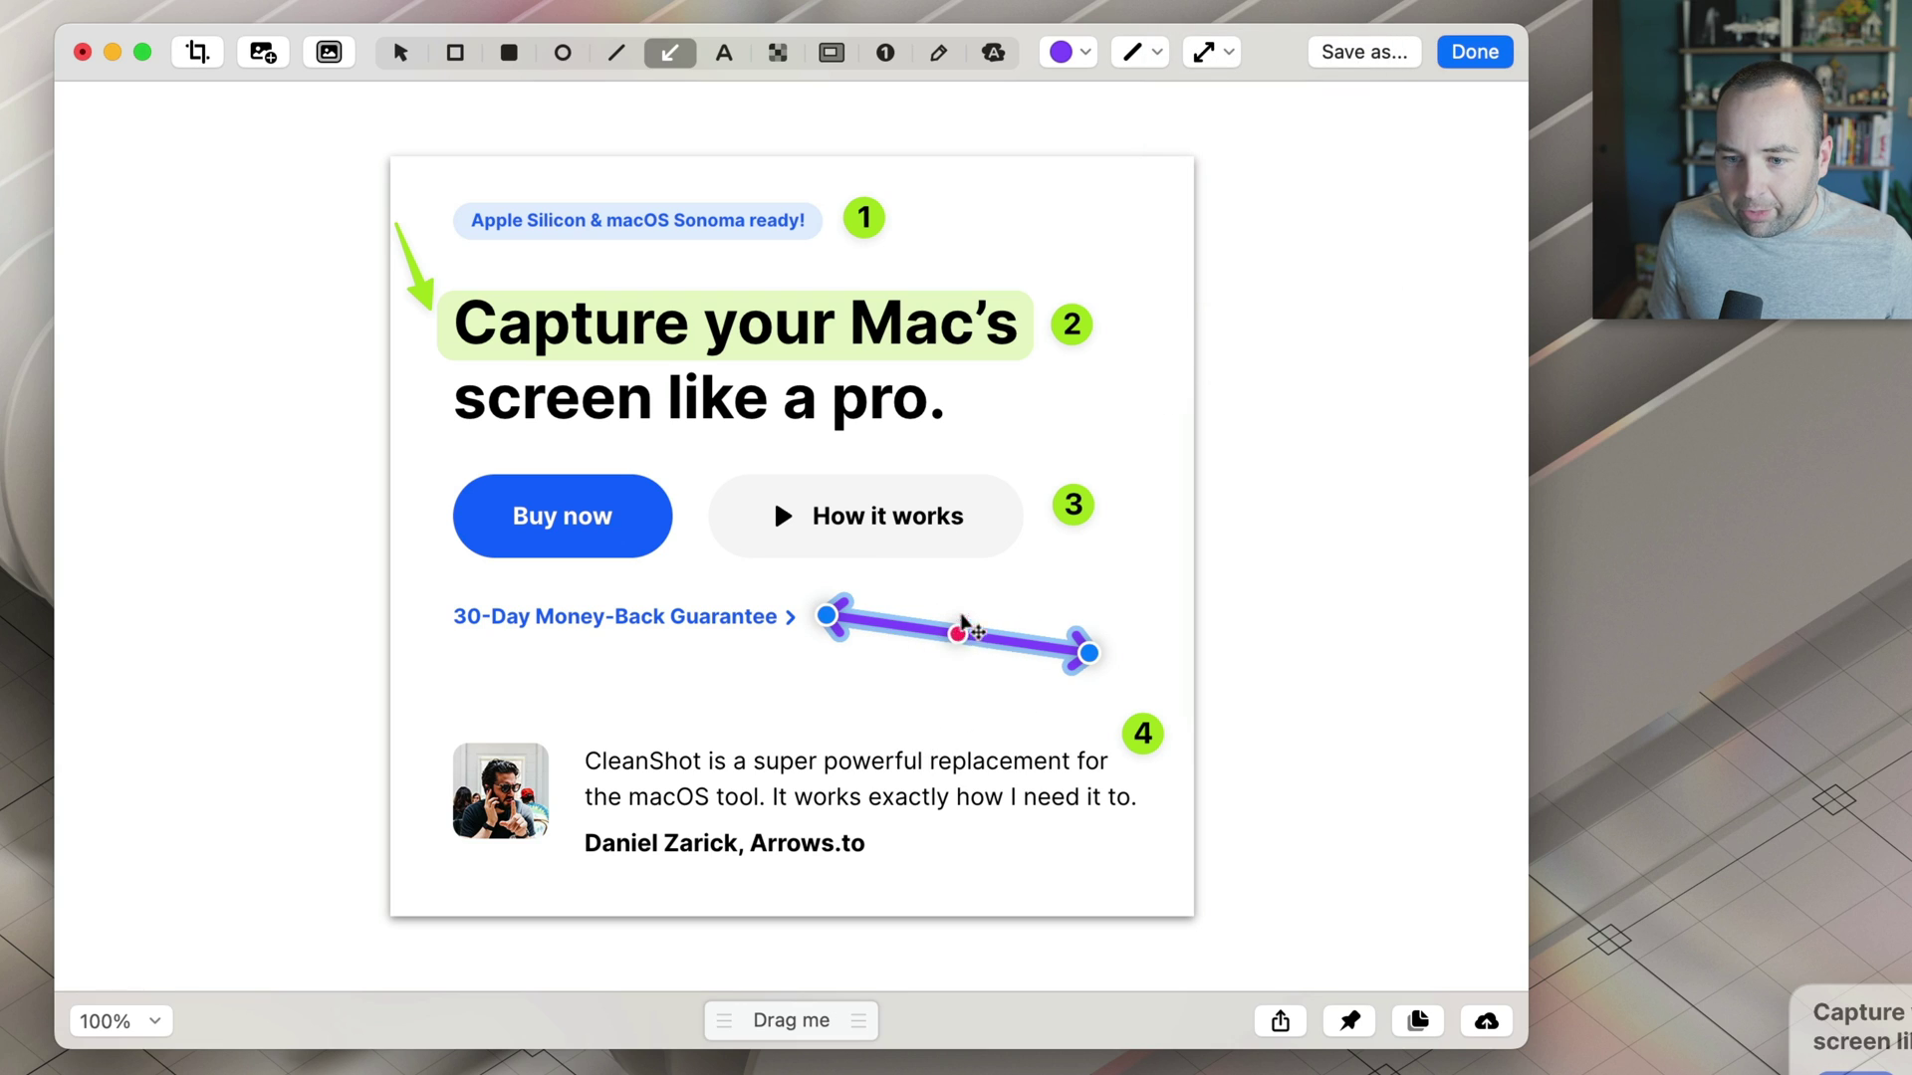
{"action": "left_click_drag", "start_coordinate": [959, 631], "coordinate": [993, 591]}
{"action": "left_click_drag", "start_coordinate": [1088, 654], "coordinate": [1076, 735]}
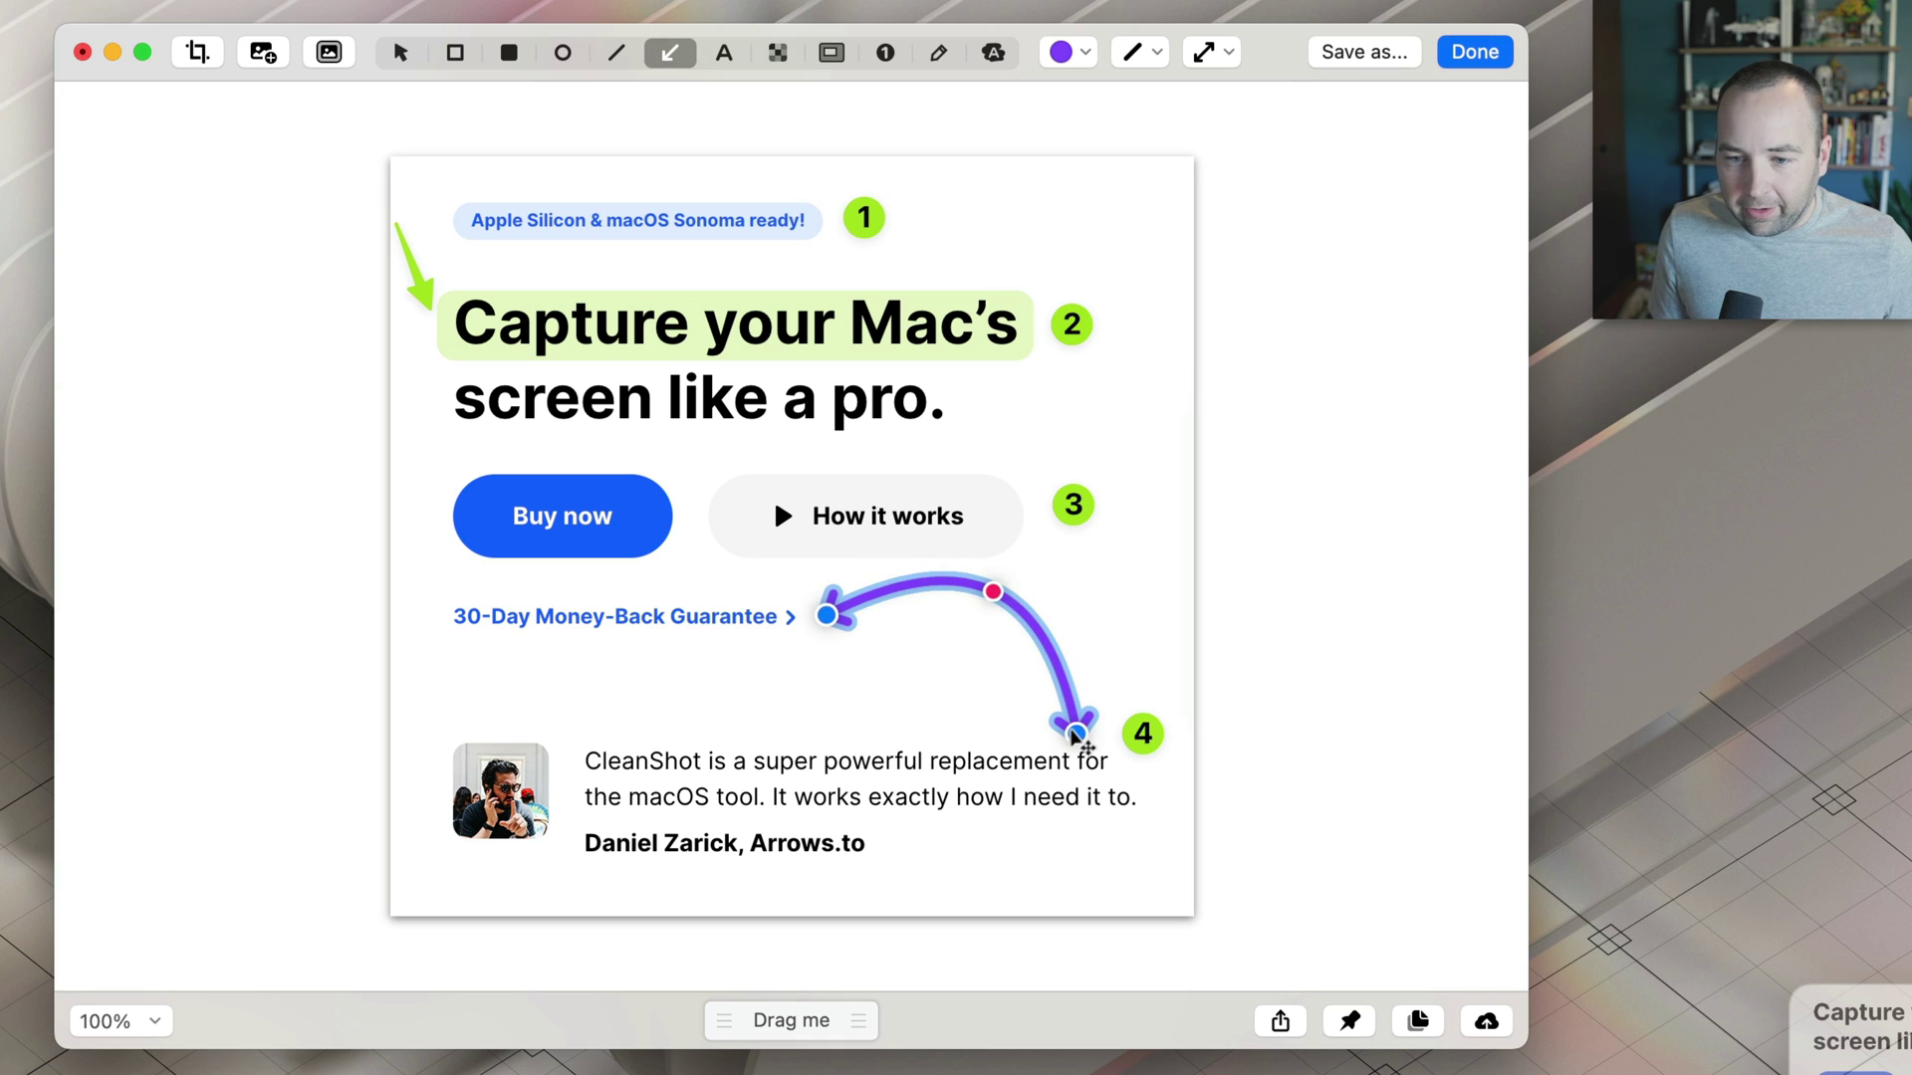
Box 'screen like a pro.' with a purple rectangle and finish the annotated screenshot.
{"action": "left_click", "coordinate": [456, 53]}
{"action": "left_click_drag", "start_coordinate": [435, 366], "coordinate": [962, 428]}
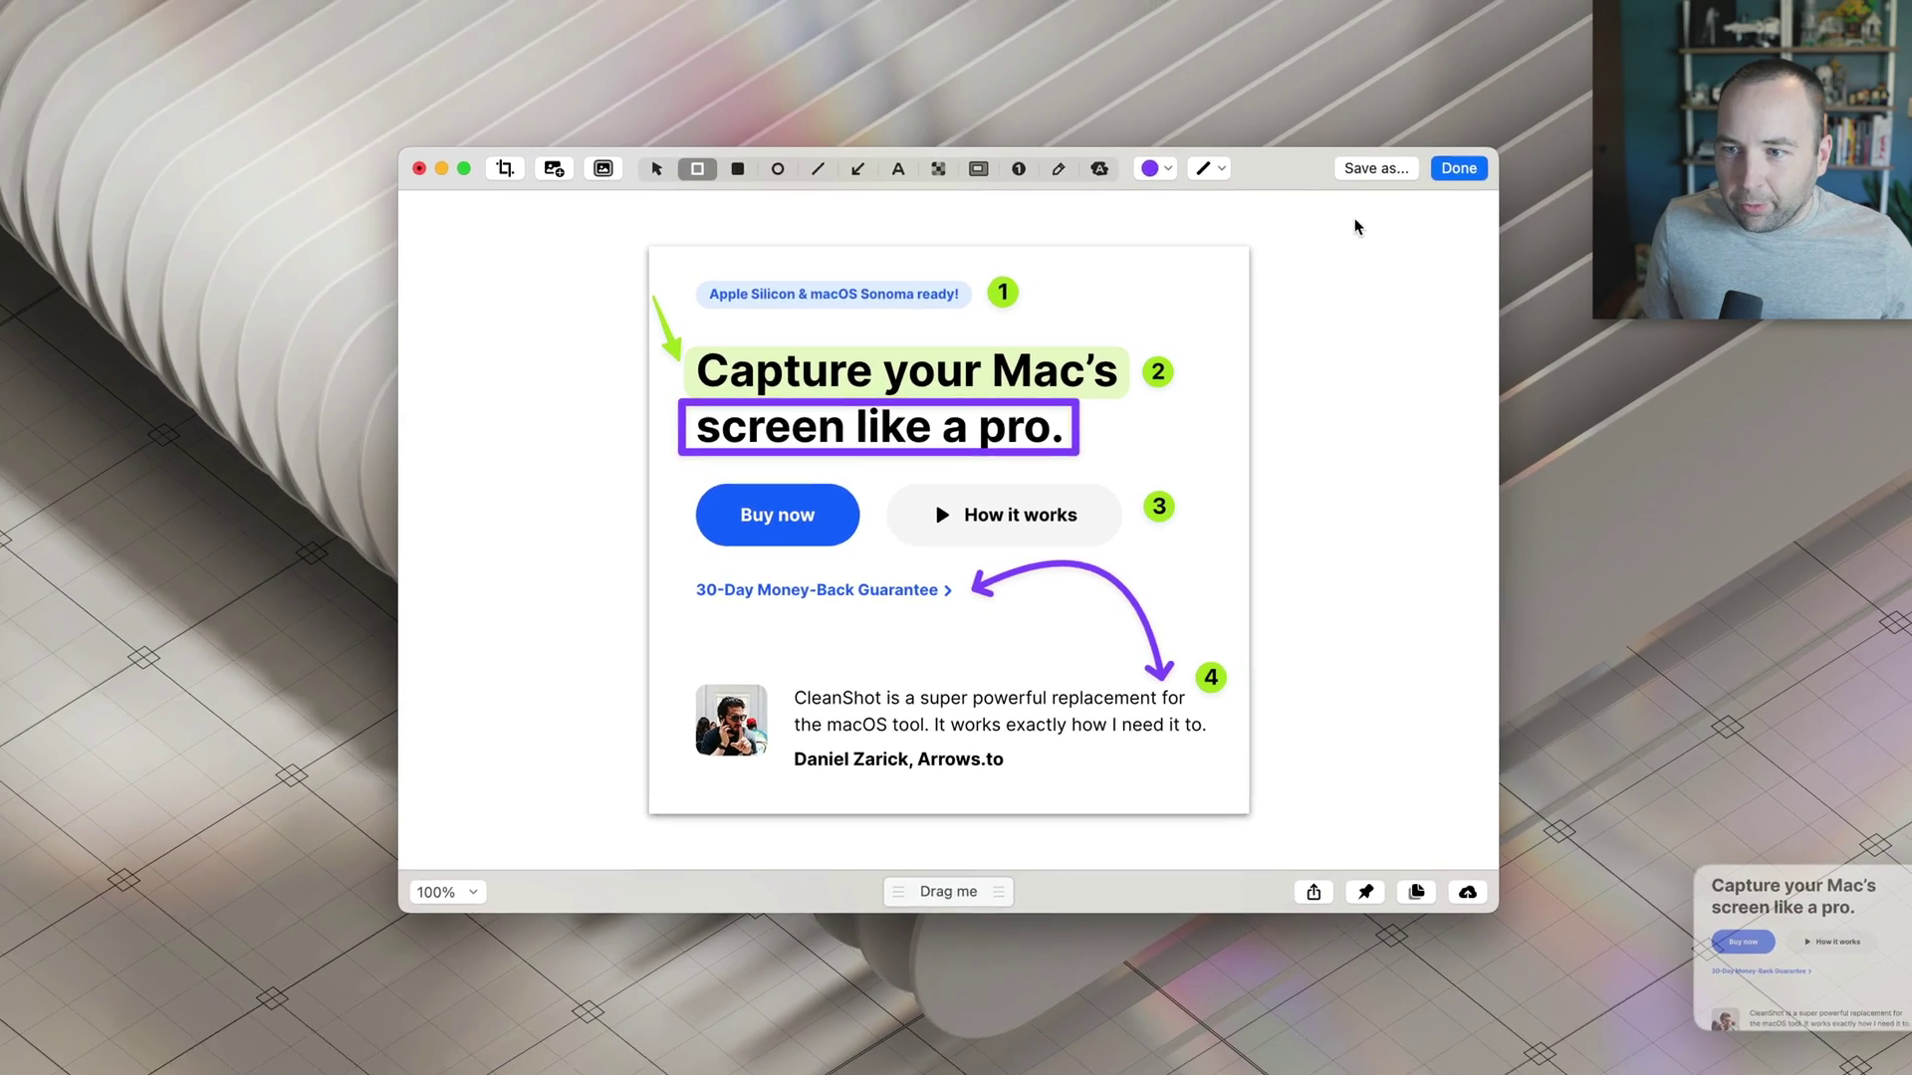
{"action": "left_click", "coordinate": [1459, 167]}
{"action": "mouse_move", "coordinate": [1782, 944]}
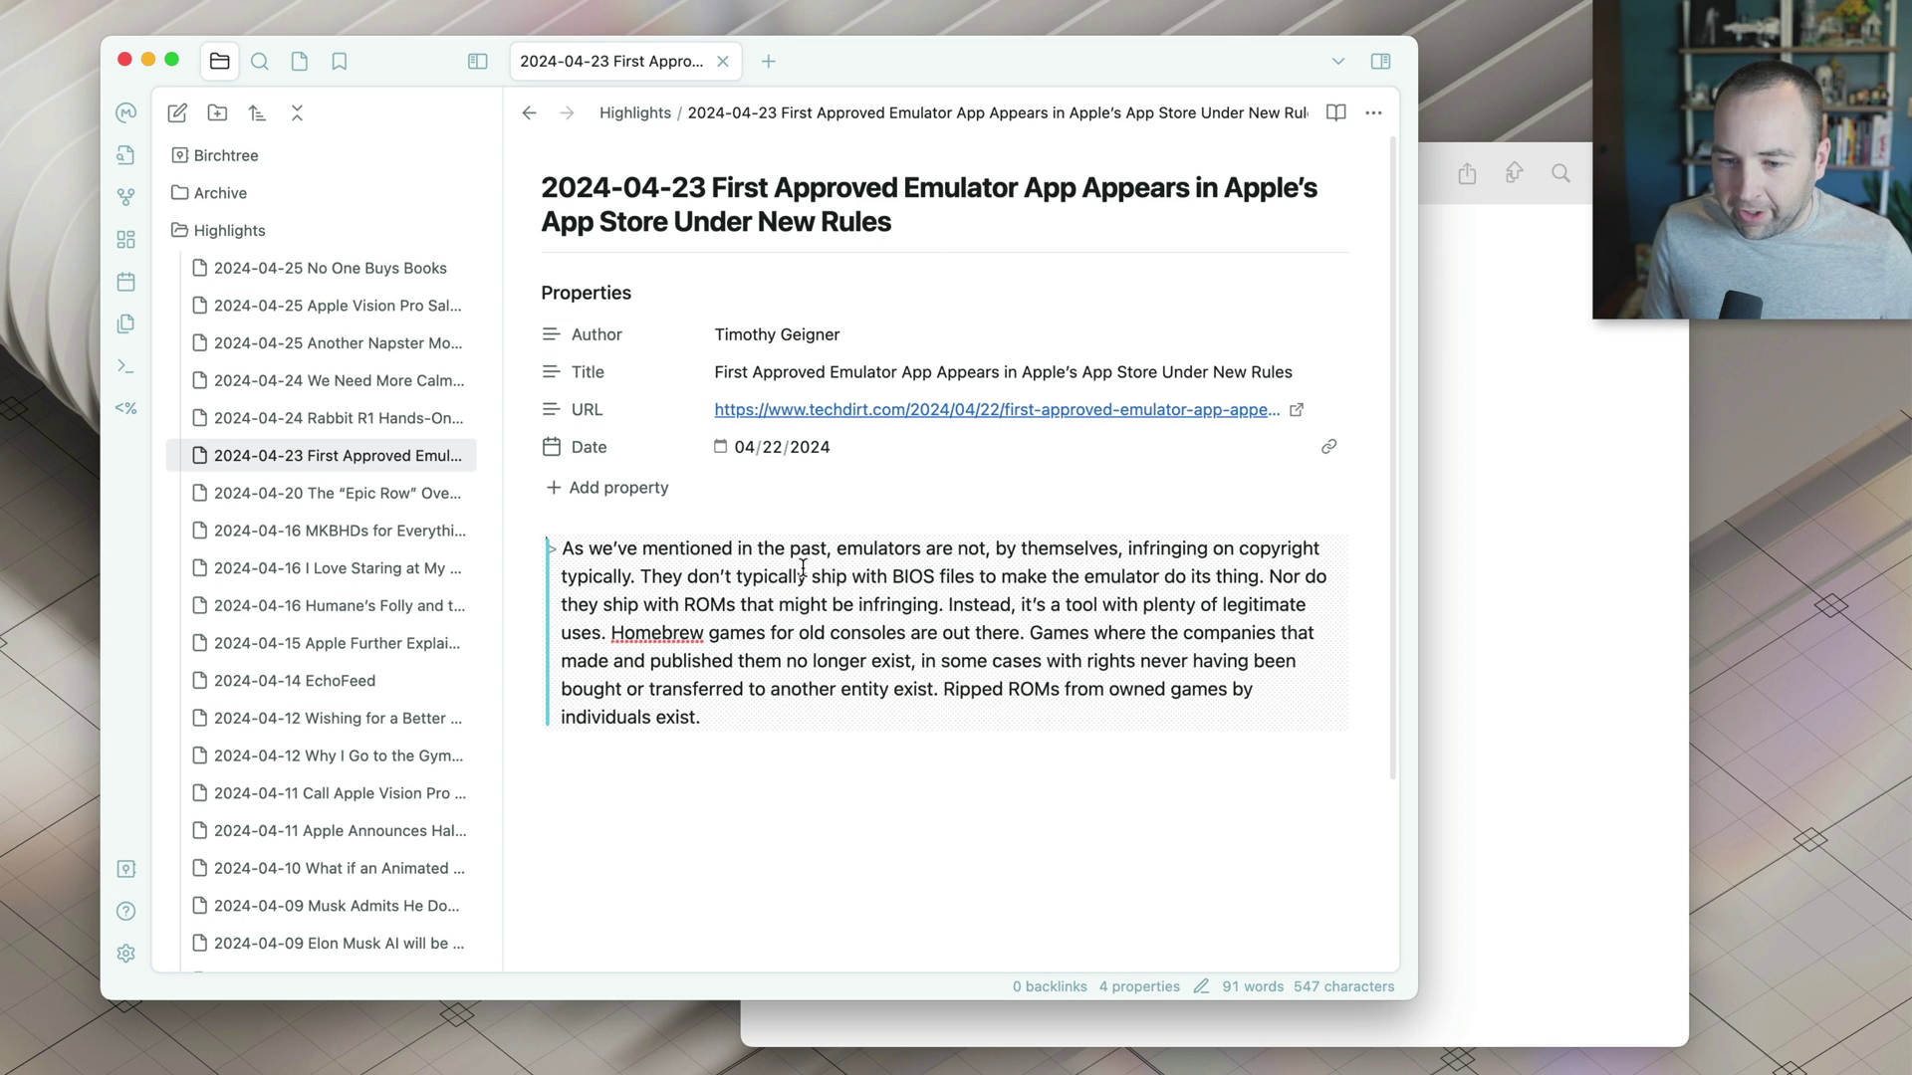
In the emulator note, go through the Title and URL properties, then select the quoted paragraph.
{"action": "left_click", "coordinate": [1502, 451]}
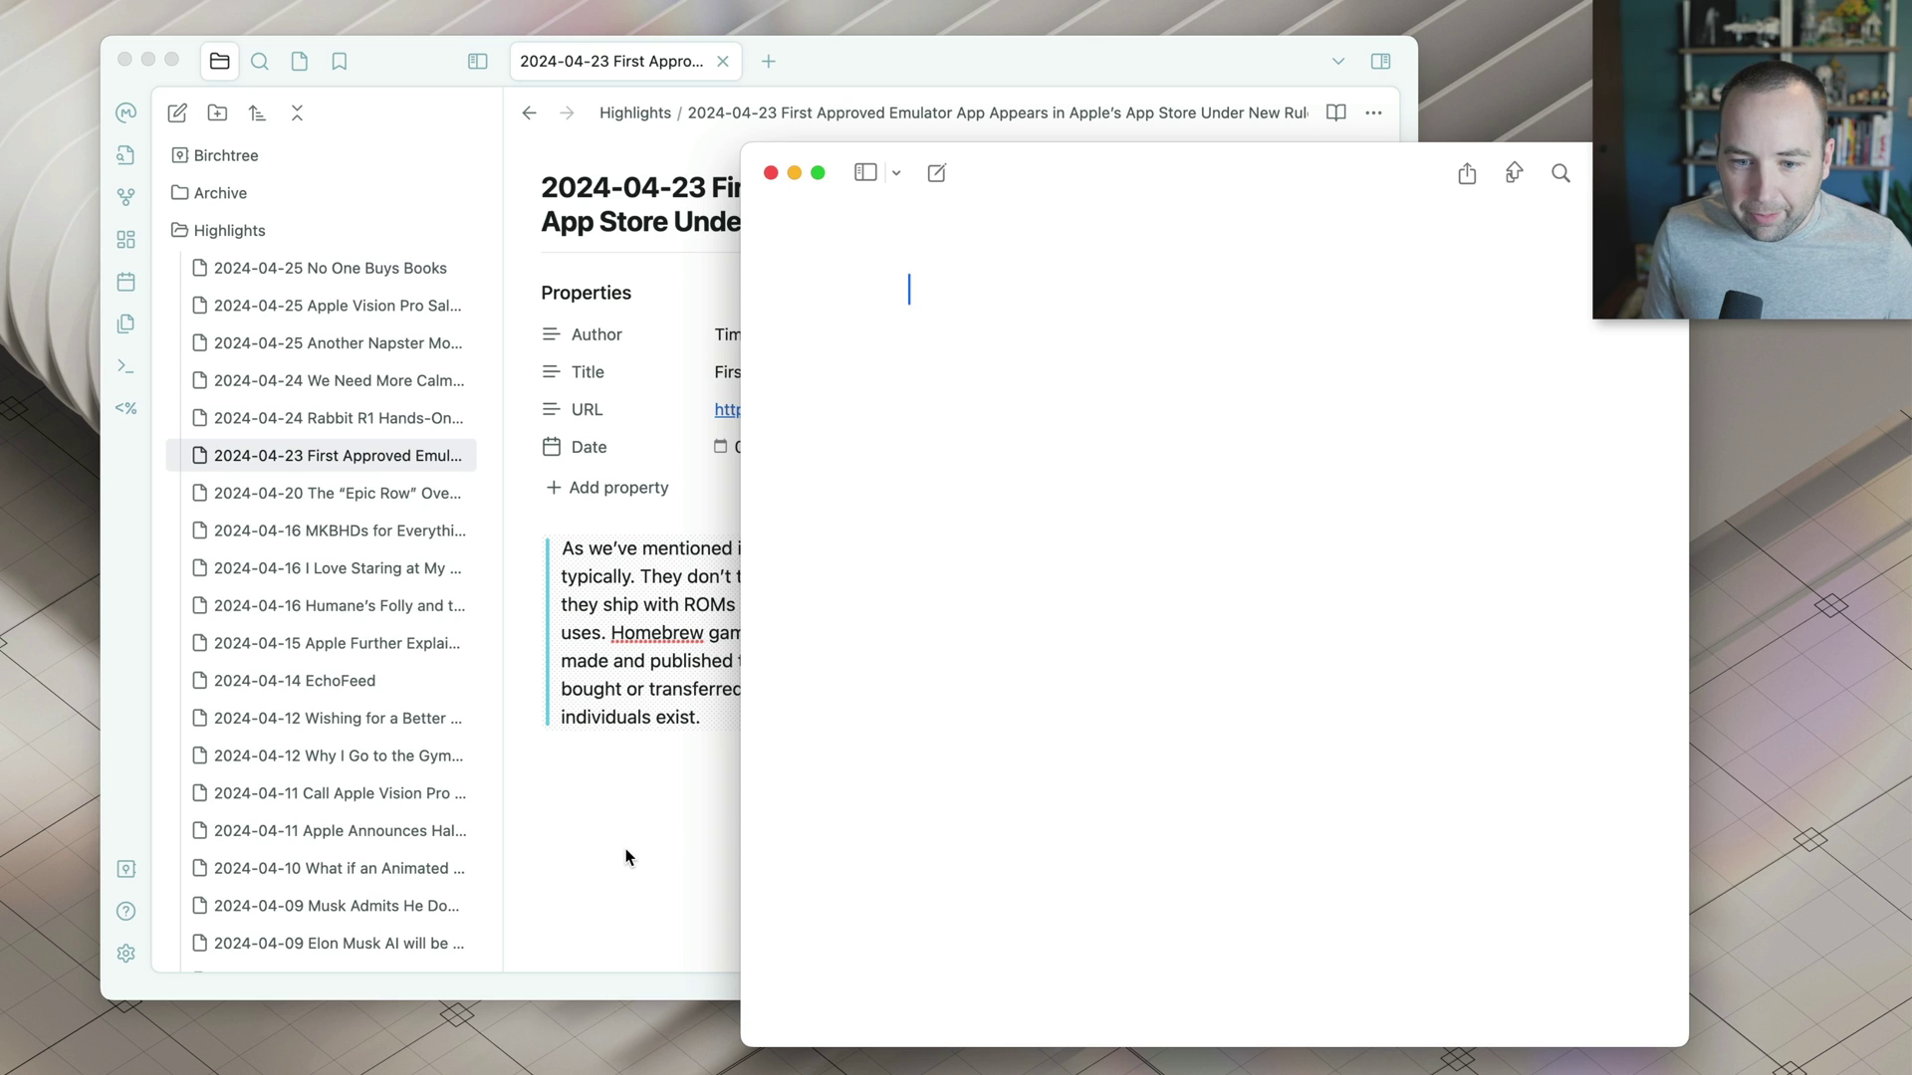
{"action": "left_click", "coordinate": [656, 746]}
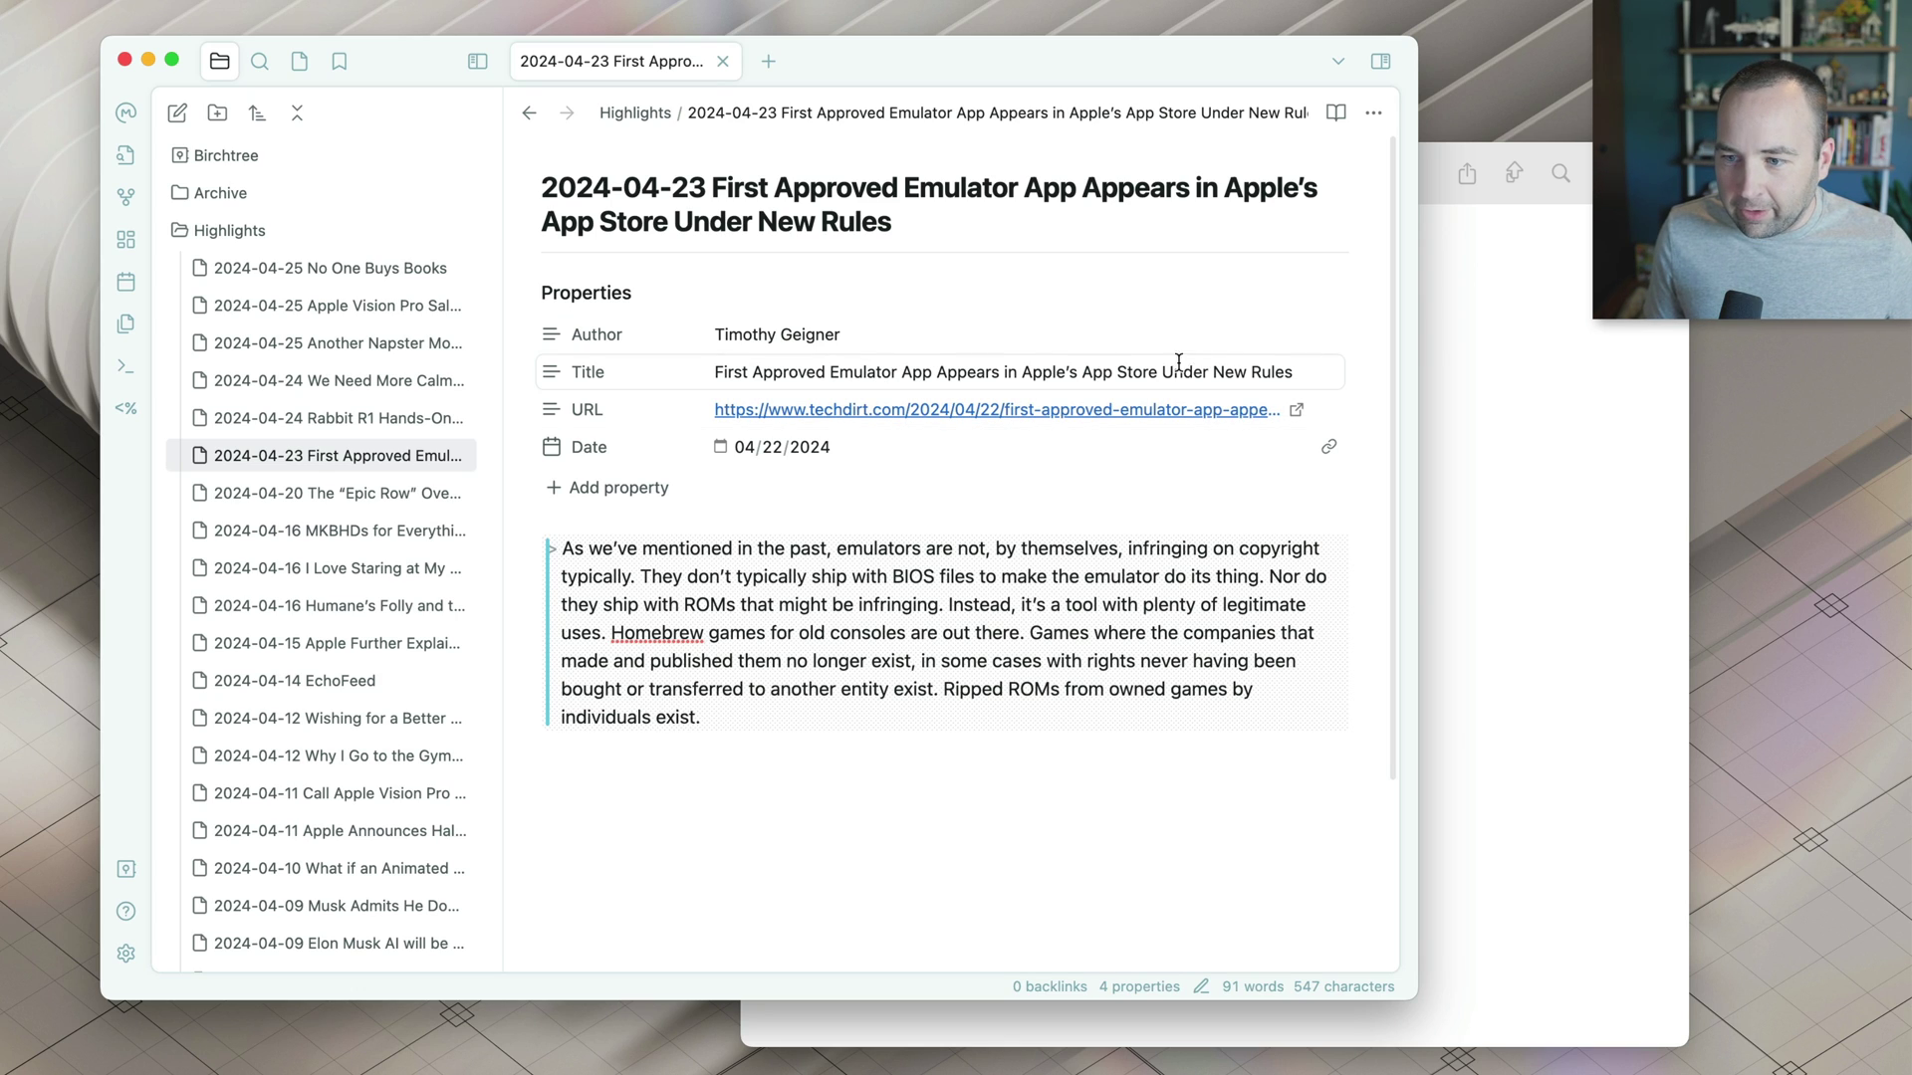
{"action": "left_click", "coordinate": [1147, 363]}
{"action": "key", "text": "super+a"}
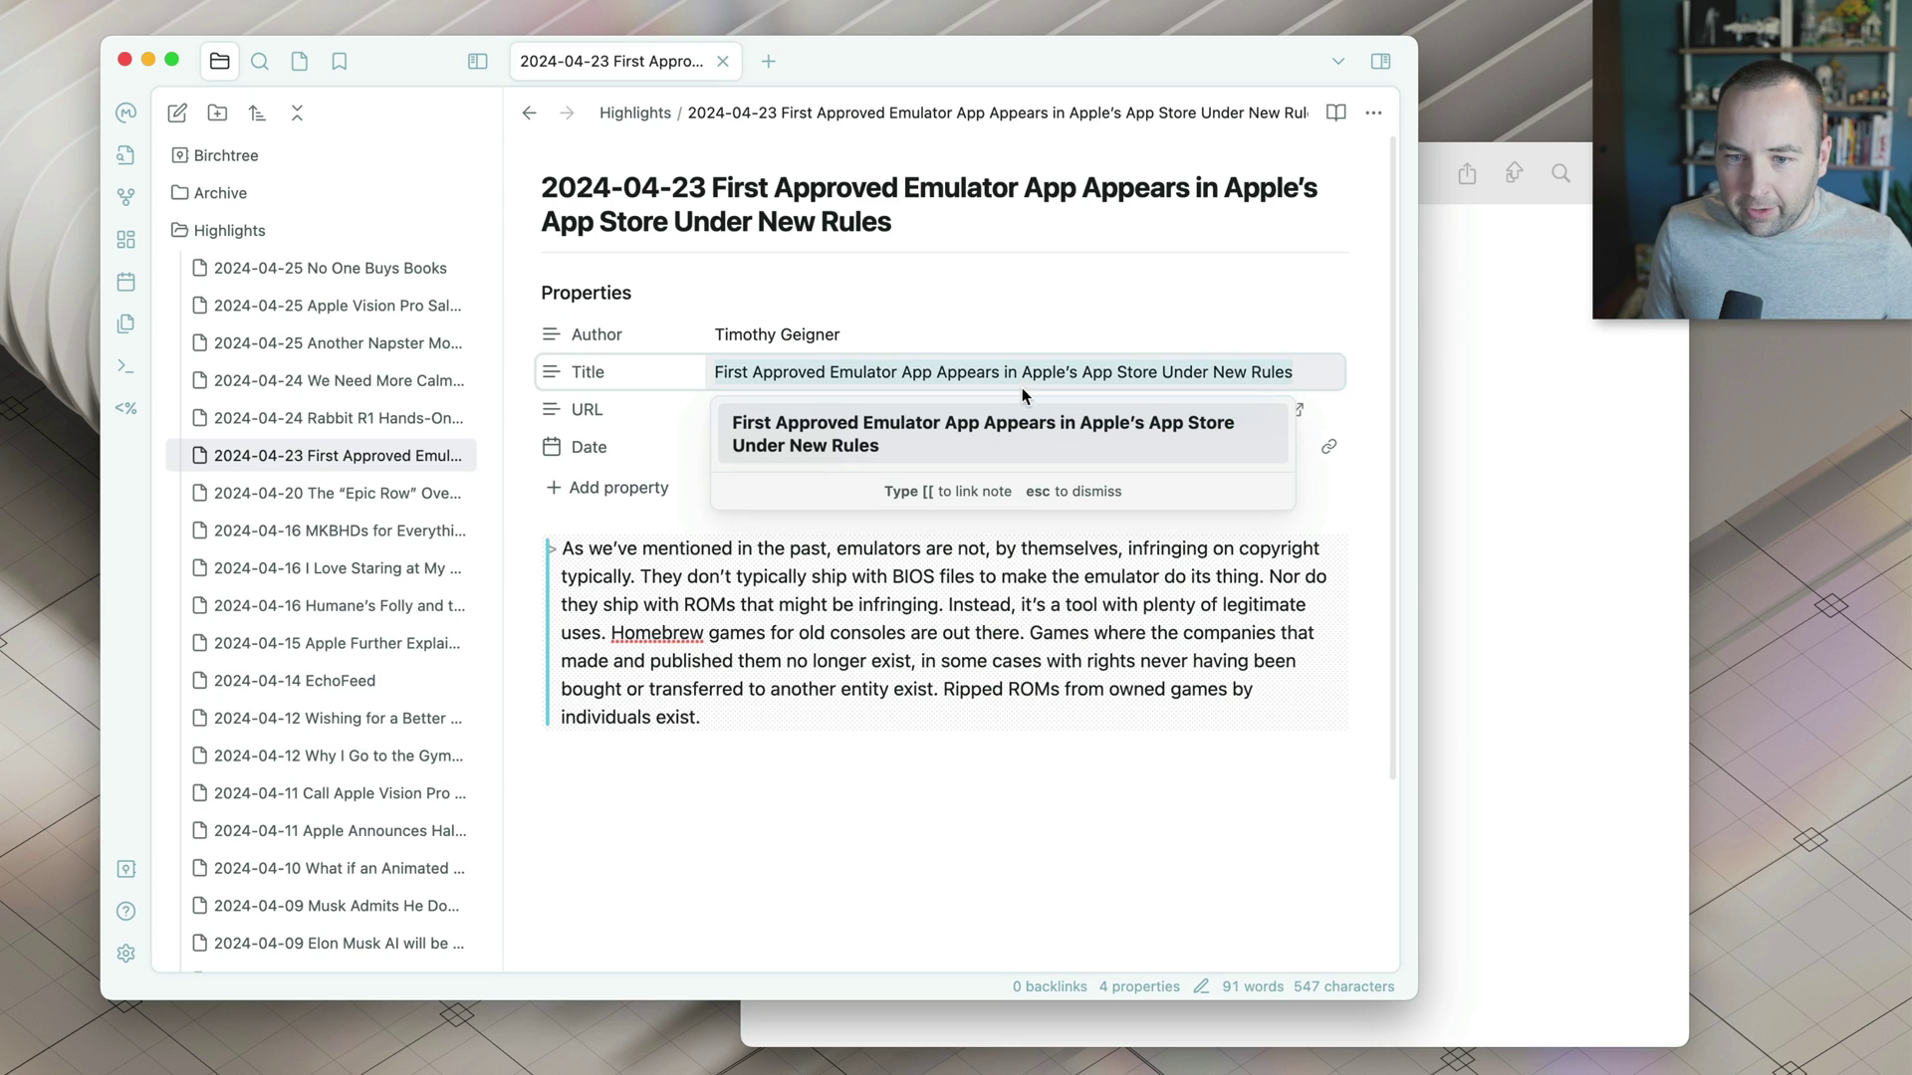
{"action": "left_click", "coordinate": [942, 337]}
{"action": "key", "text": "Tab"}
{"action": "key", "text": "Tab"}
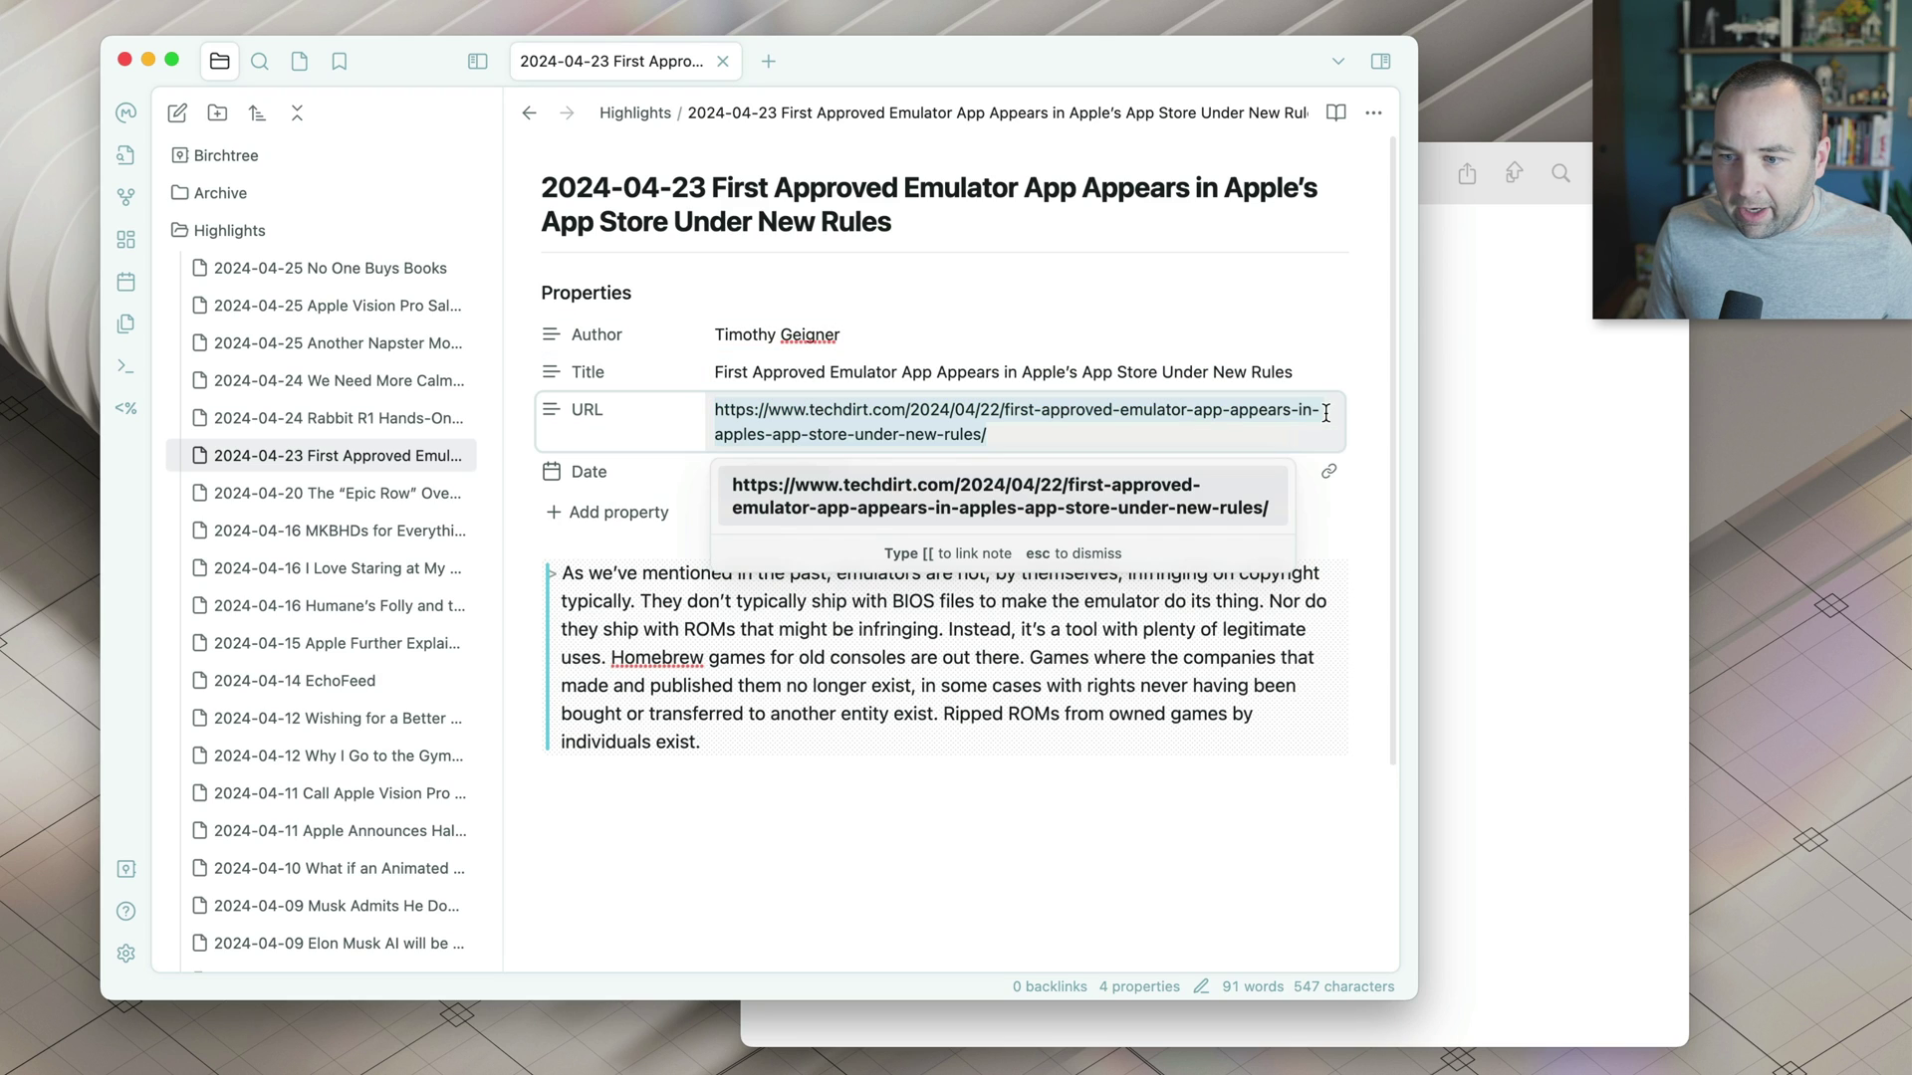
{"action": "key", "text": "Escape"}
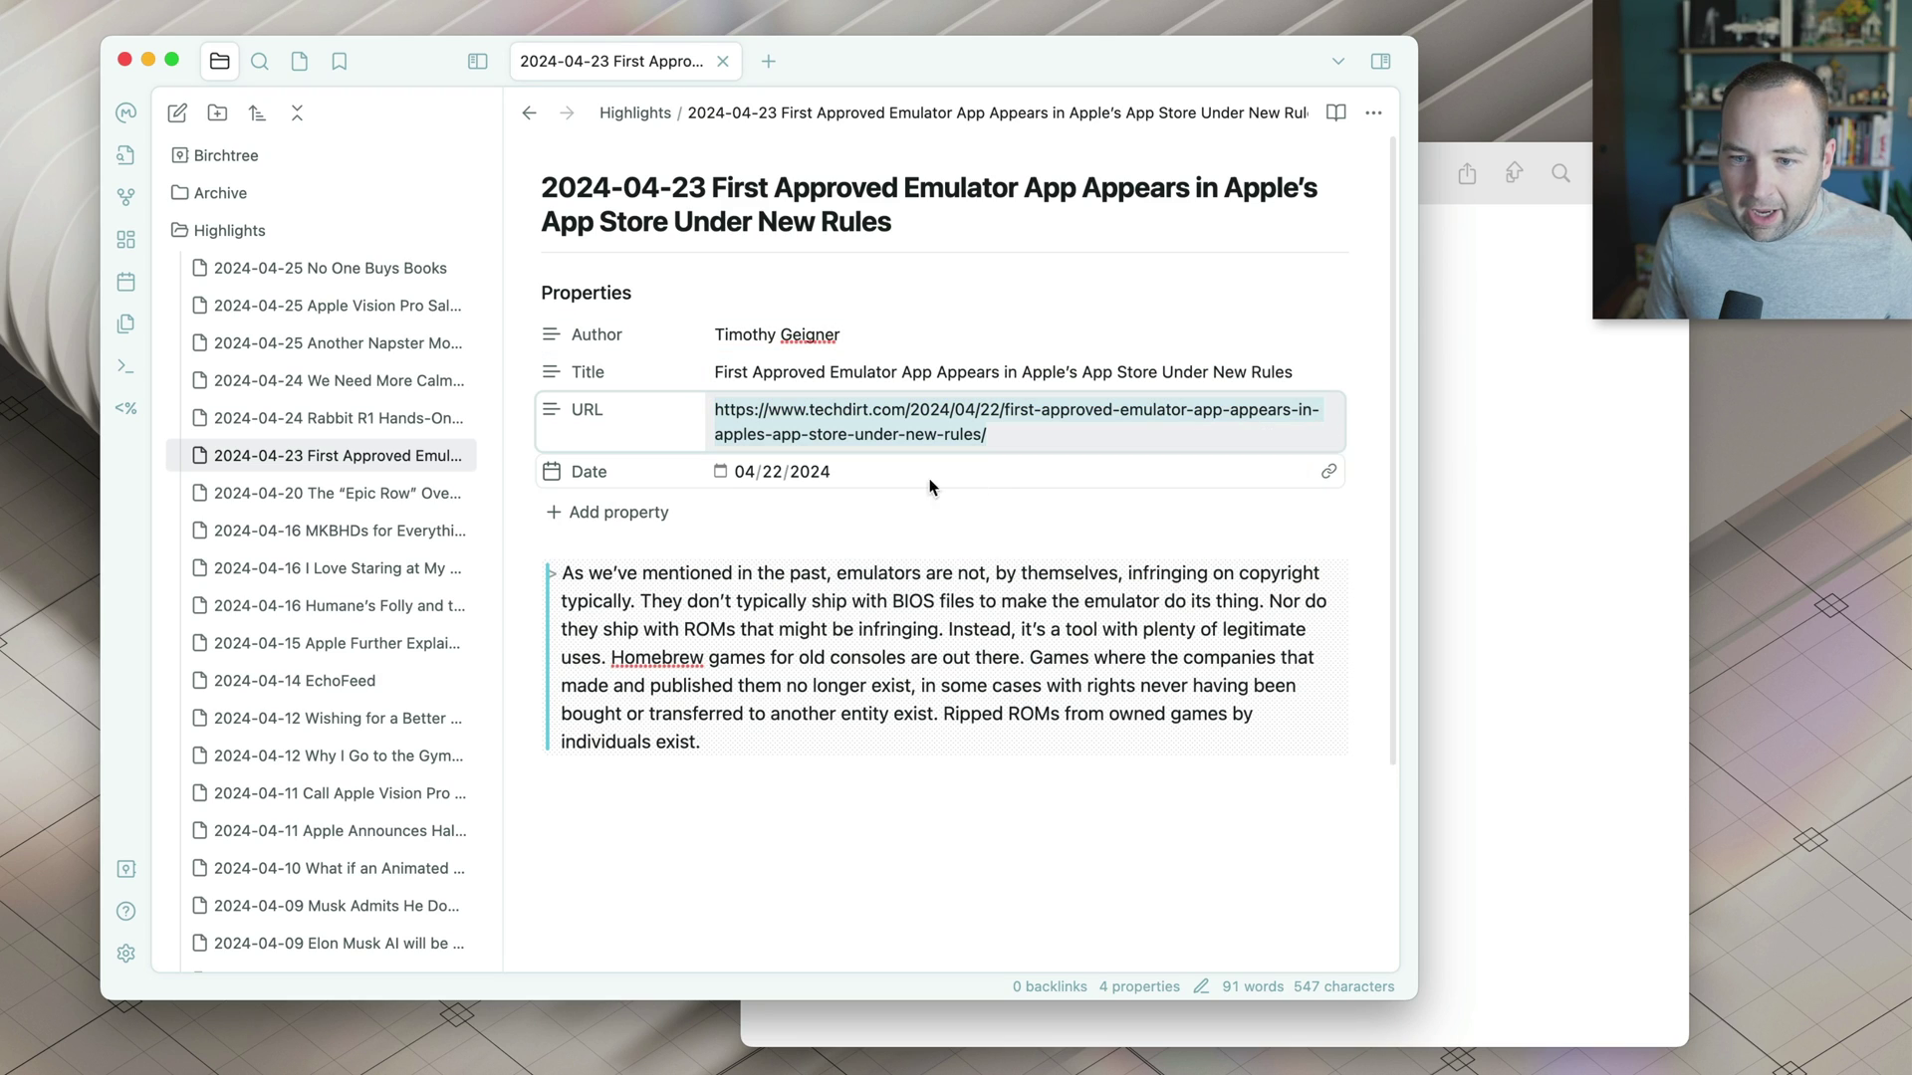
{"action": "left_click_drag", "start_coordinate": [710, 741], "coordinate": [568, 547]}
{"action": "key", "text": "super+c"}
Paste the emulator paragraph into the blank note as a '>' quote with an empty line above.
{"action": "left_click", "coordinate": [1028, 876]}
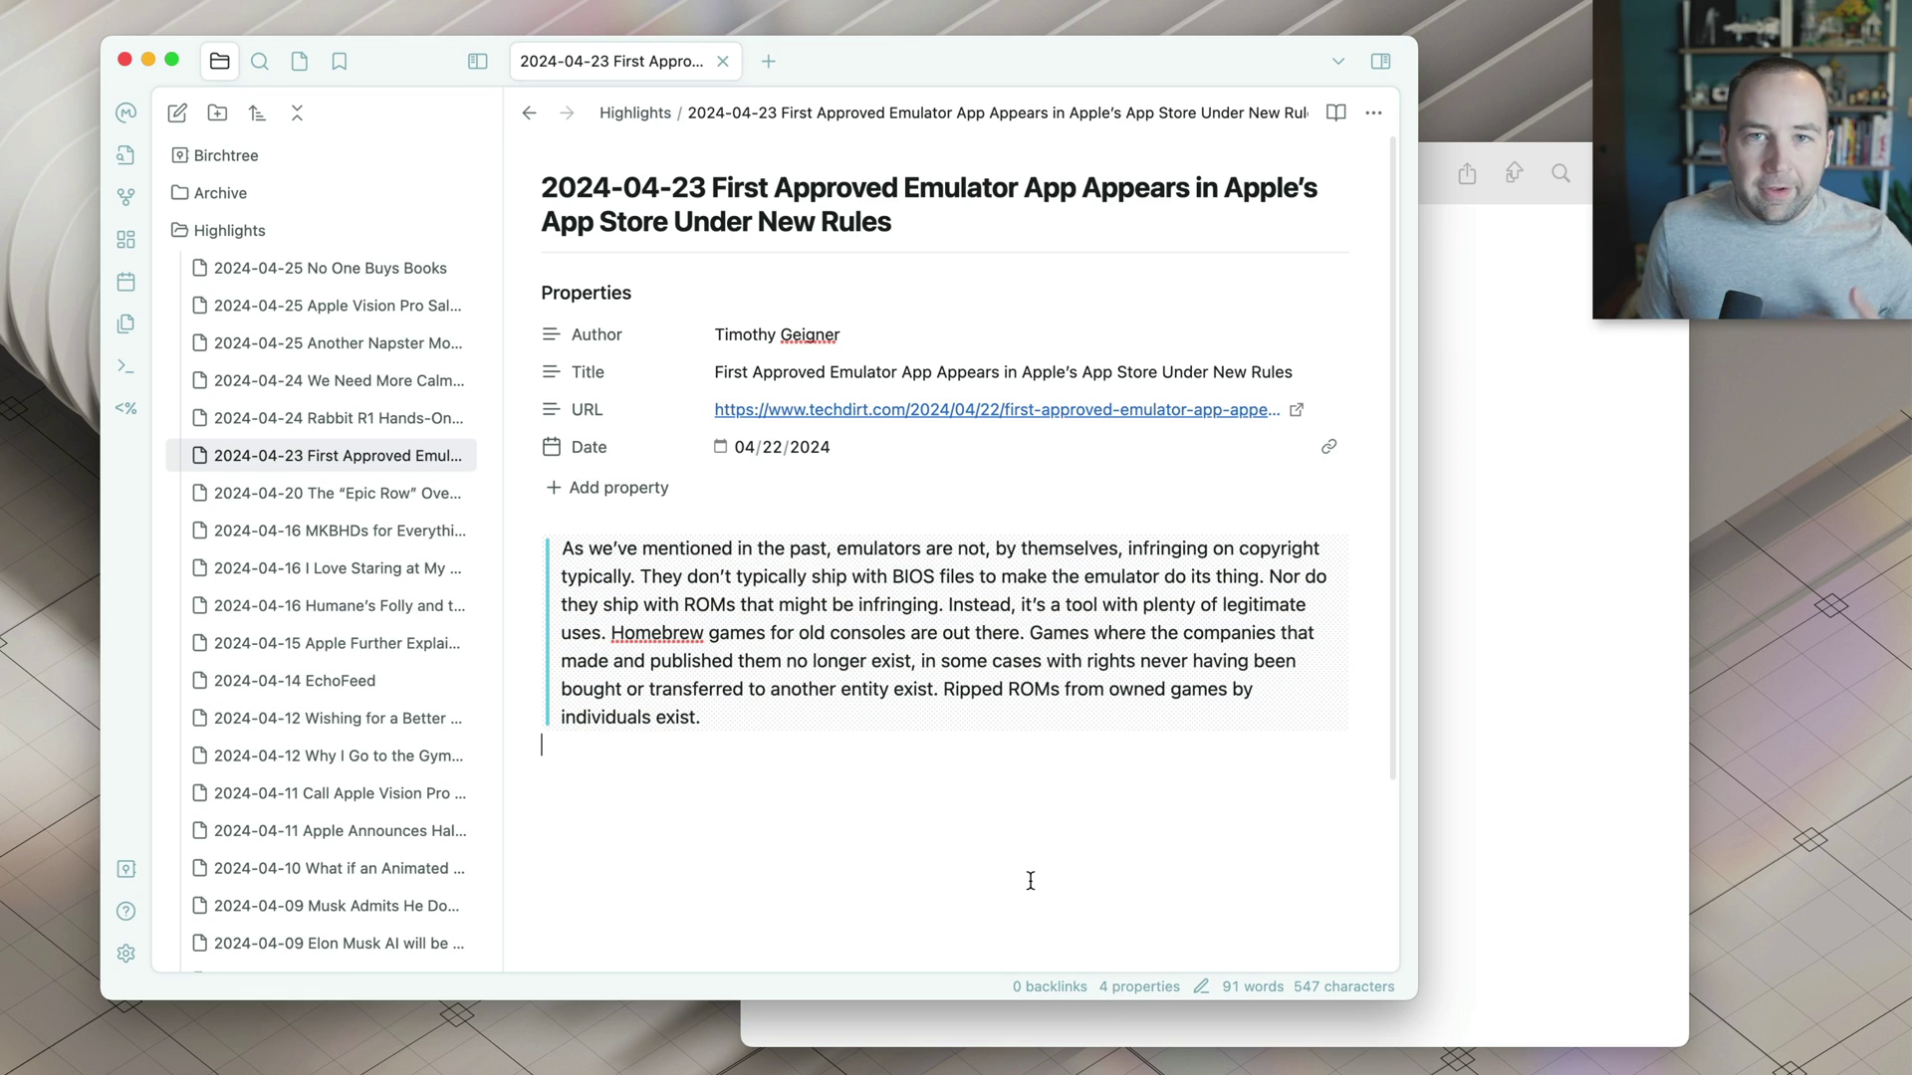
{"action": "left_click", "coordinate": [1609, 588]}
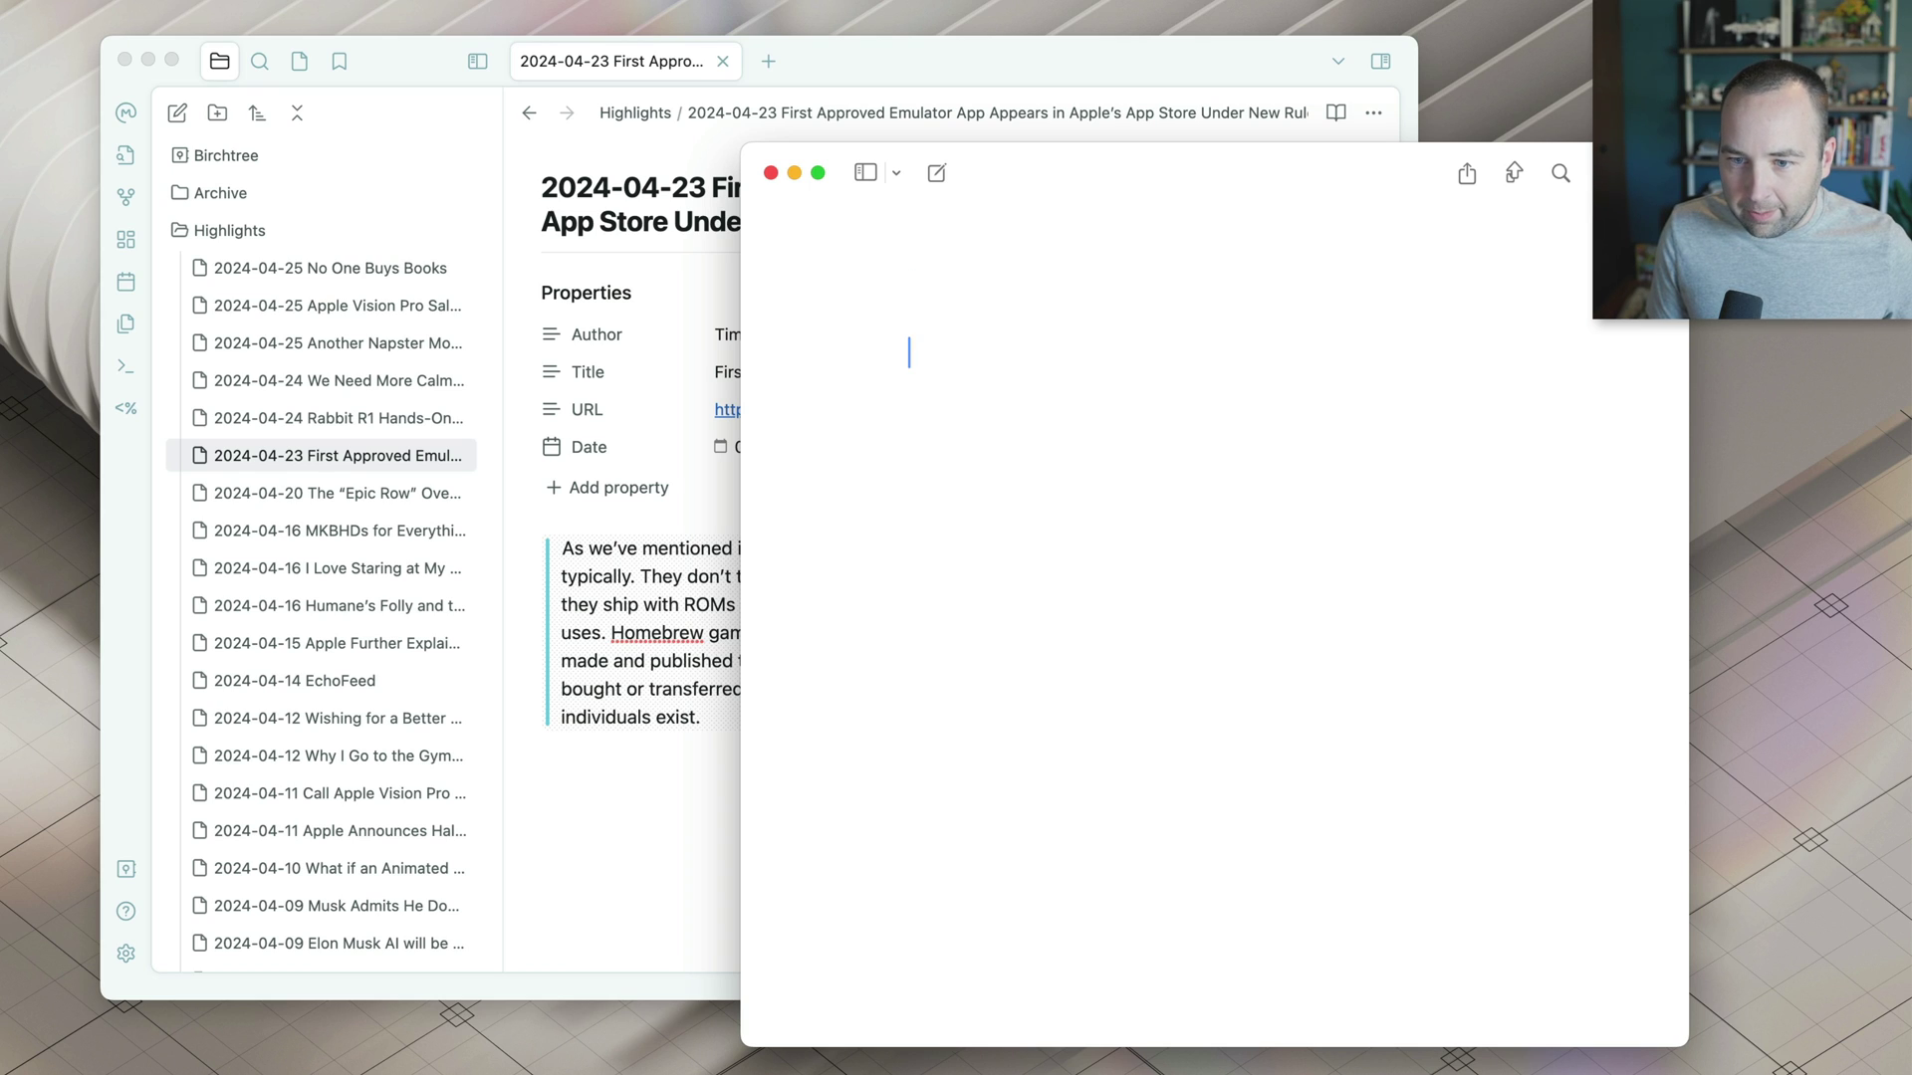
{"action": "key", "text": "super+v"}
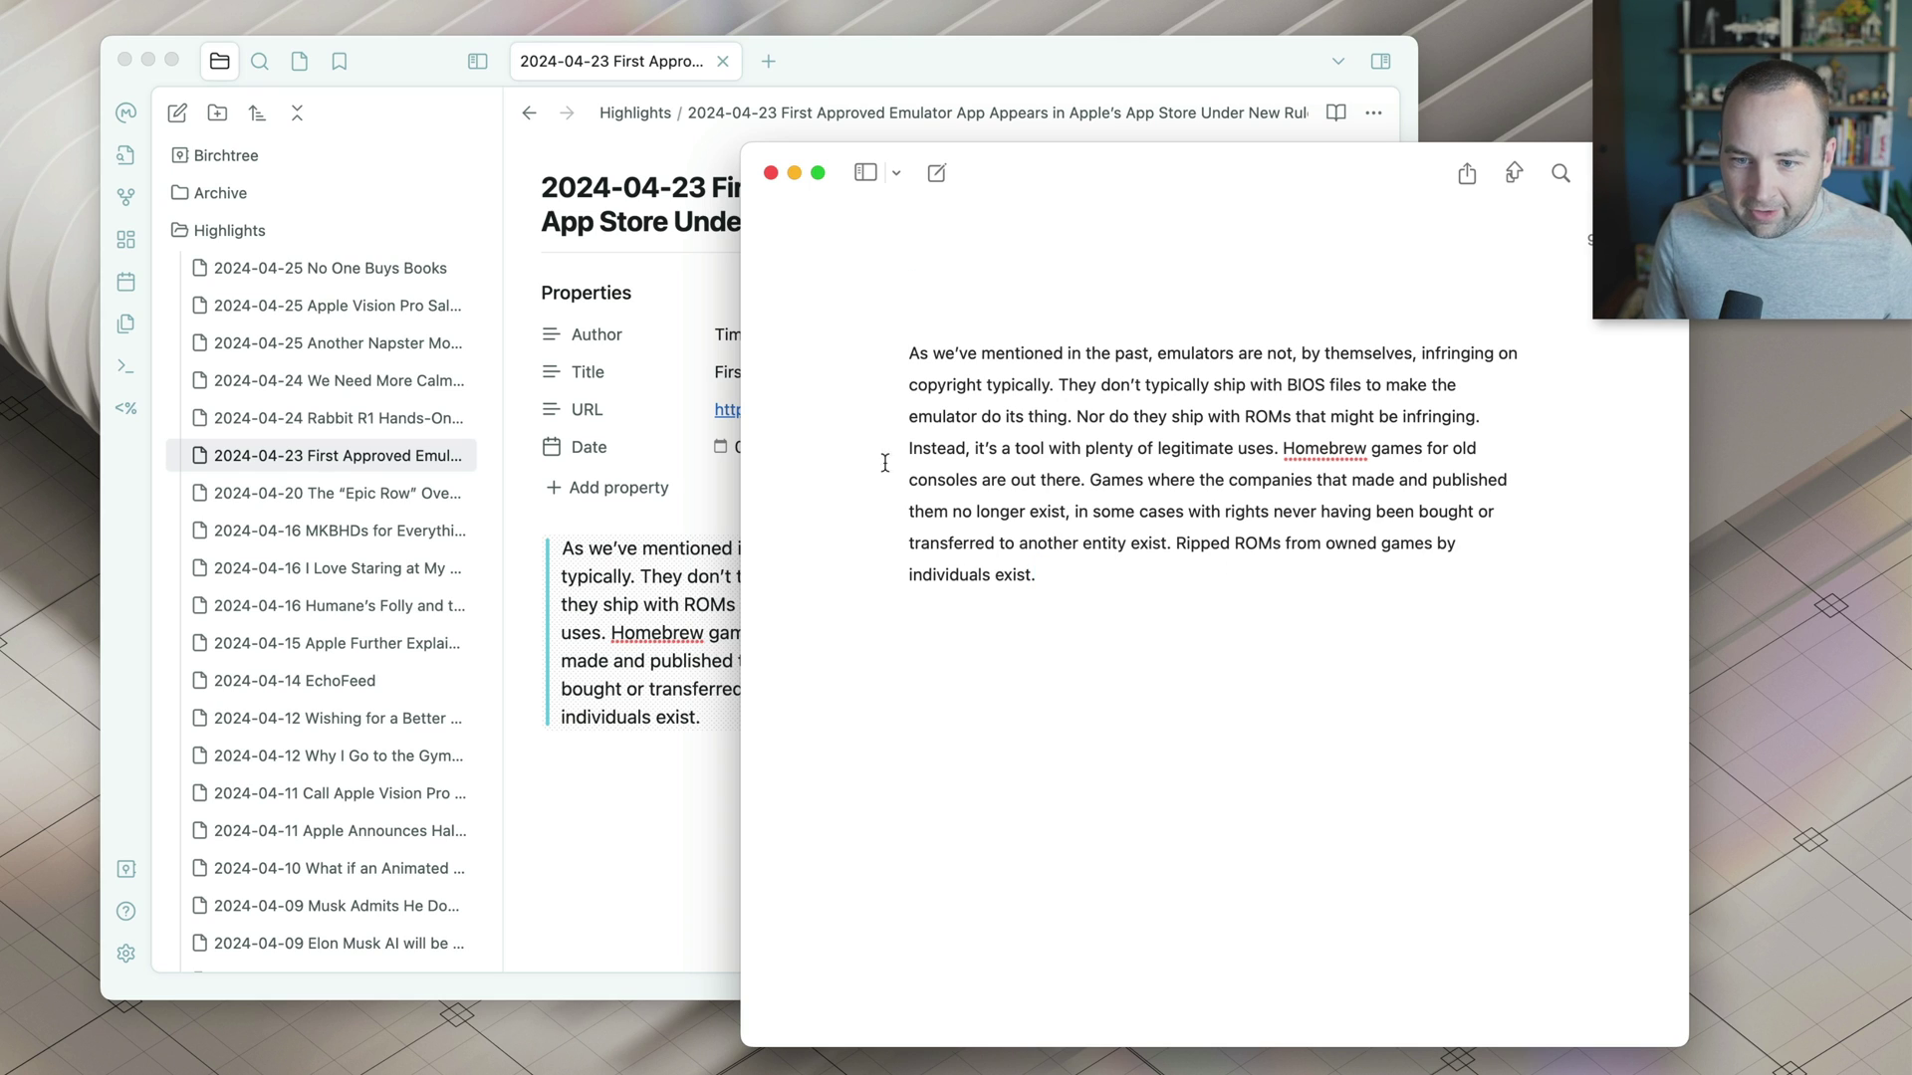
{"action": "left_click", "coordinate": [909, 353]}
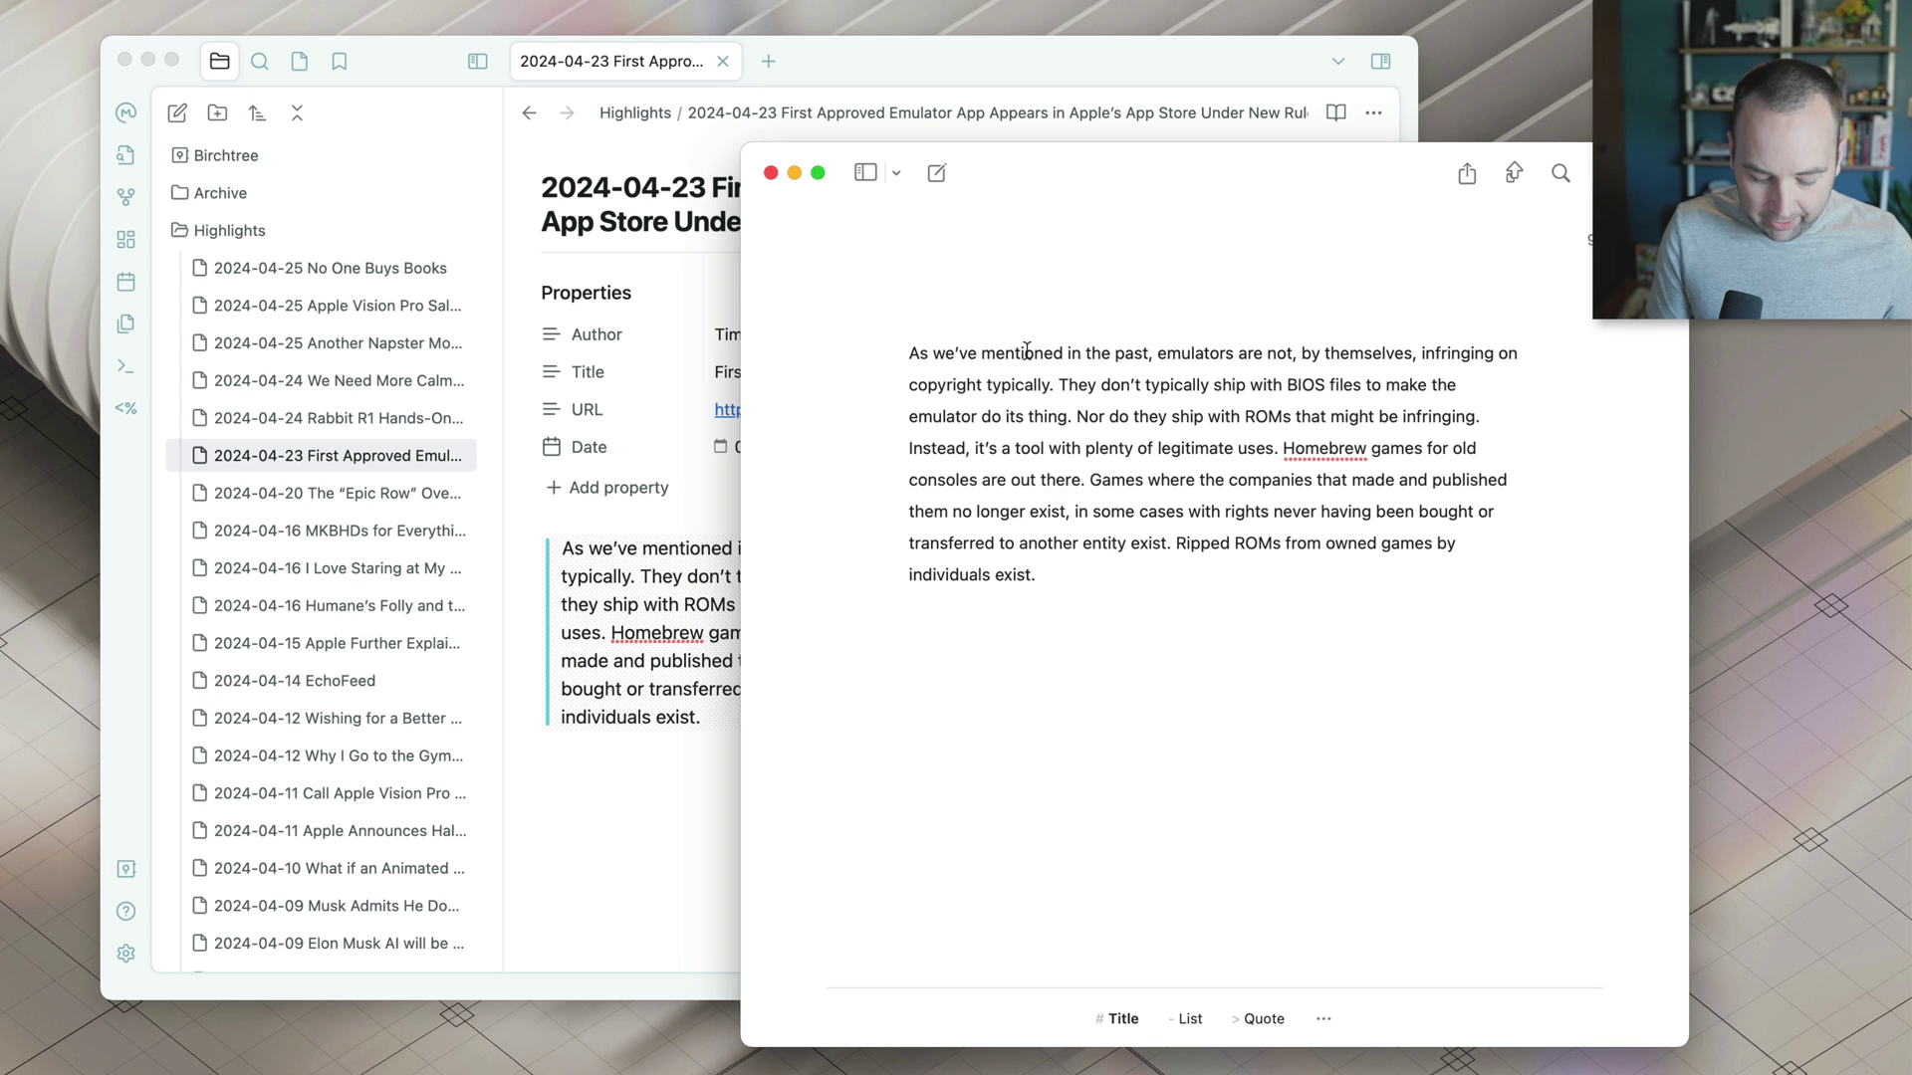
{"action": "type", "text": ">"}
{"action": "left_click", "coordinate": [932, 295]}
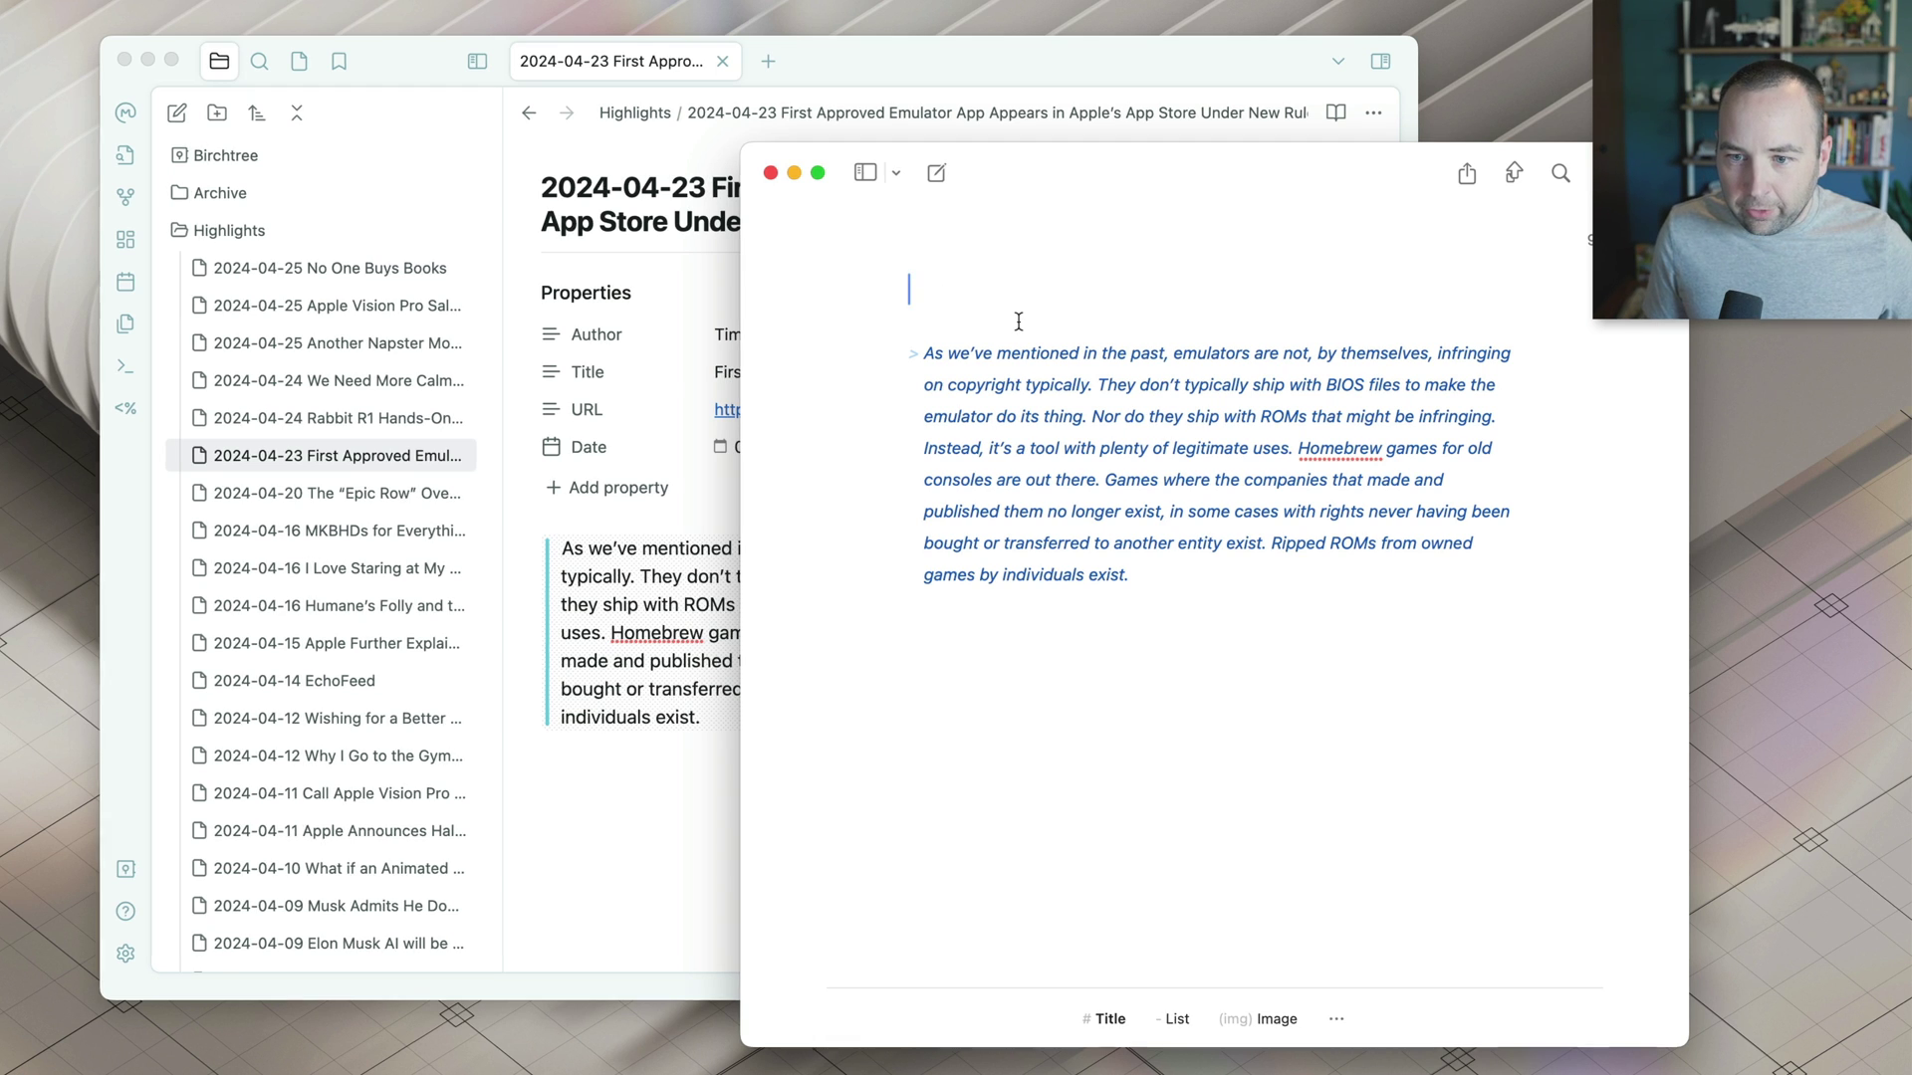
Paste the article title 'First Approved Emulator App Appears in Apple's App Store Under New Rules' from clipboard history item 3.
{"action": "key", "text": "super+shift+v"}
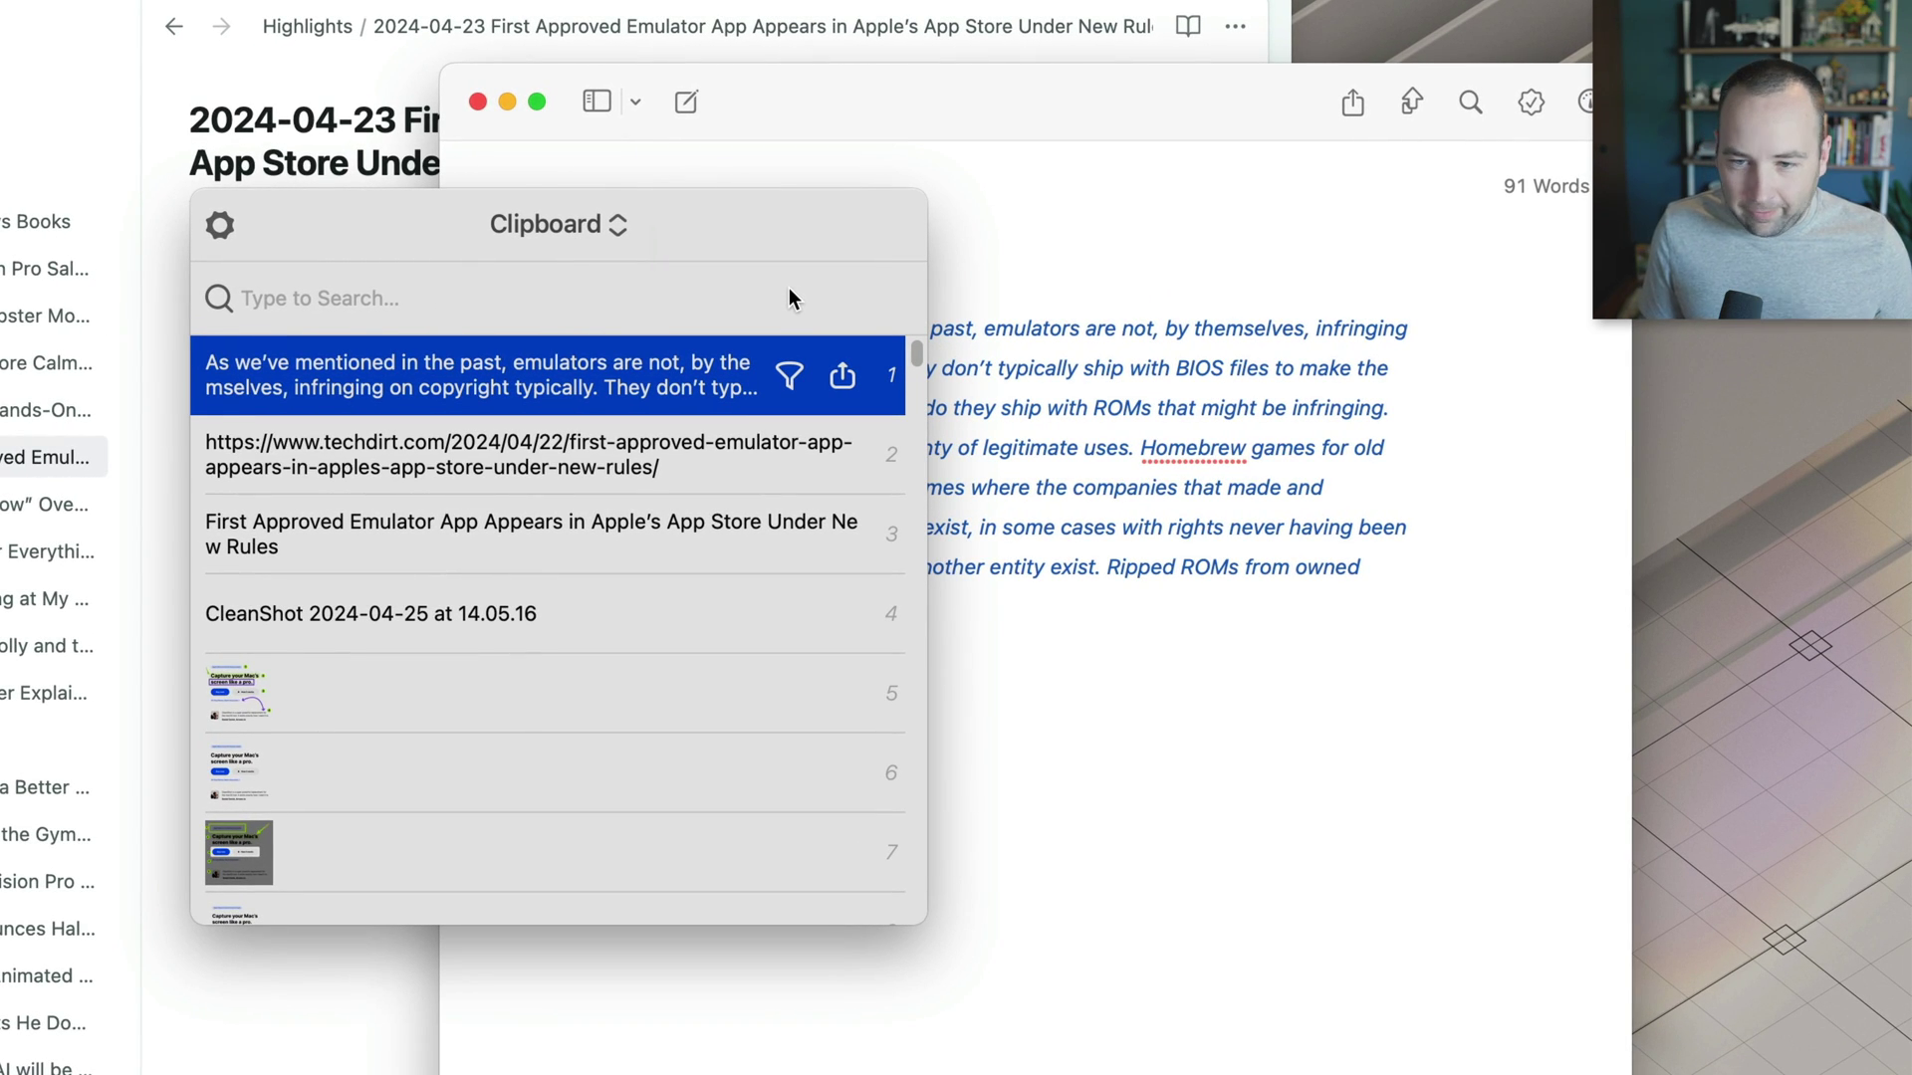
{"action": "key", "text": "Down"}
{"action": "key", "text": "Down"}
{"action": "key", "text": "Down"}
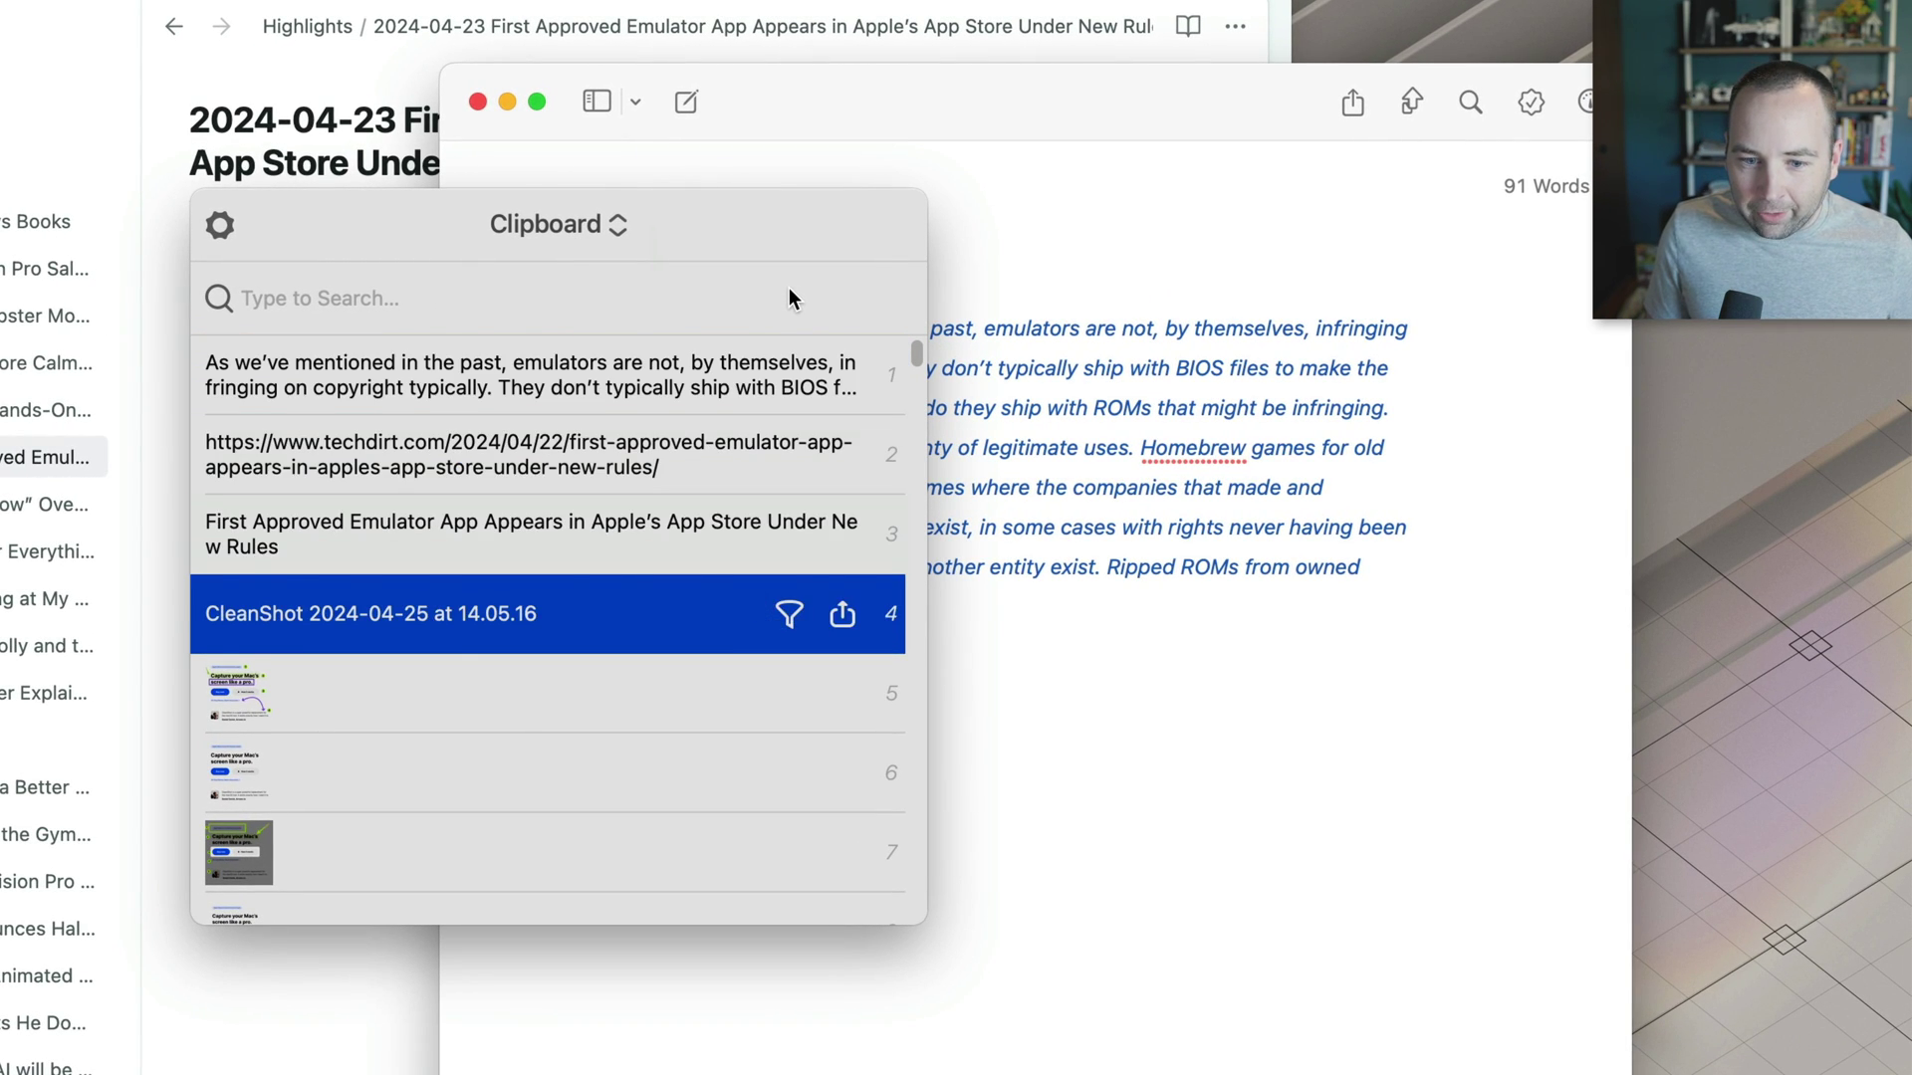
{"action": "key", "text": "Up"}
{"action": "key", "text": "Up"}
{"action": "key", "text": "Up"}
{"action": "key", "text": "Down"}
{"action": "key", "text": "Down"}
{"action": "key", "text": "Down"}
{"action": "key", "text": "Down"}
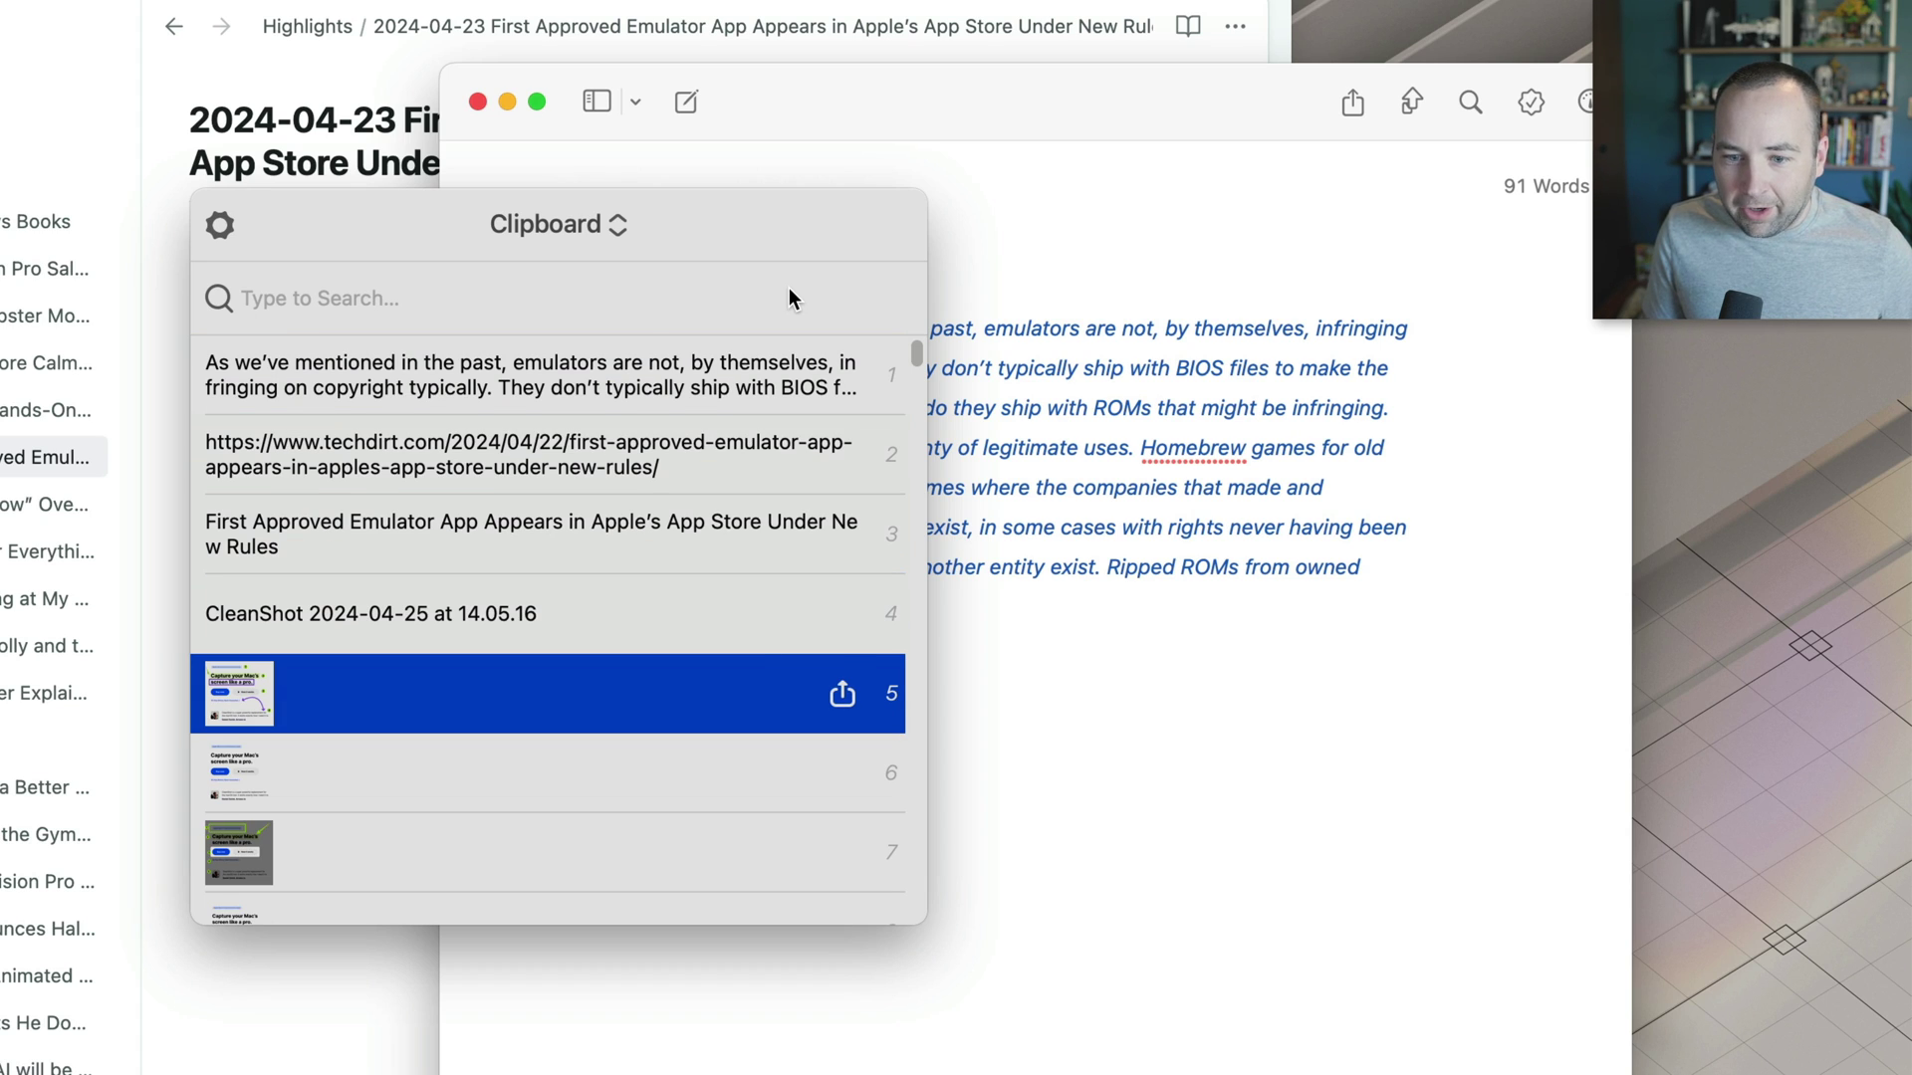
{"action": "key", "text": "Up"}
{"action": "key", "text": "Up"}
{"action": "key", "text": "Up"}
{"action": "key", "text": "Up"}
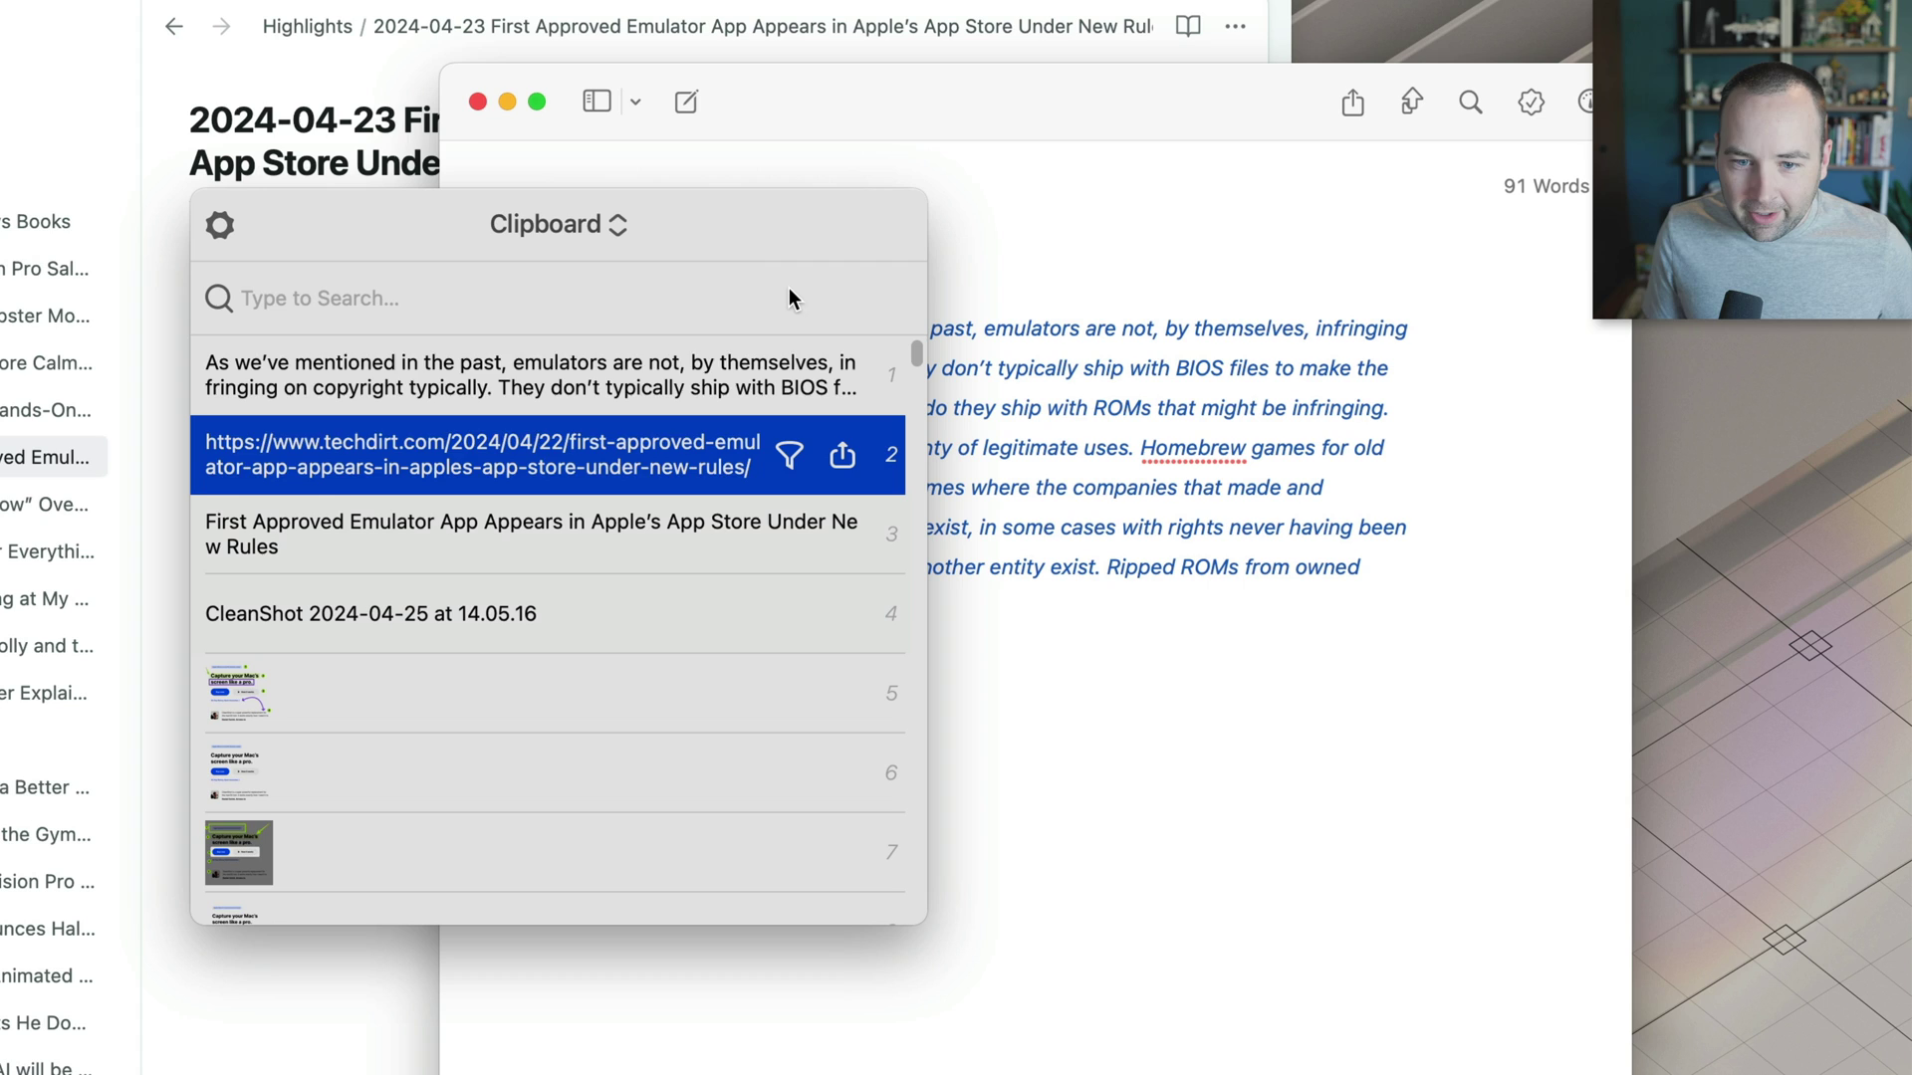
{"action": "key", "text": "Down"}
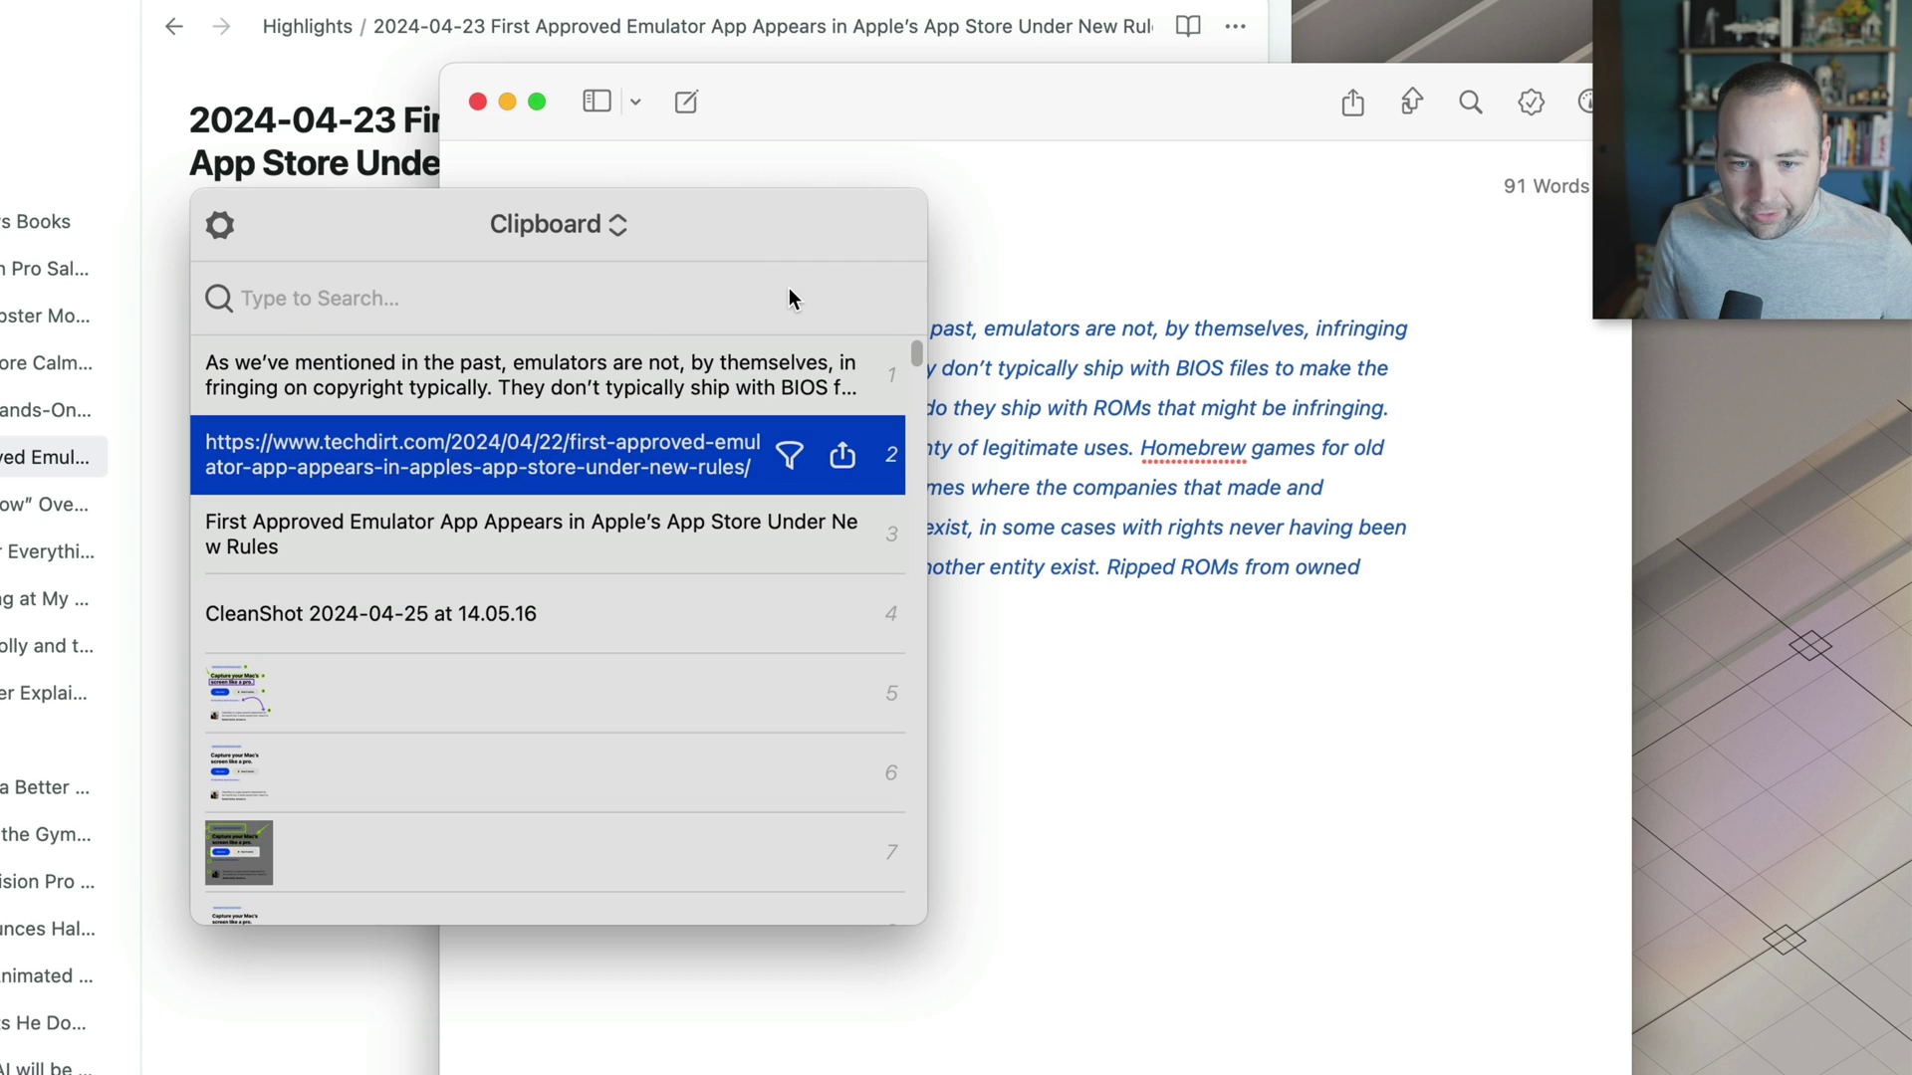
{"action": "key", "text": "Down"}
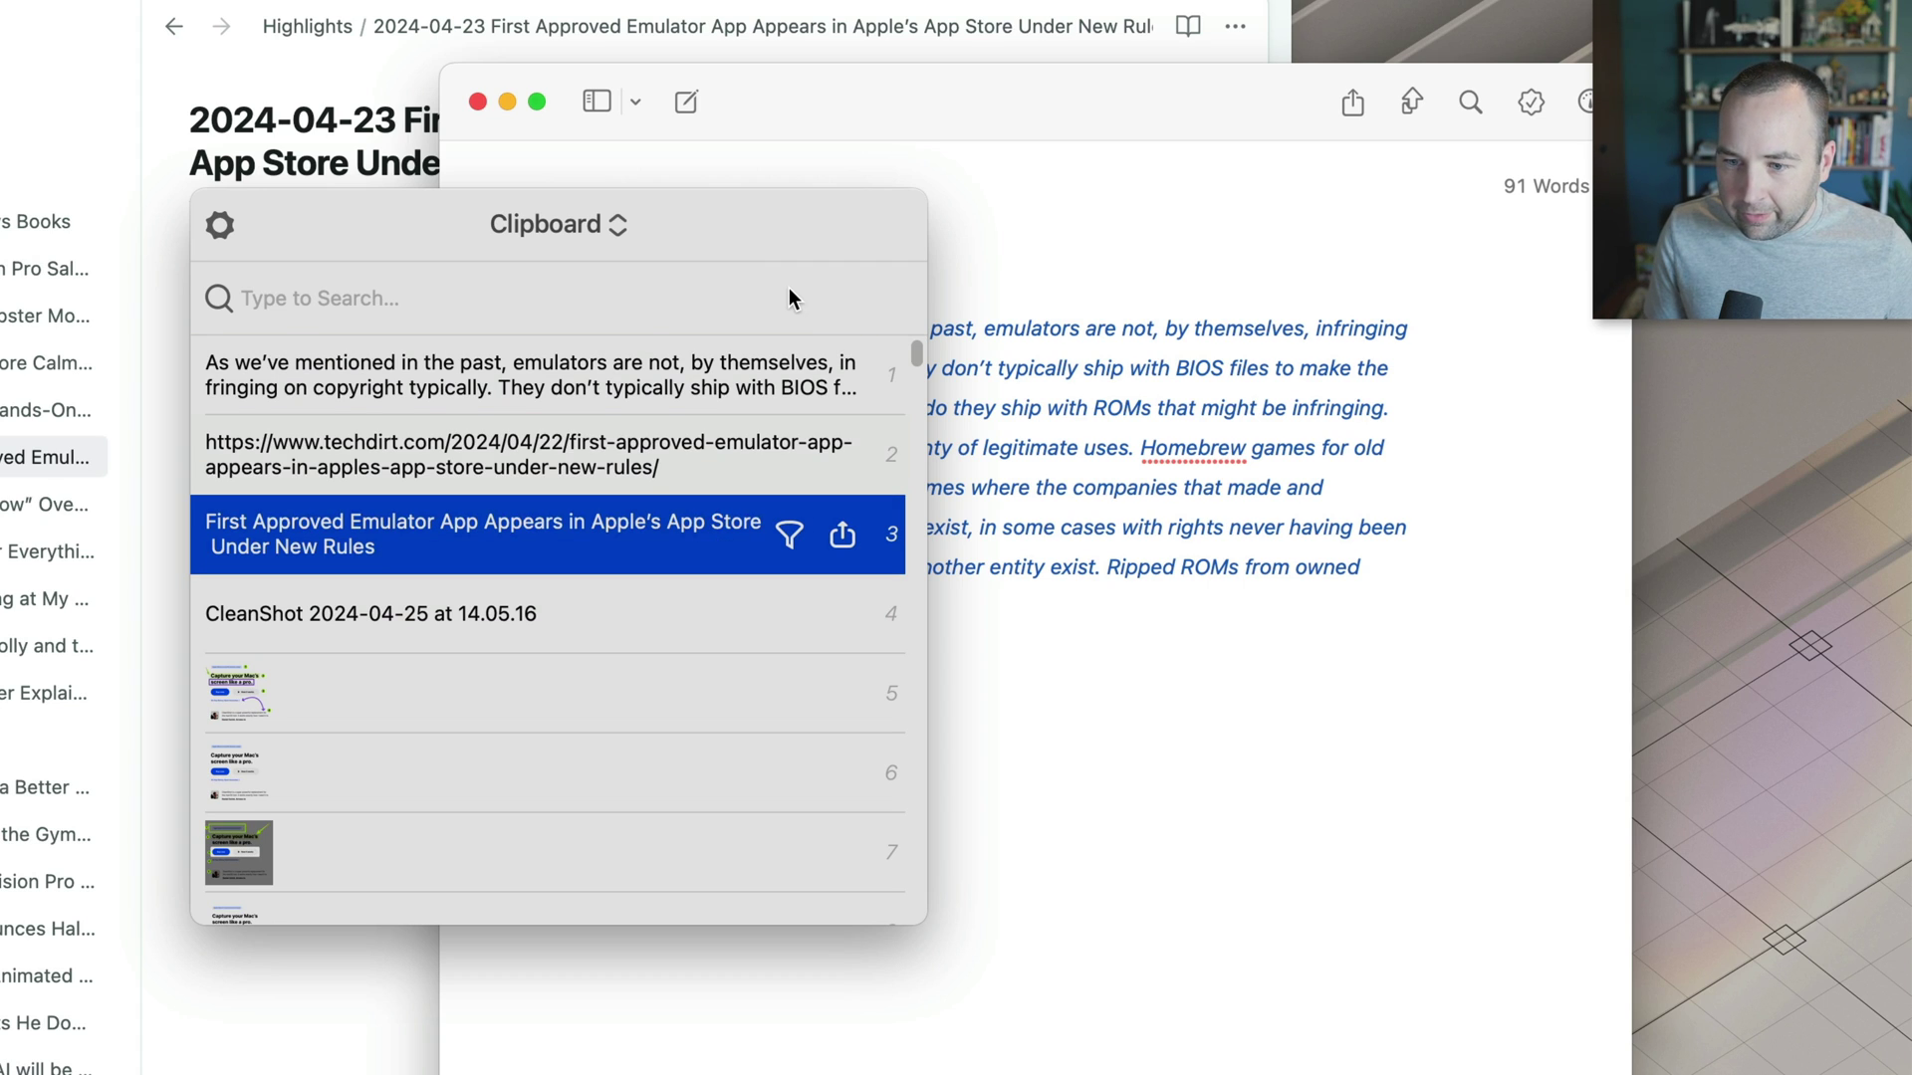
{"action": "key", "text": "Return"}
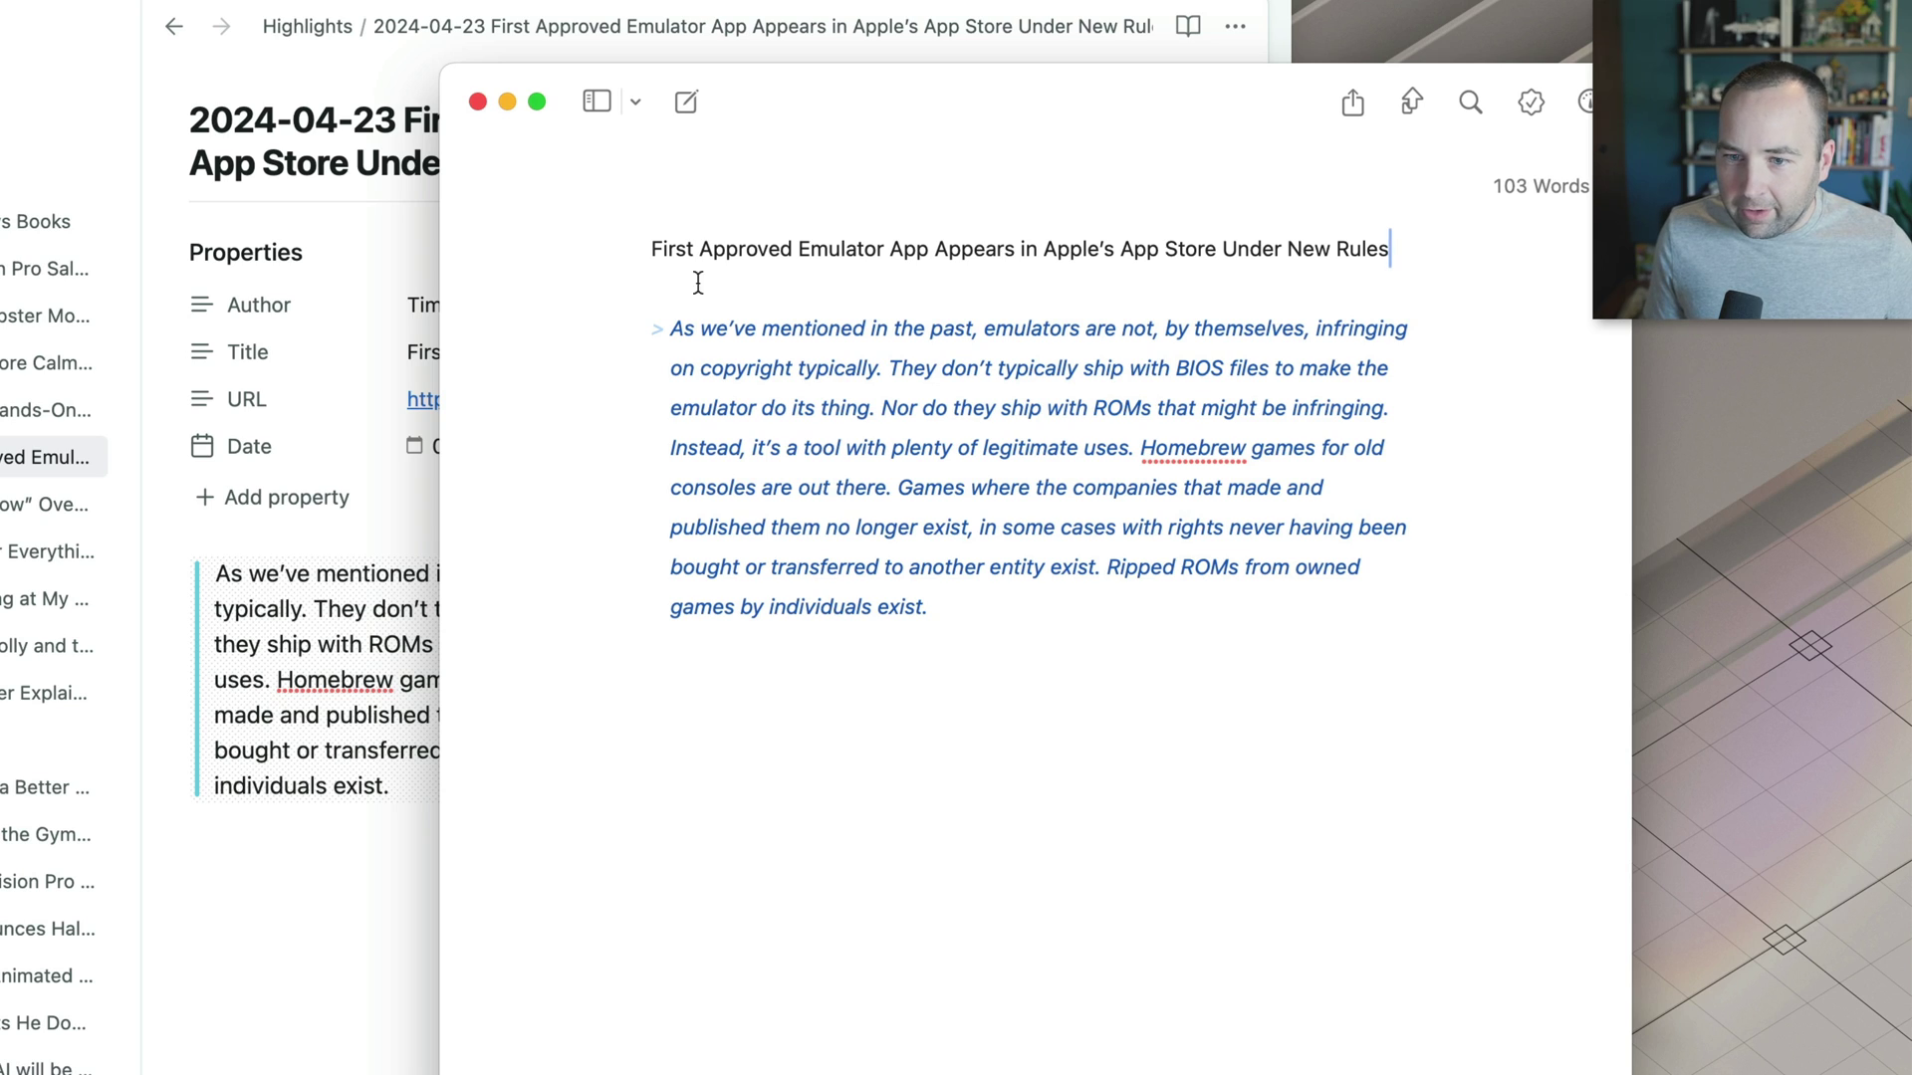
Link the title line to the techdirt article URL taken from Pastebot's clipboard history.
{"action": "left_click", "coordinate": [652, 254], "text": "shift"}
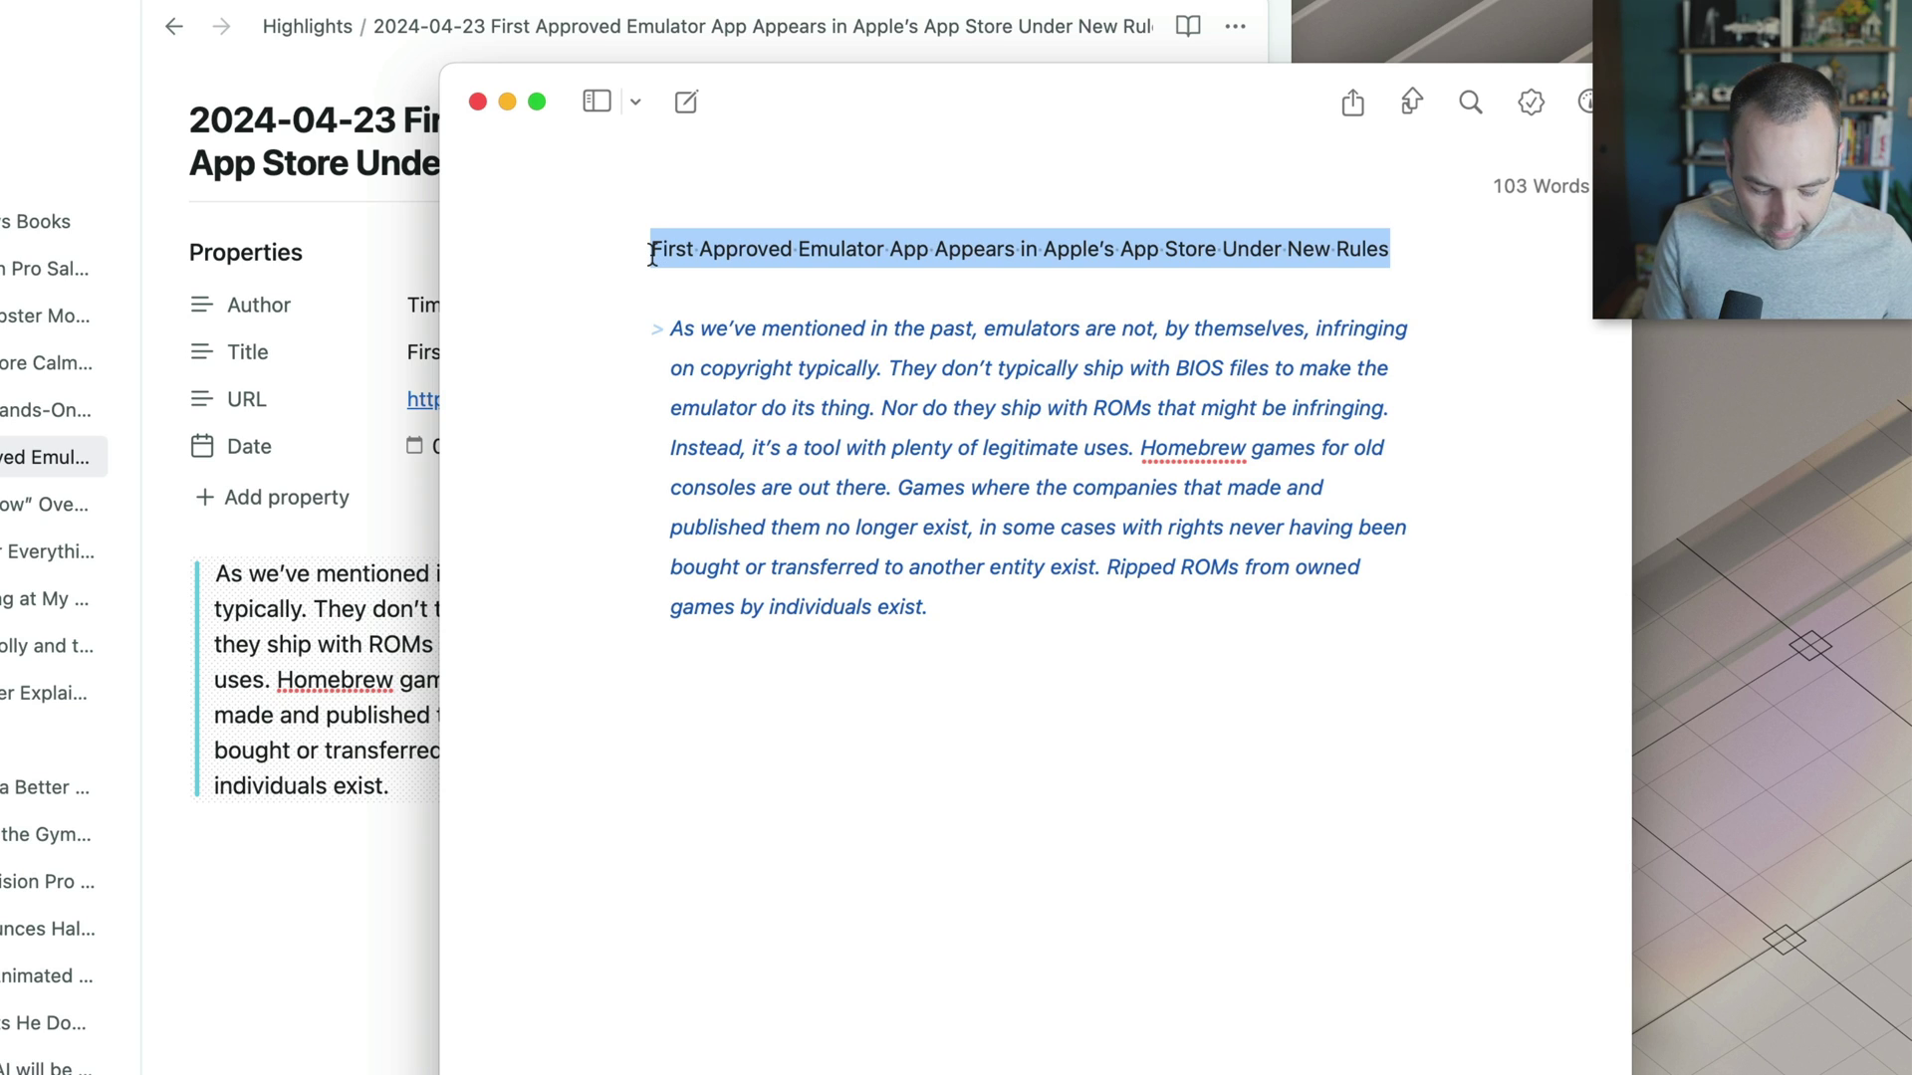
{"action": "key", "text": "super+k"}
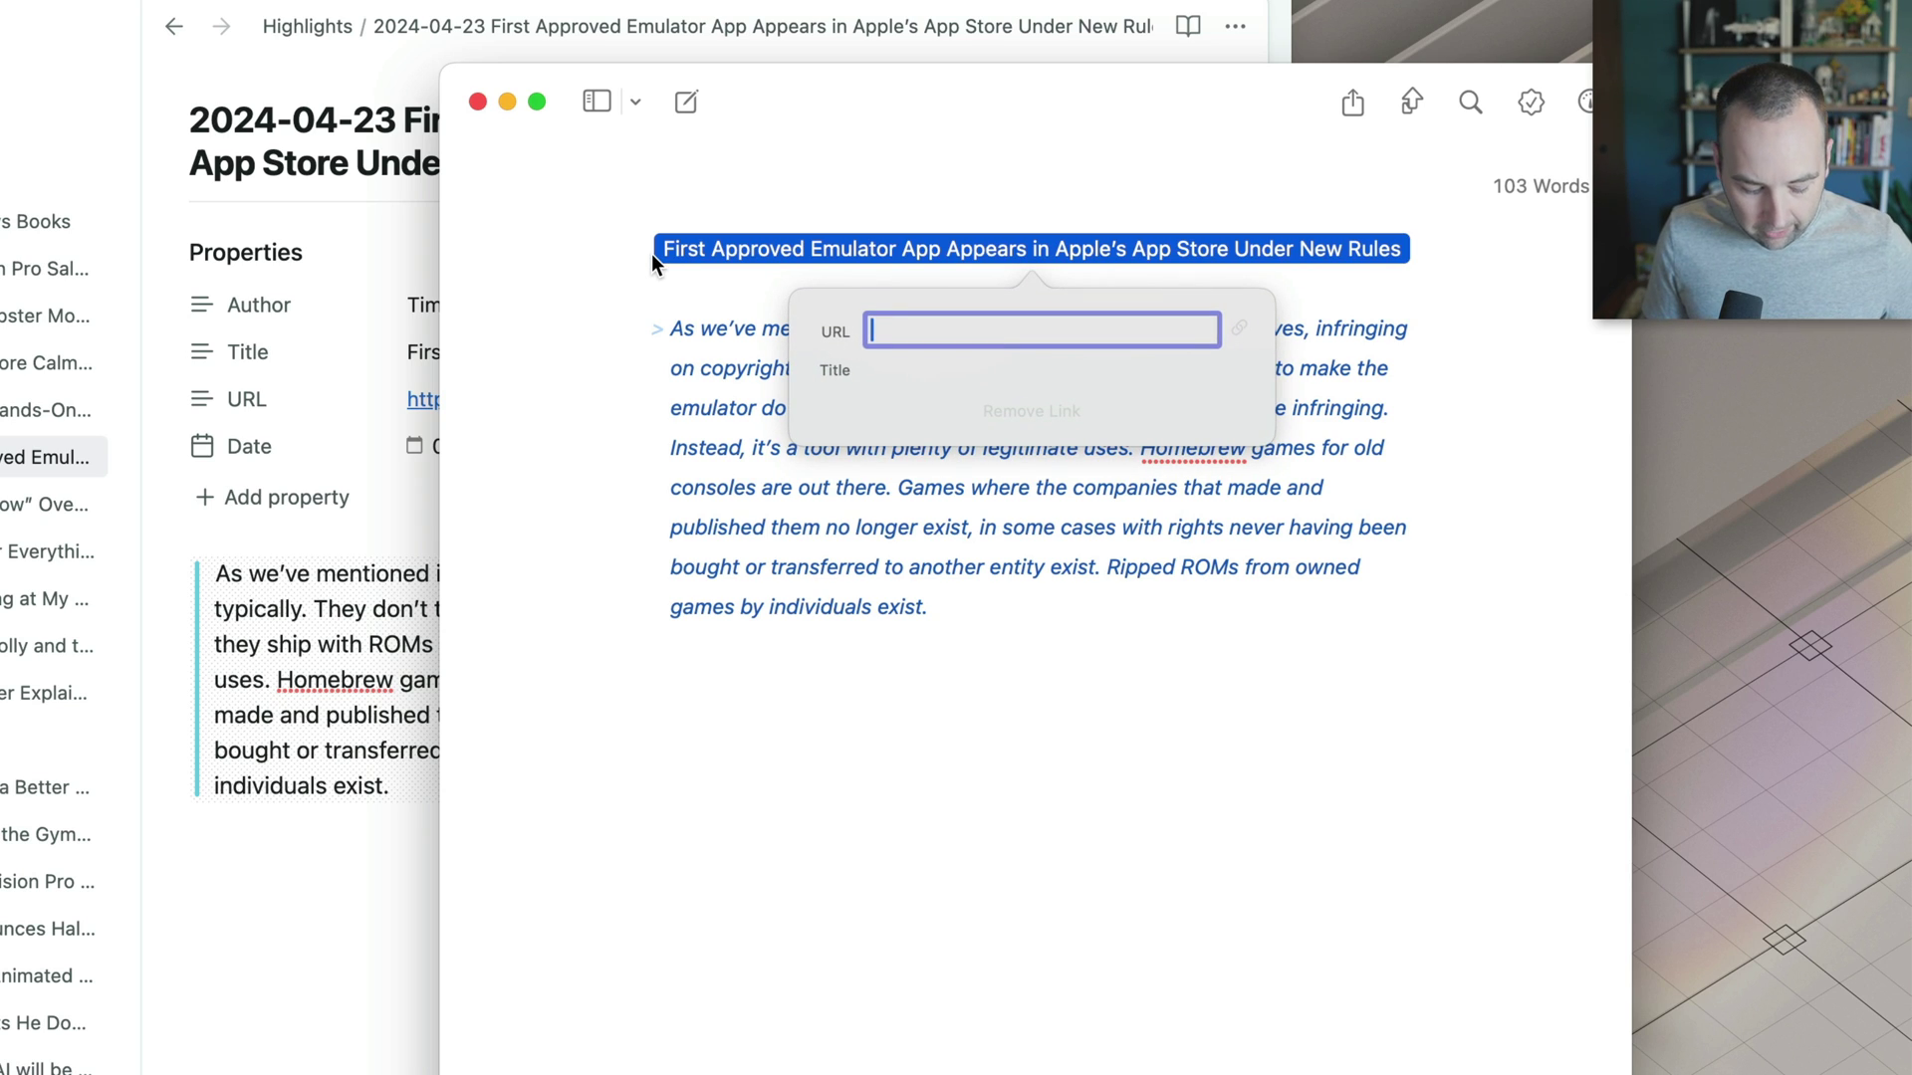
{"action": "key", "text": "super+shift+v"}
{"action": "key", "text": "Down"}
{"action": "key", "text": "Down"}
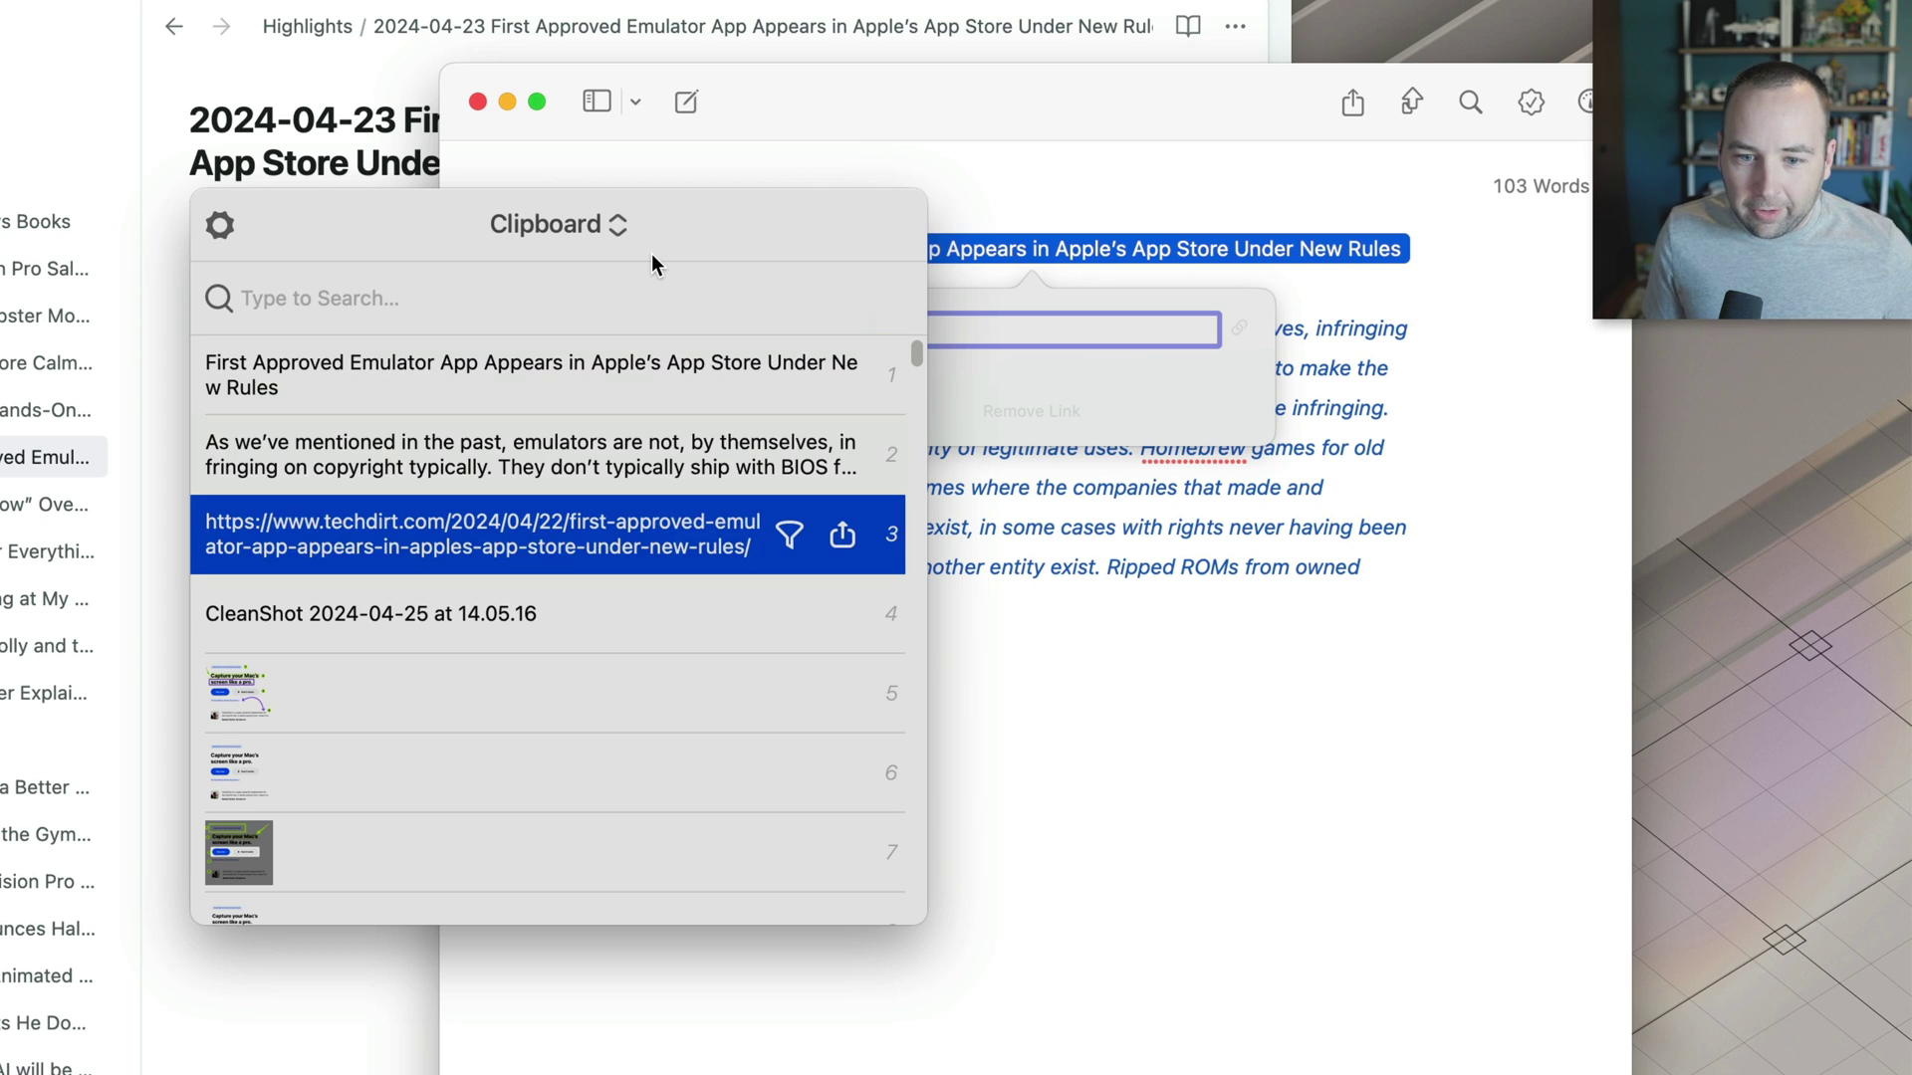
{"action": "key", "text": "Return"}
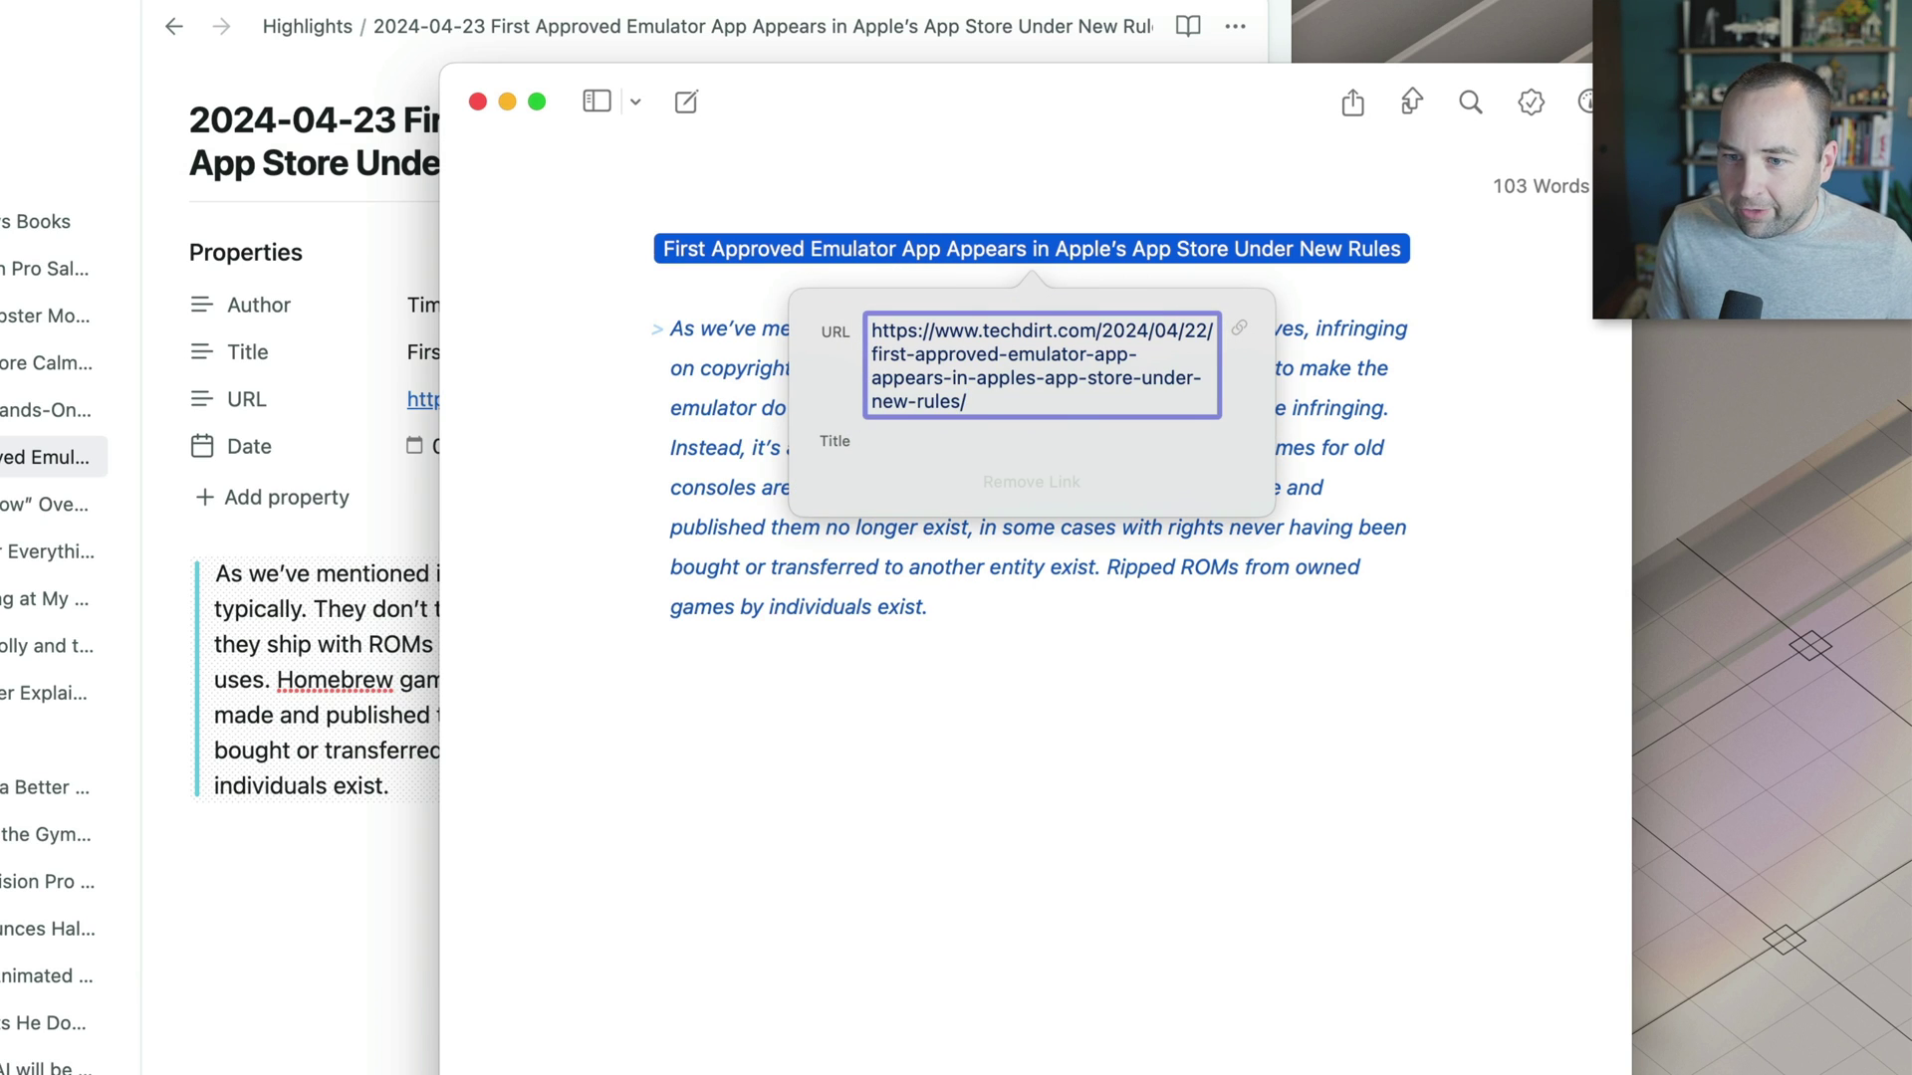
{"action": "key", "text": "Return"}
{"action": "left_click", "coordinate": [838, 283]}
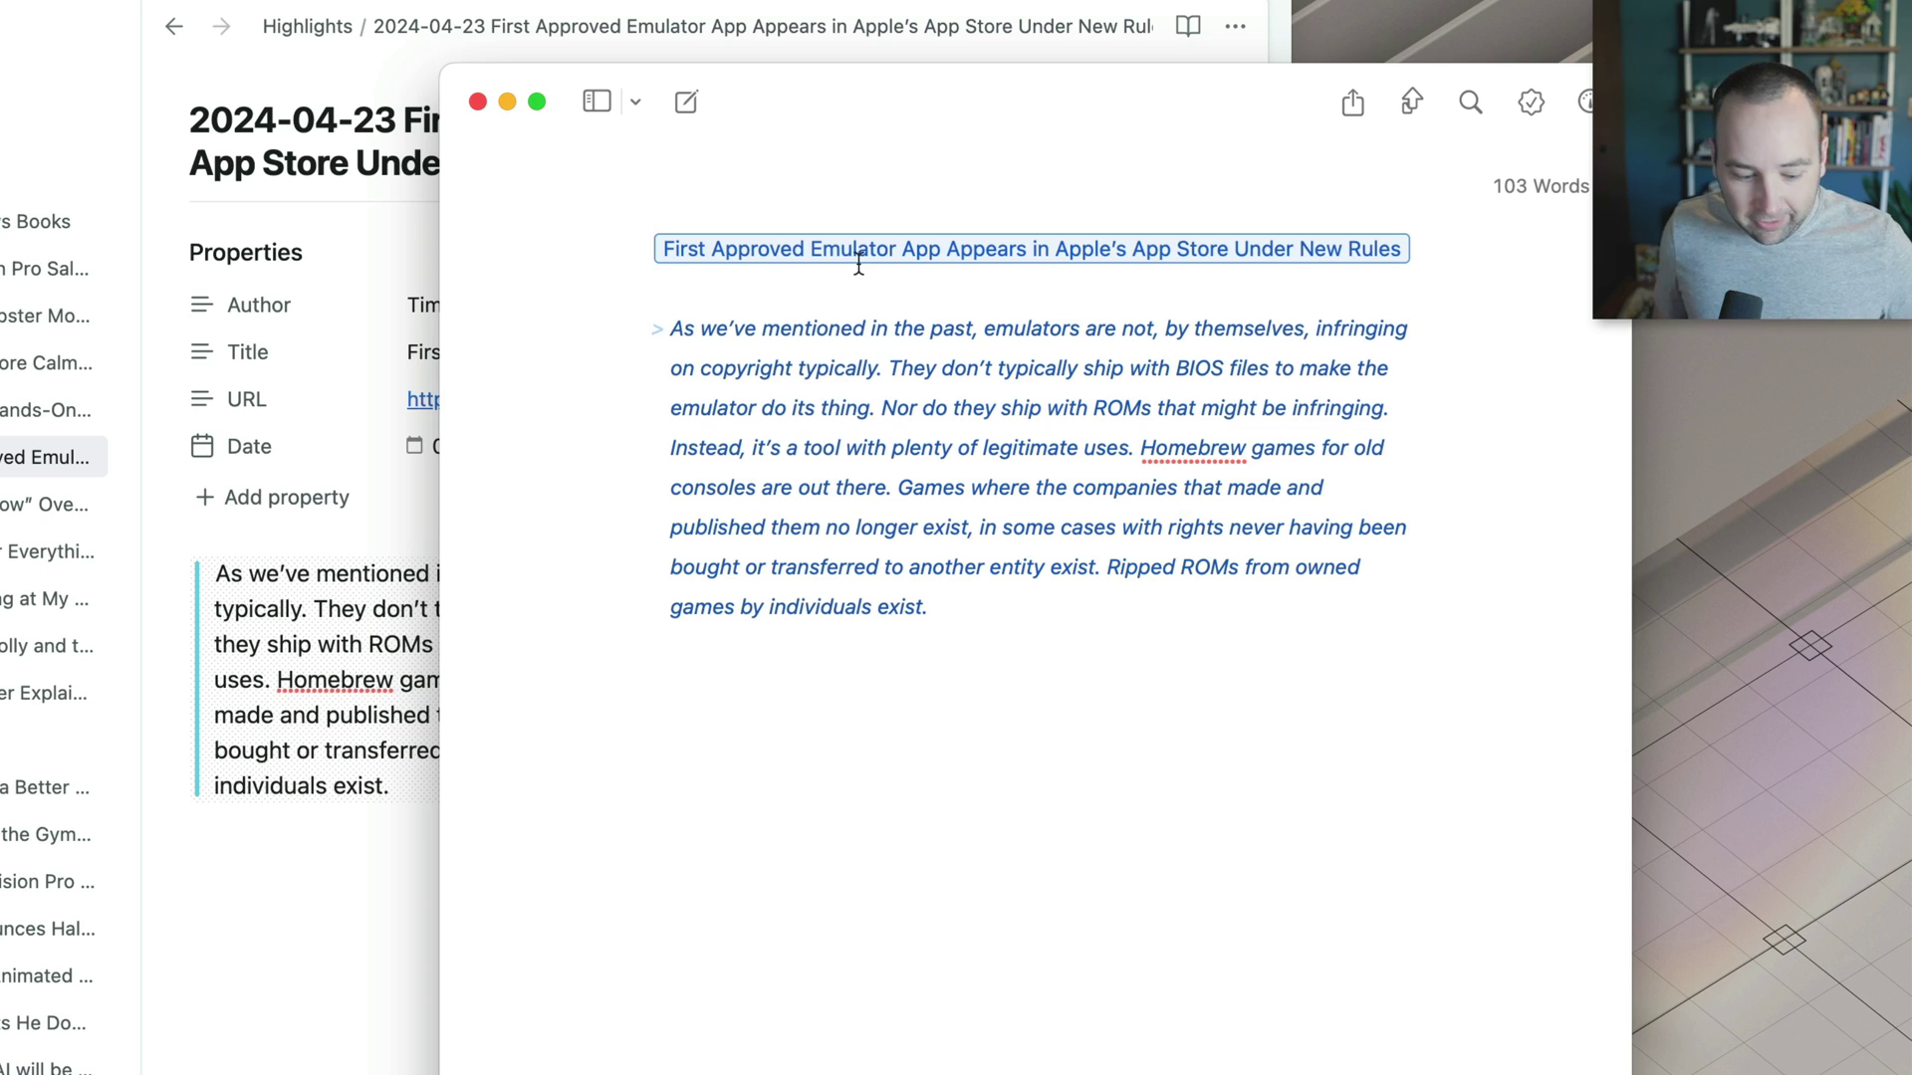
Paste the annotated CleanShot screenshot from clipboard history onto a new line after 'exist.'.
{"action": "key", "text": "super+shift+v"}
{"action": "key", "text": "Down"}
{"action": "key", "text": "Down"}
{"action": "key", "text": "Down"}
{"action": "key", "text": "Down"}
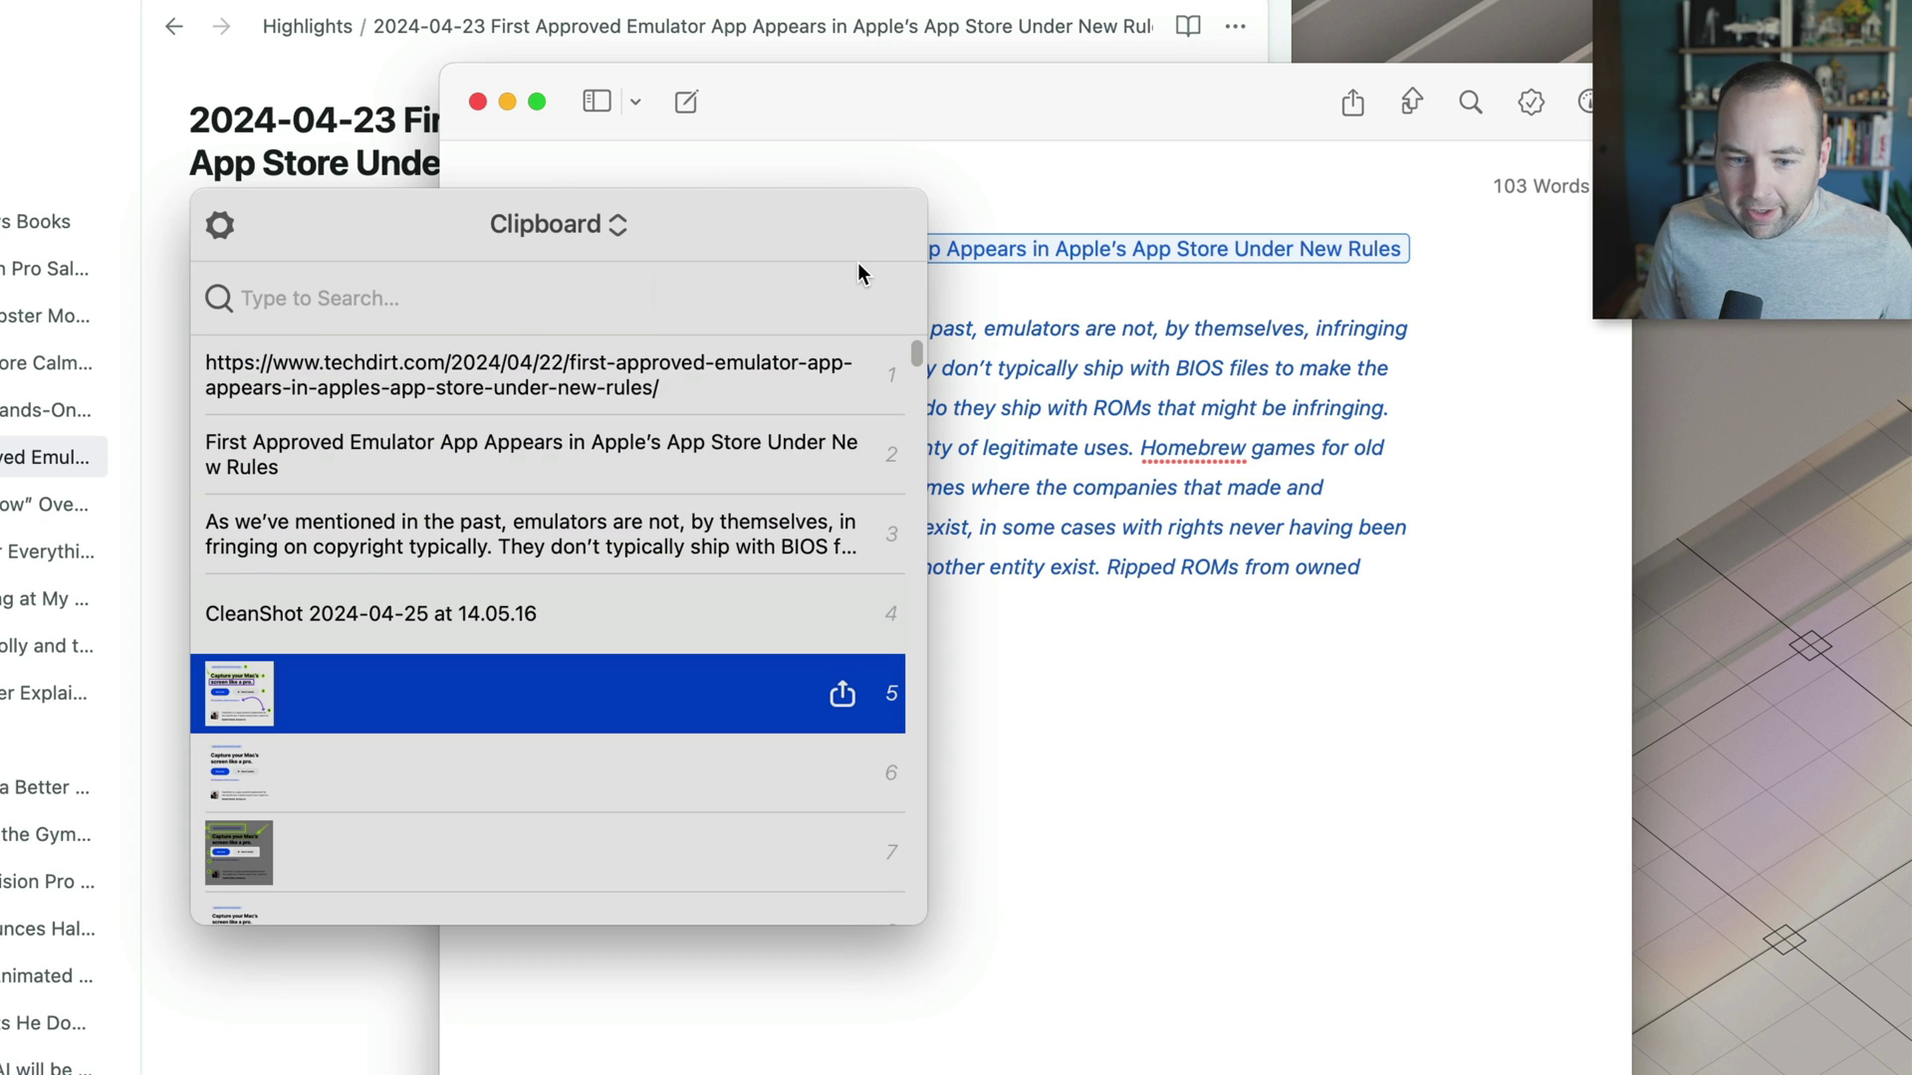
{"action": "key", "text": "Escape"}
{"action": "left_click", "coordinate": [1199, 760]}
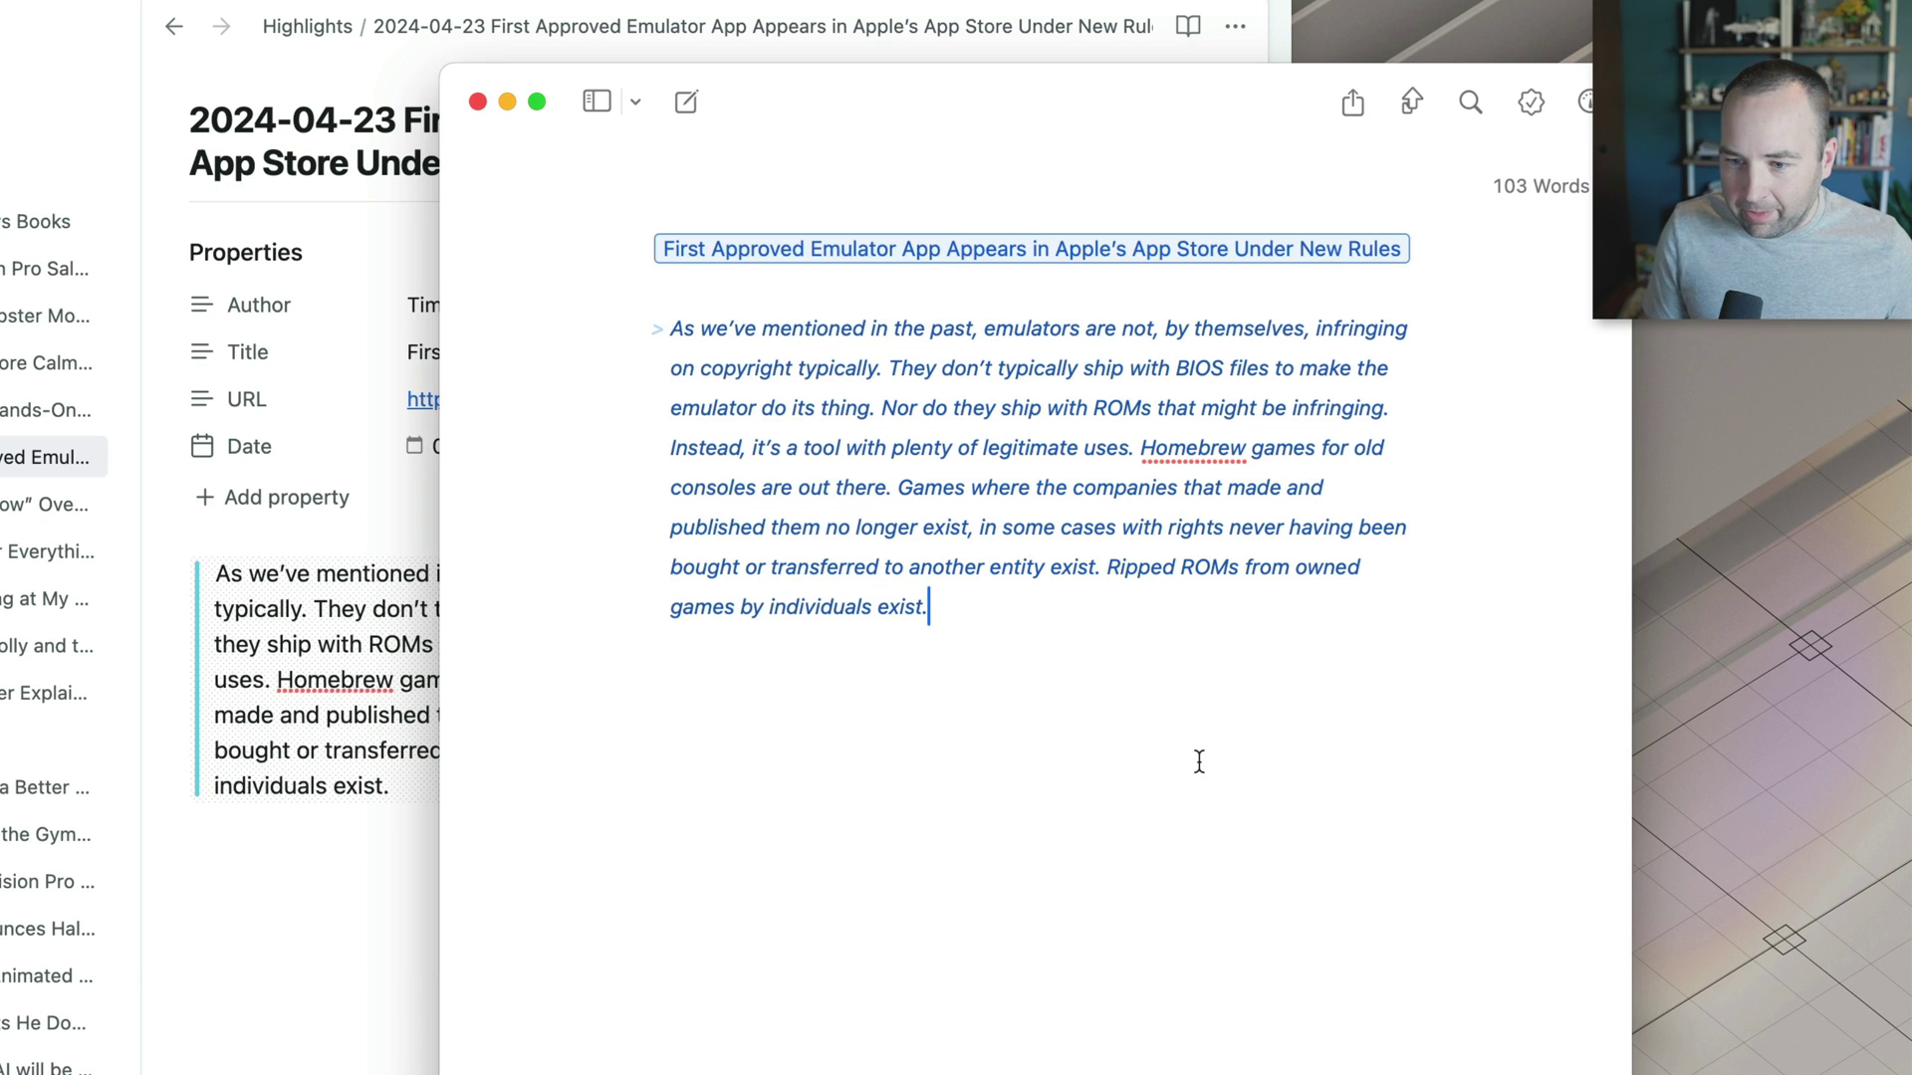
{"action": "key", "text": "Return"}
{"action": "key", "text": "super+shift+space"}
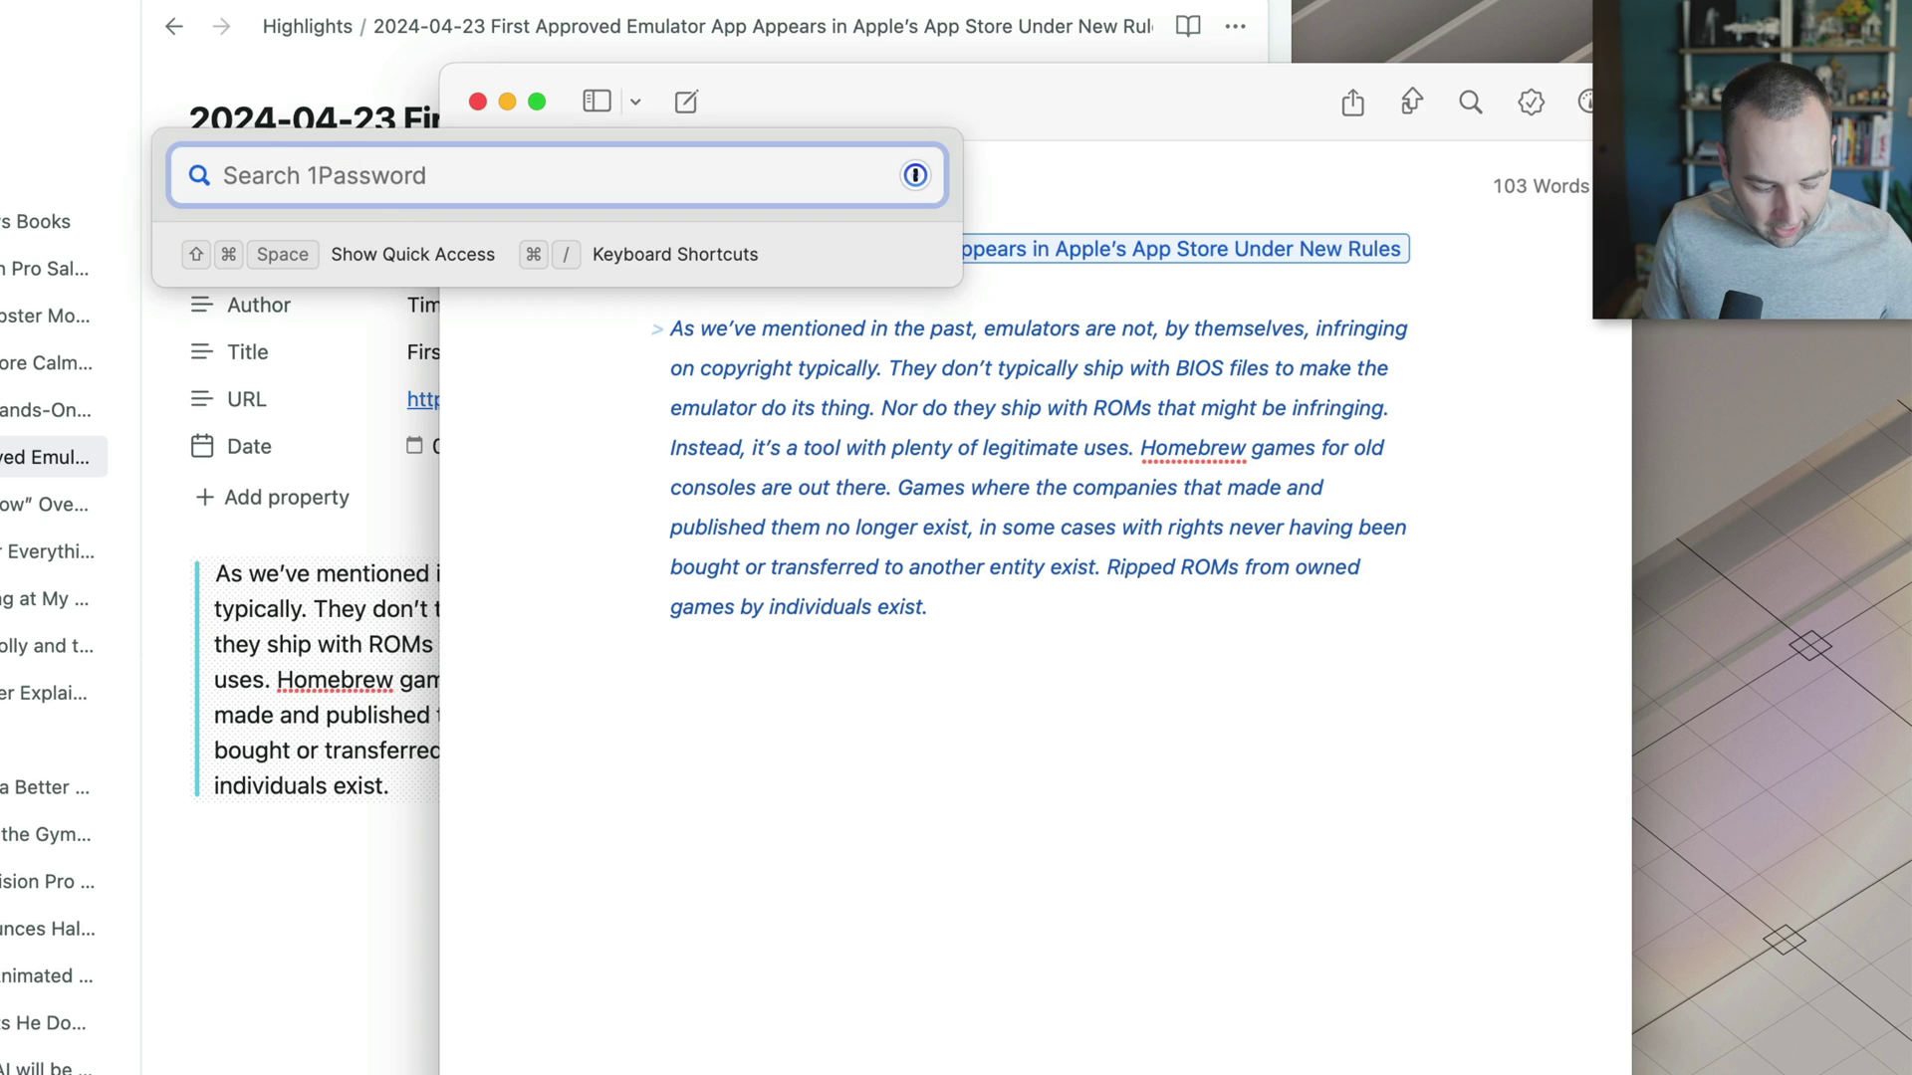
{"action": "key", "text": "Escape"}
{"action": "key", "text": "super+shift+v"}
{"action": "key", "text": "Down"}
{"action": "key", "text": "Down"}
{"action": "key", "text": "Down"}
{"action": "key", "text": "Down"}
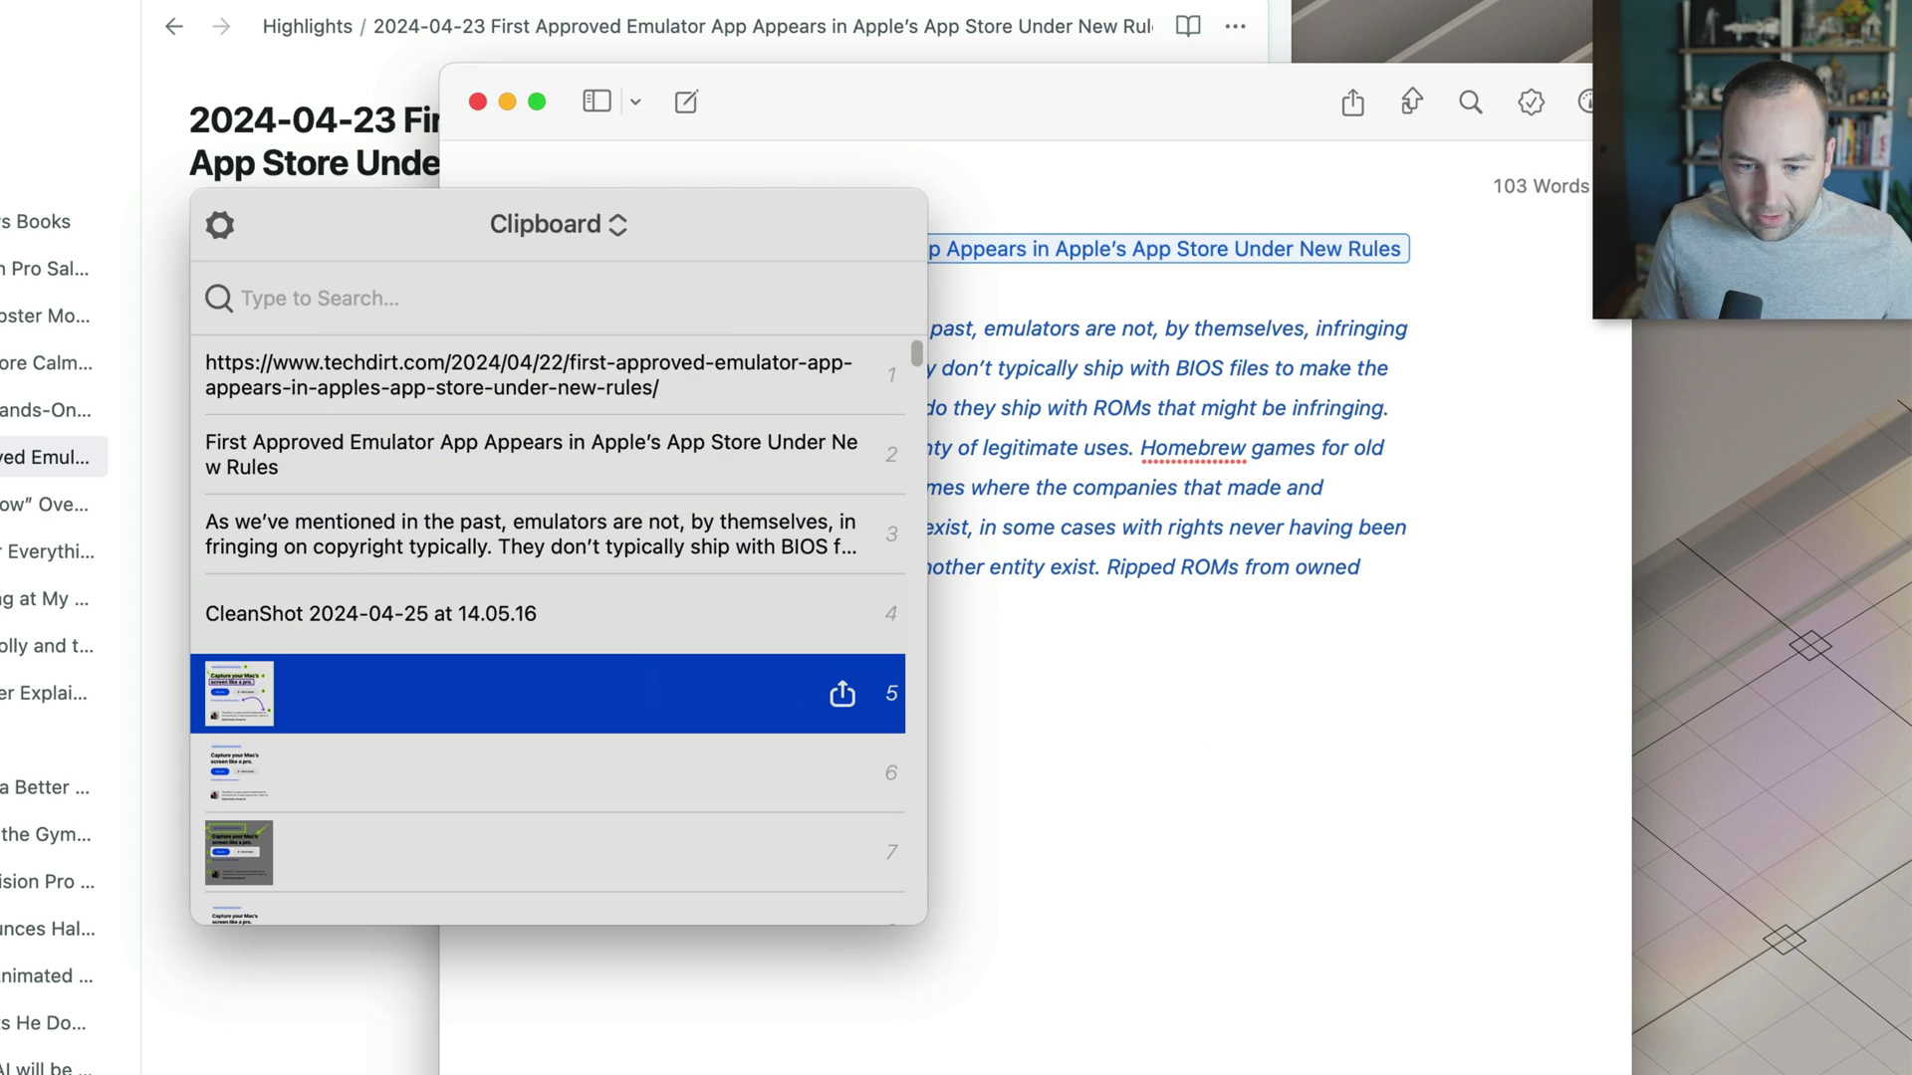
{"action": "key", "text": "Return"}
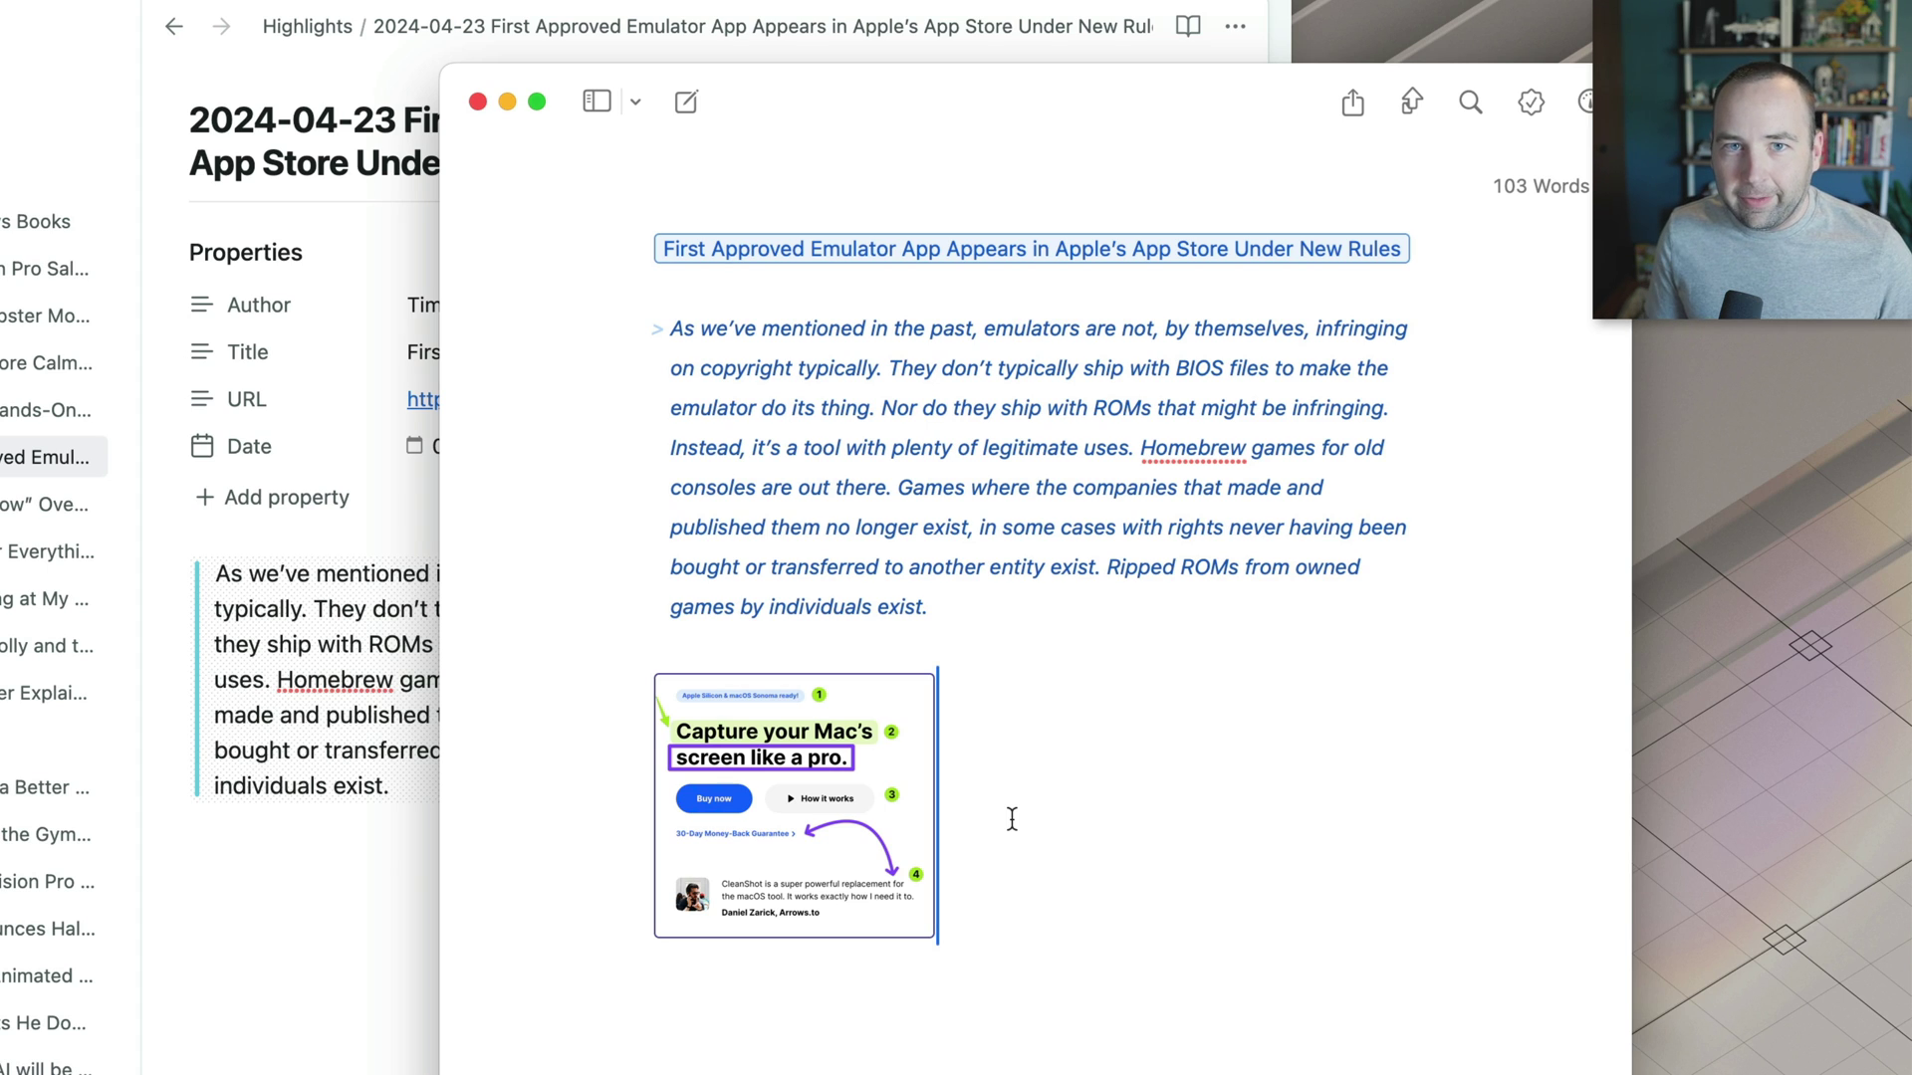
Insert 😂 and 🎉 using :joy and :tada on a new empty line above the image.
{"action": "key", "text": "Up"}
{"action": "key", "text": "Return"}
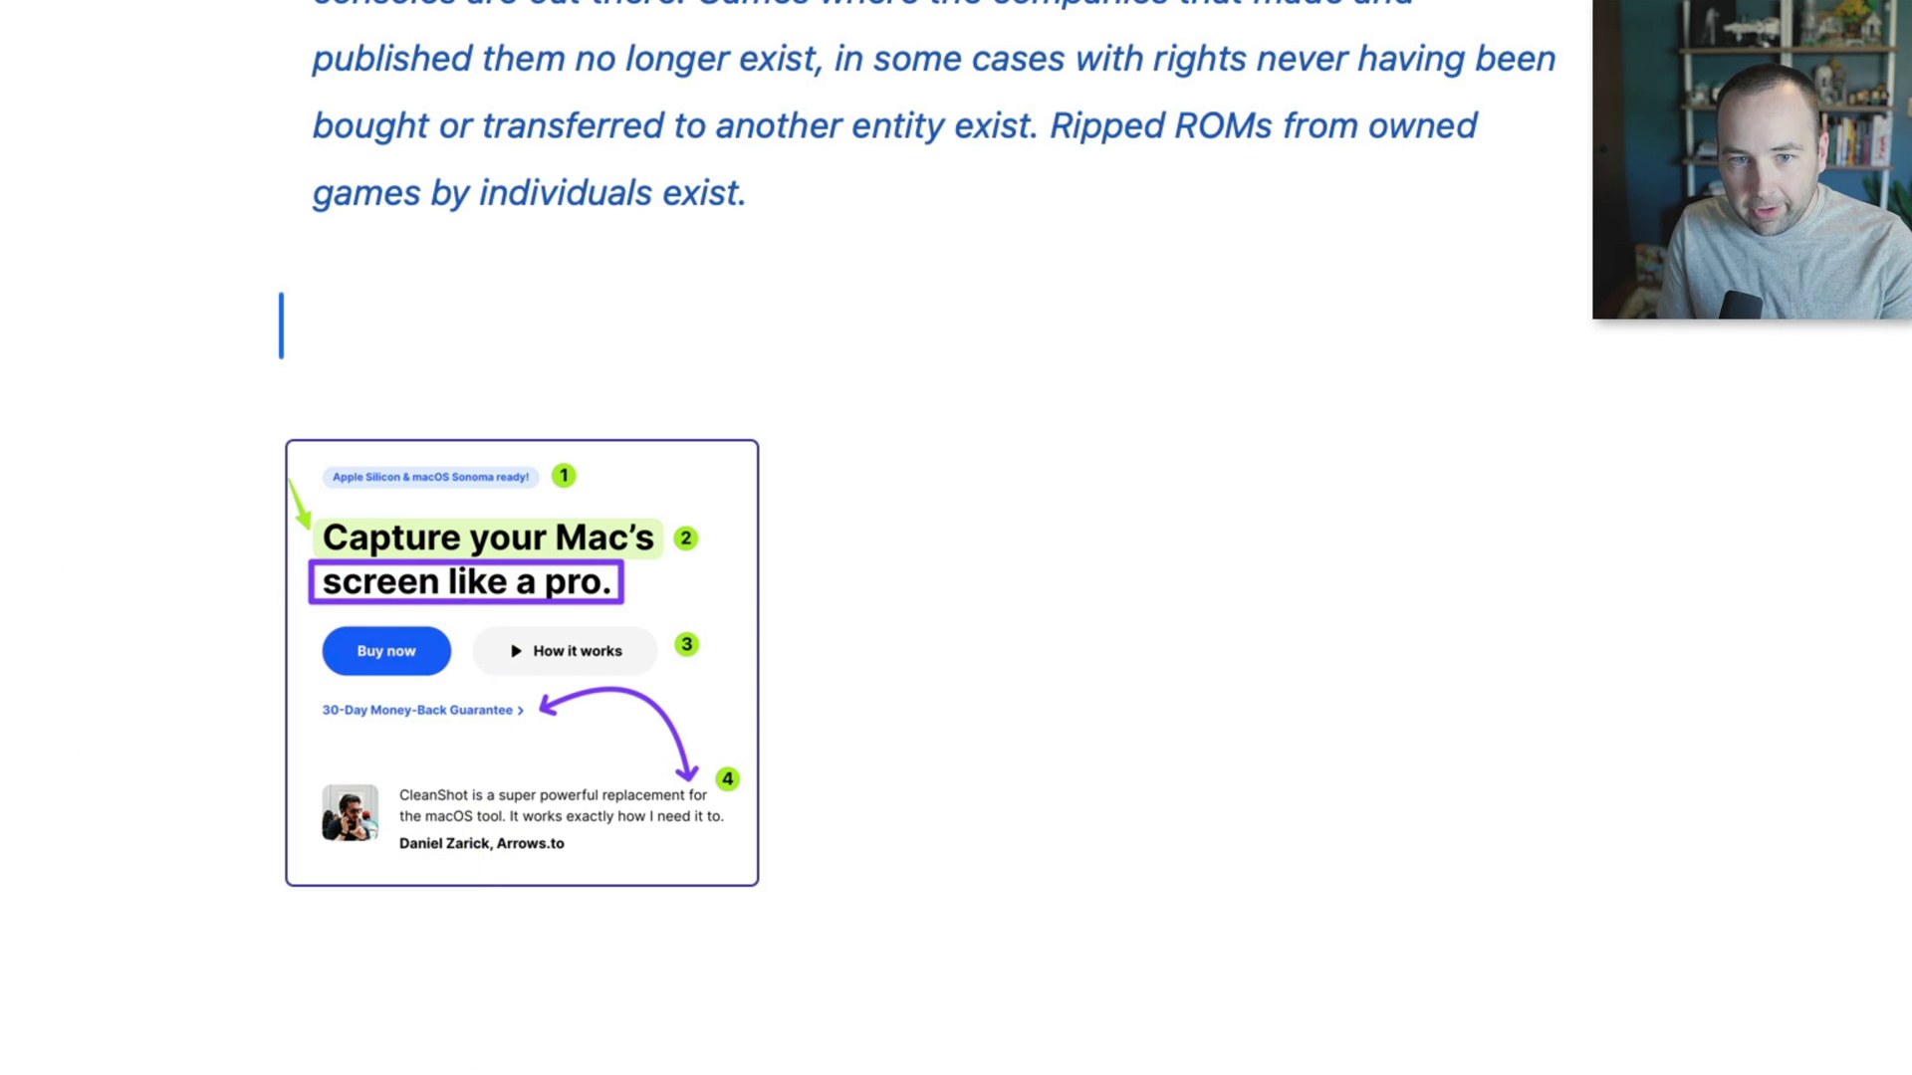
{"action": "type", "text": ":joy"}
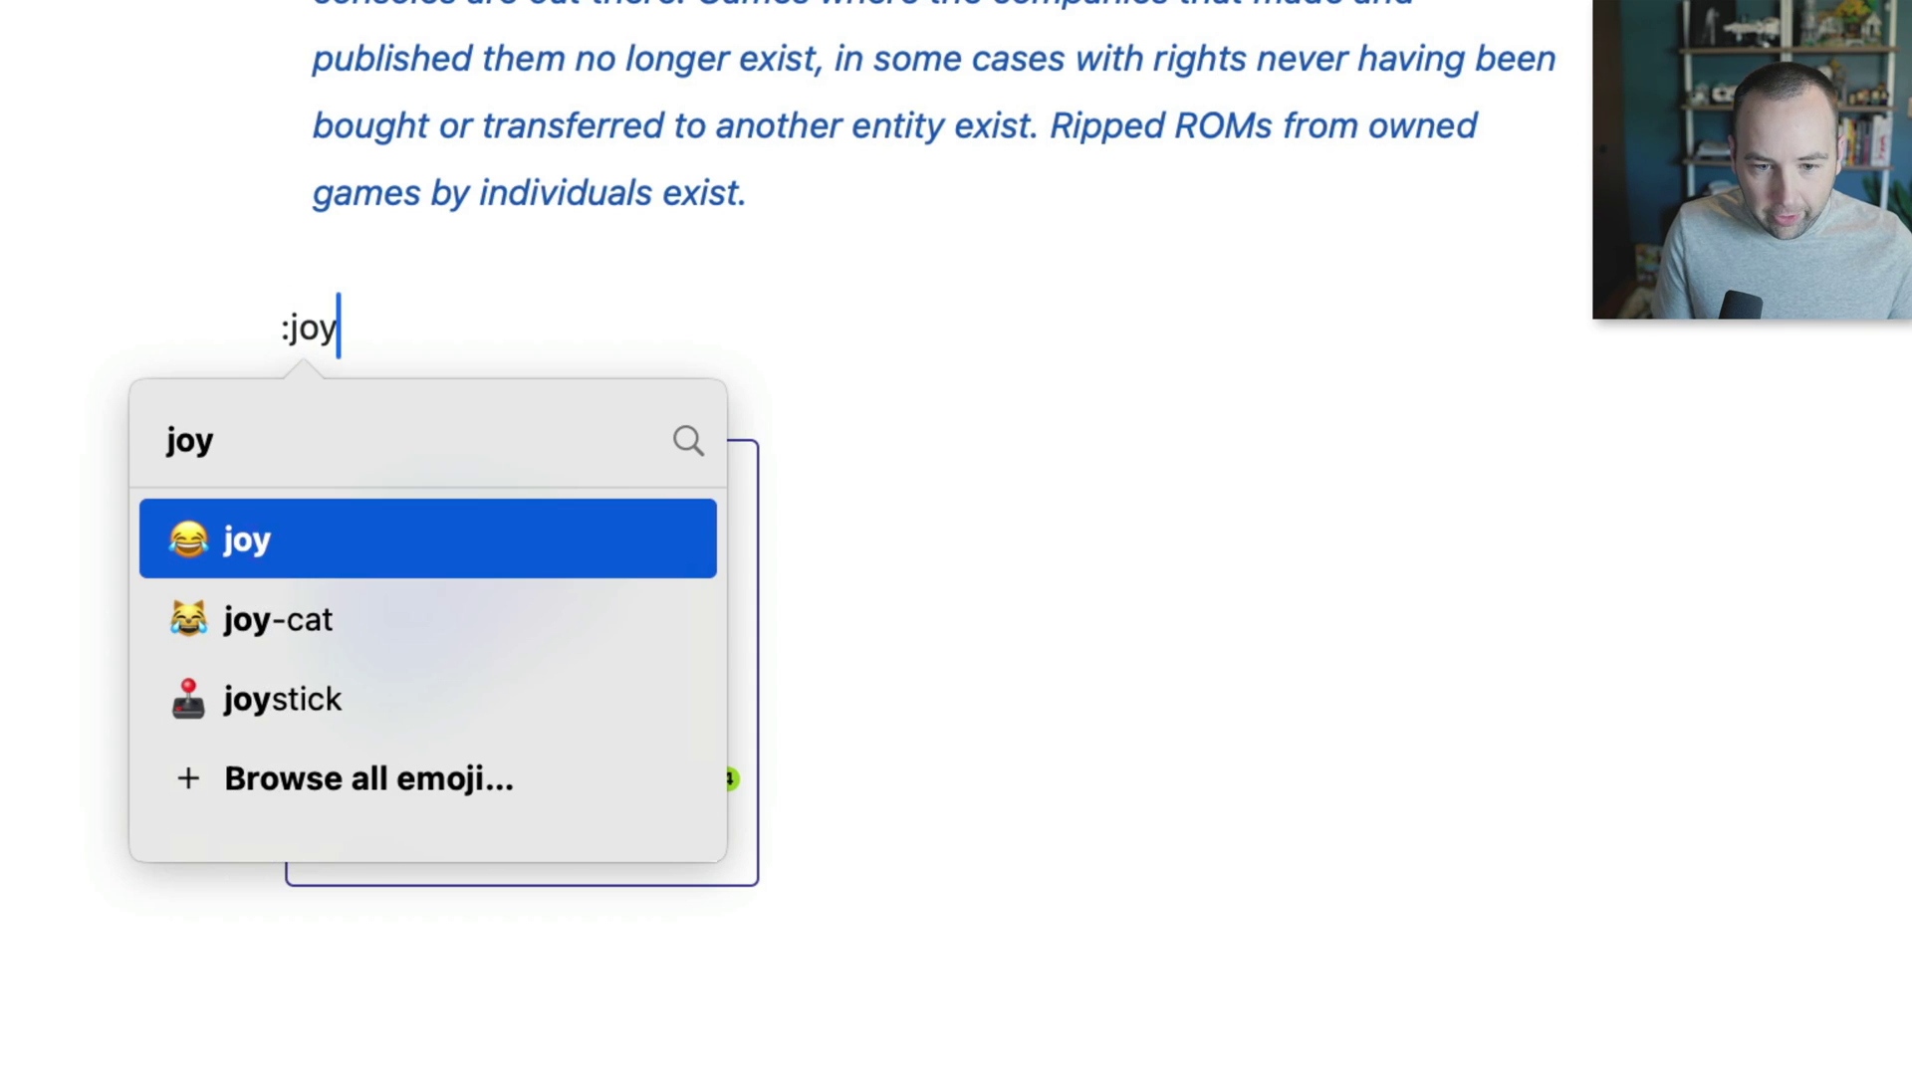
{"action": "key", "text": "Return"}
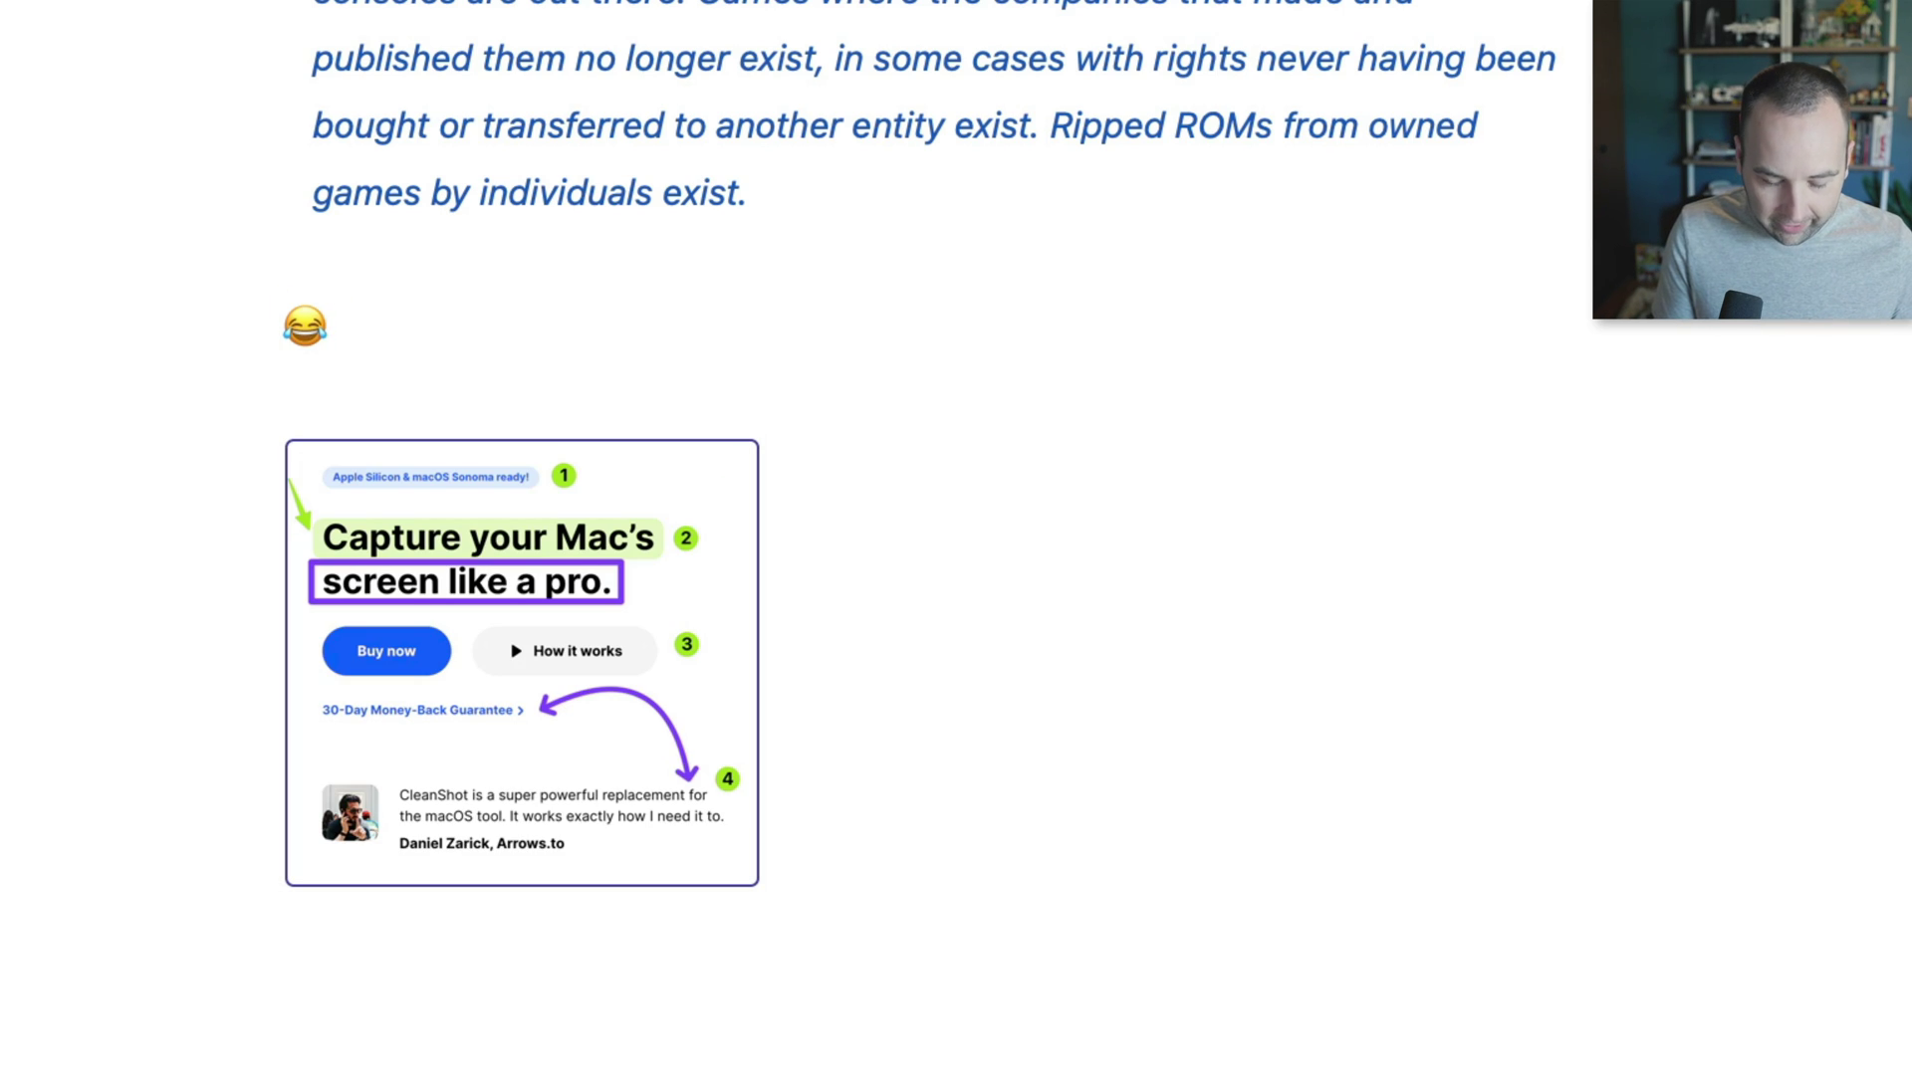
{"action": "type", "text": ":tada"}
{"action": "key", "text": "Return"}
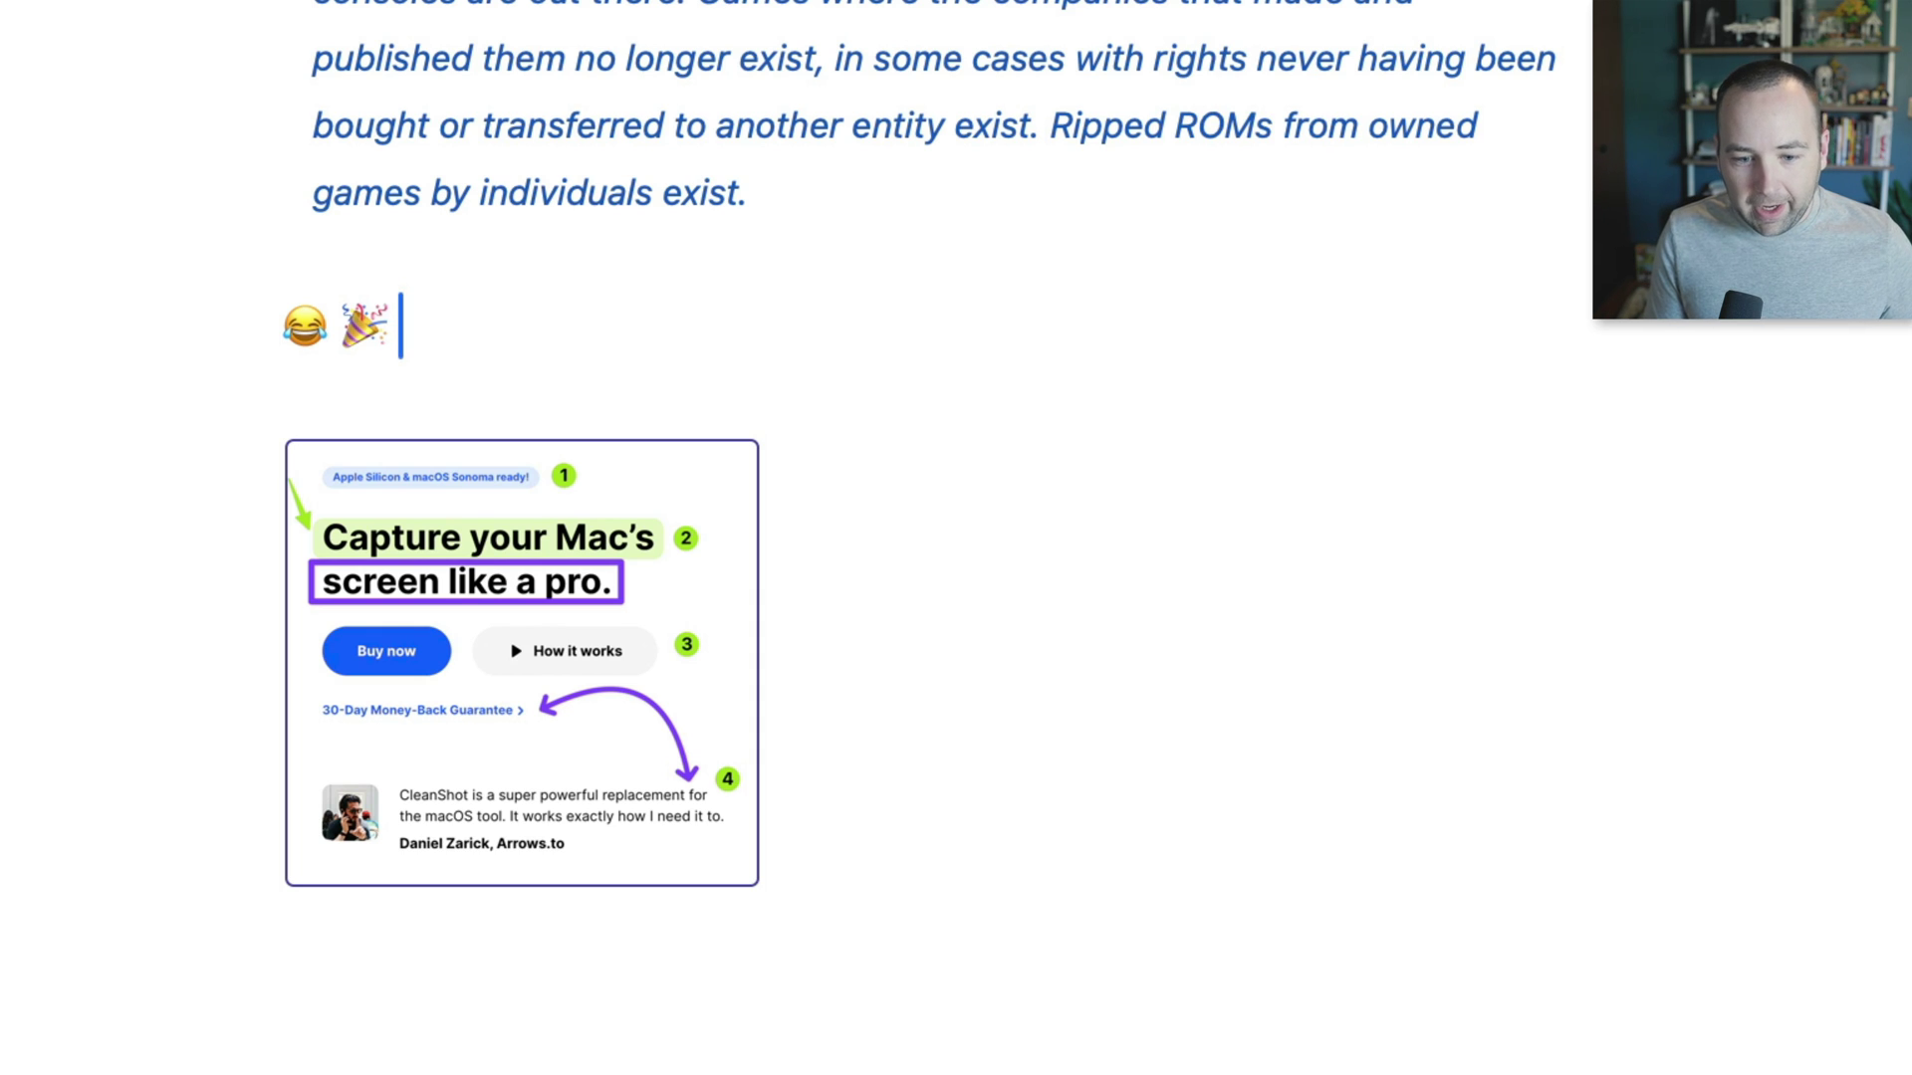
{"action": "key", "text": "ctrl+super+space"}
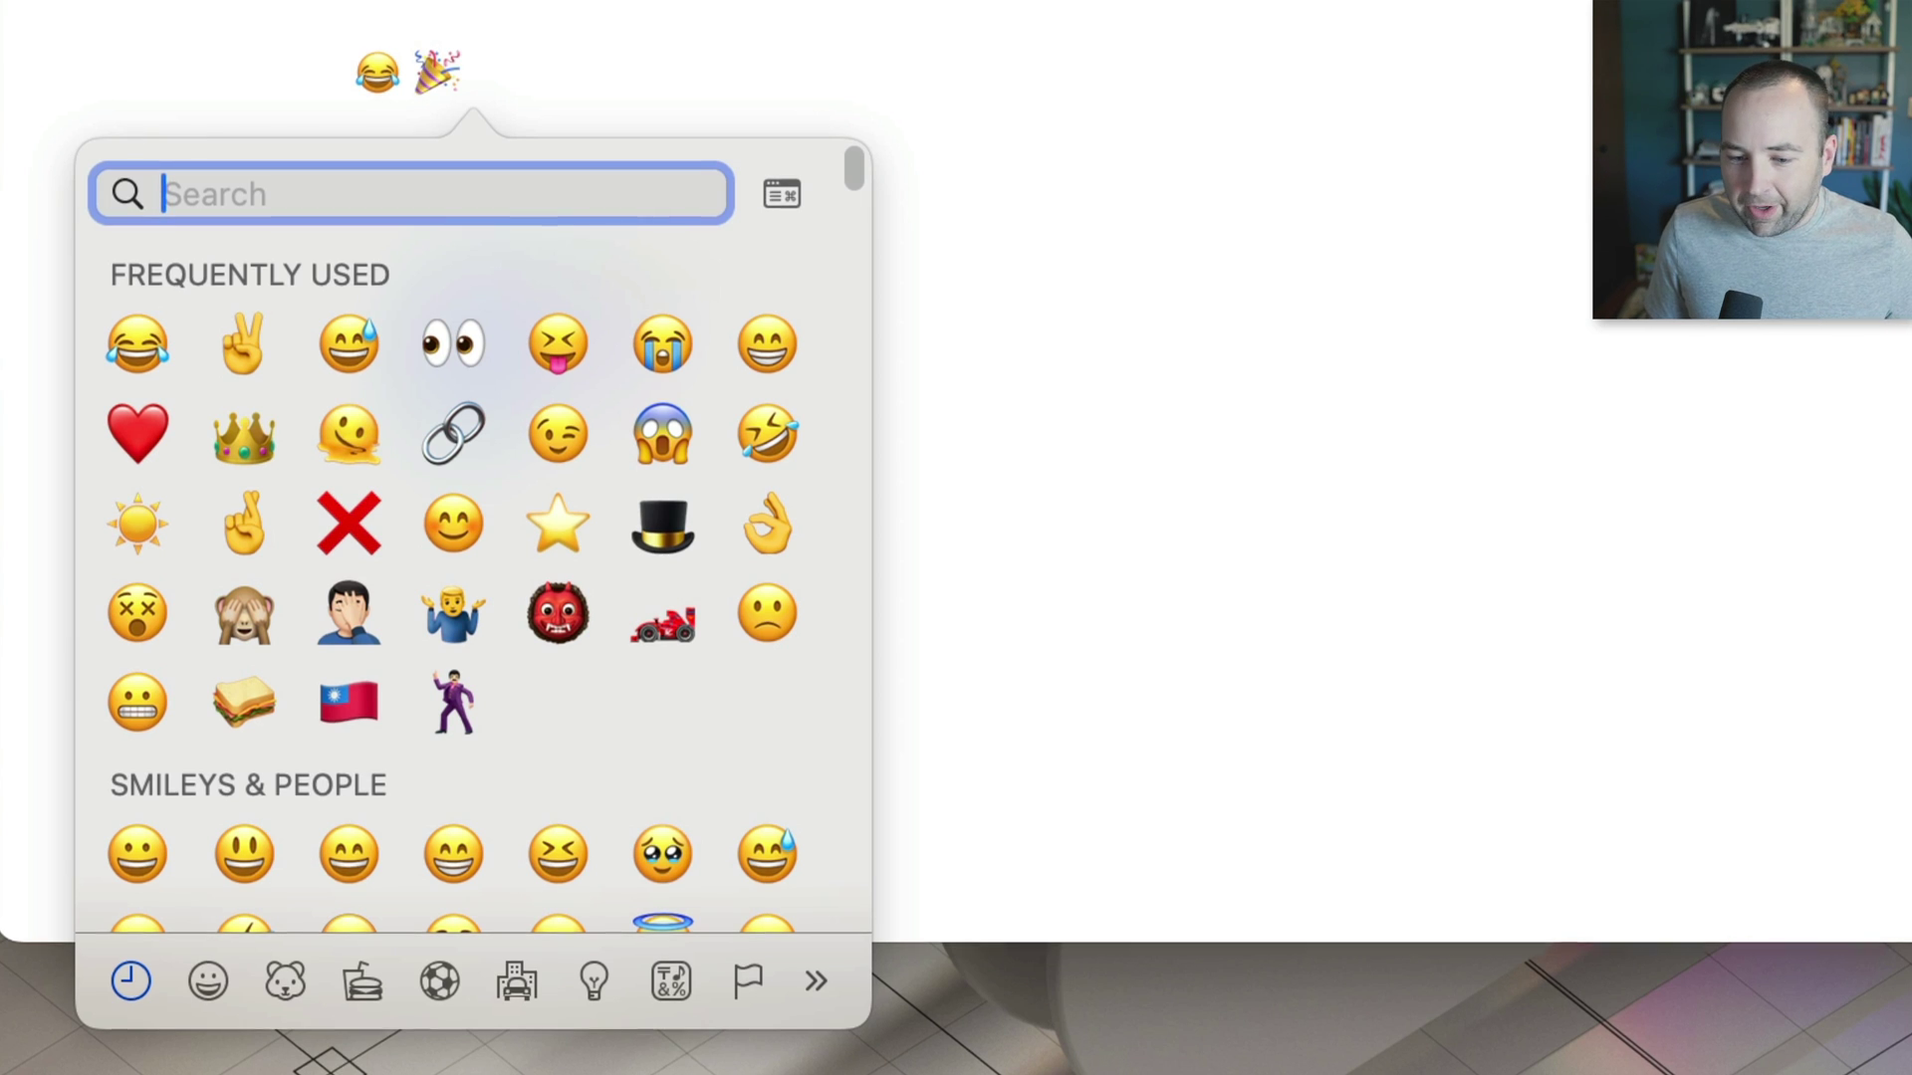
Insert a 🚀 rocket emoji after the 🎉 using the :rocket shortcode suggestion.
{"action": "key", "text": "Escape"}
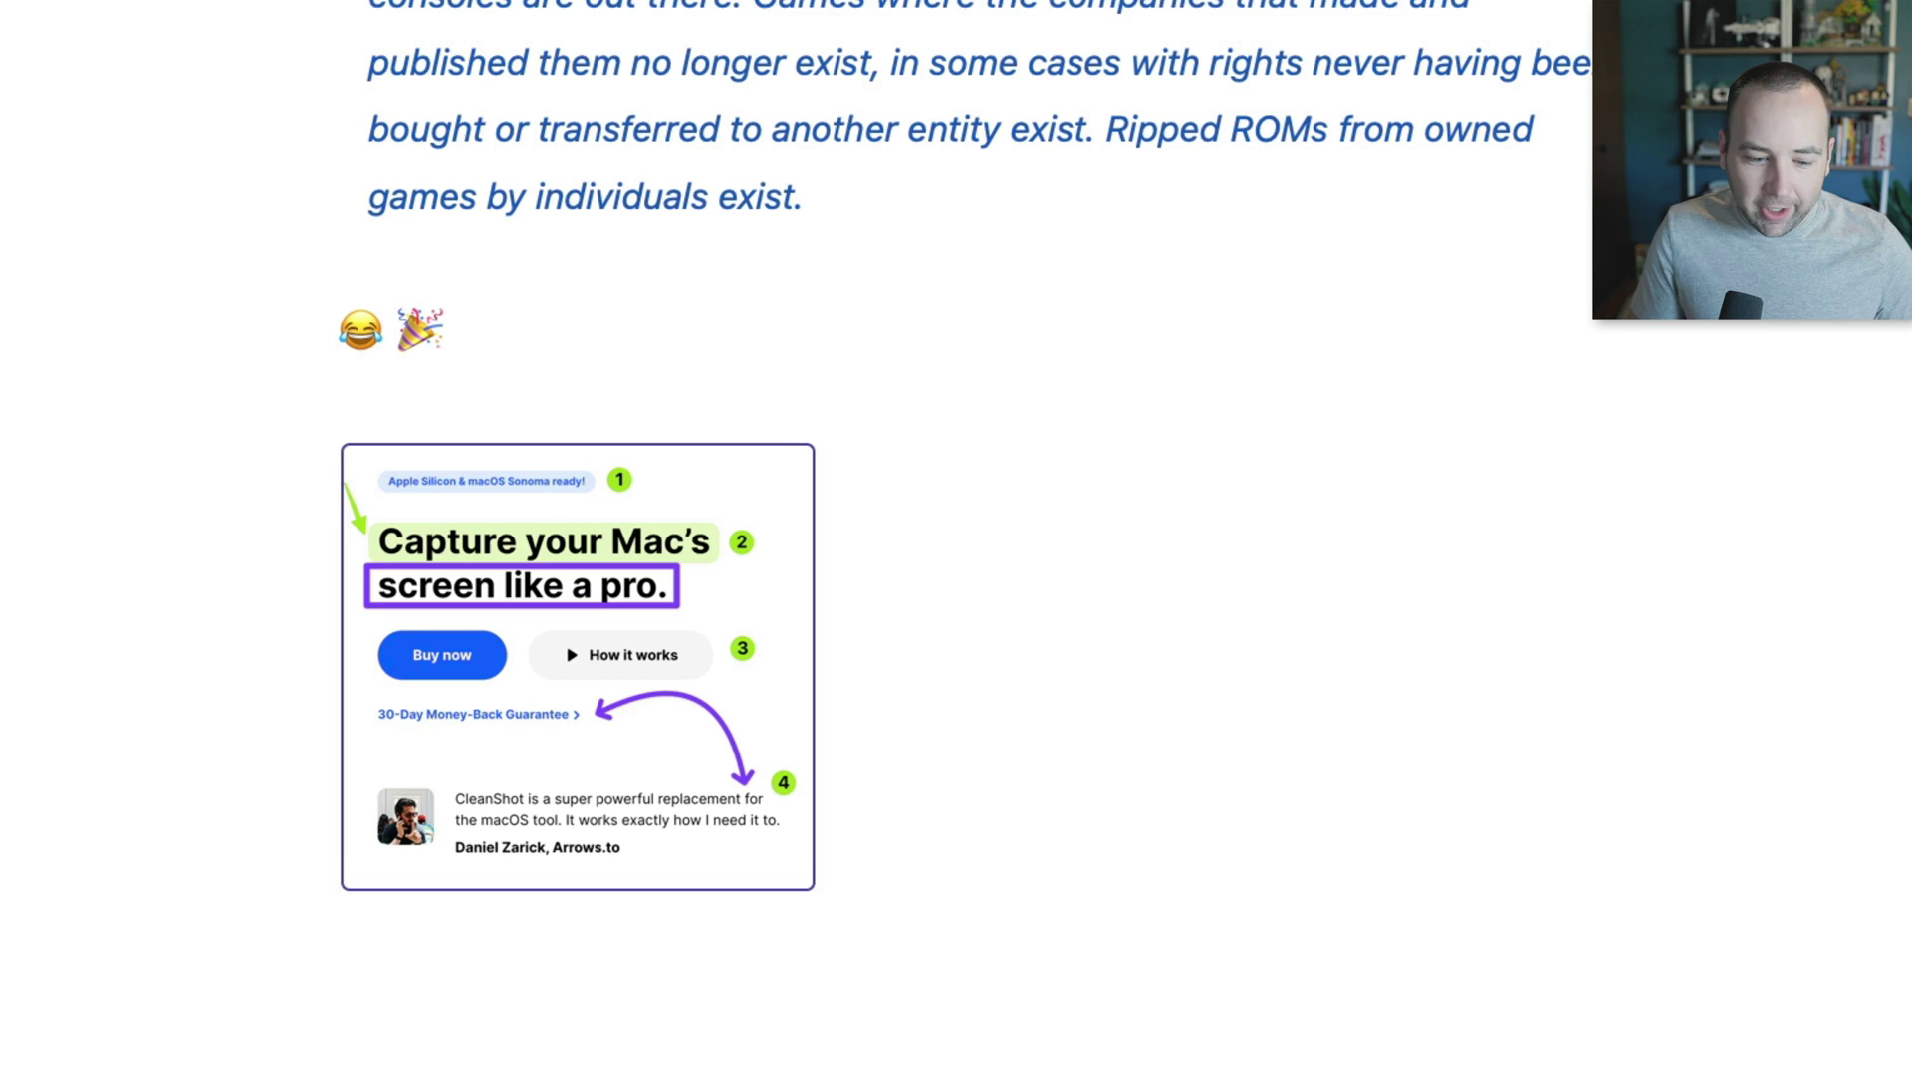
{"action": "type", "text": ":"}
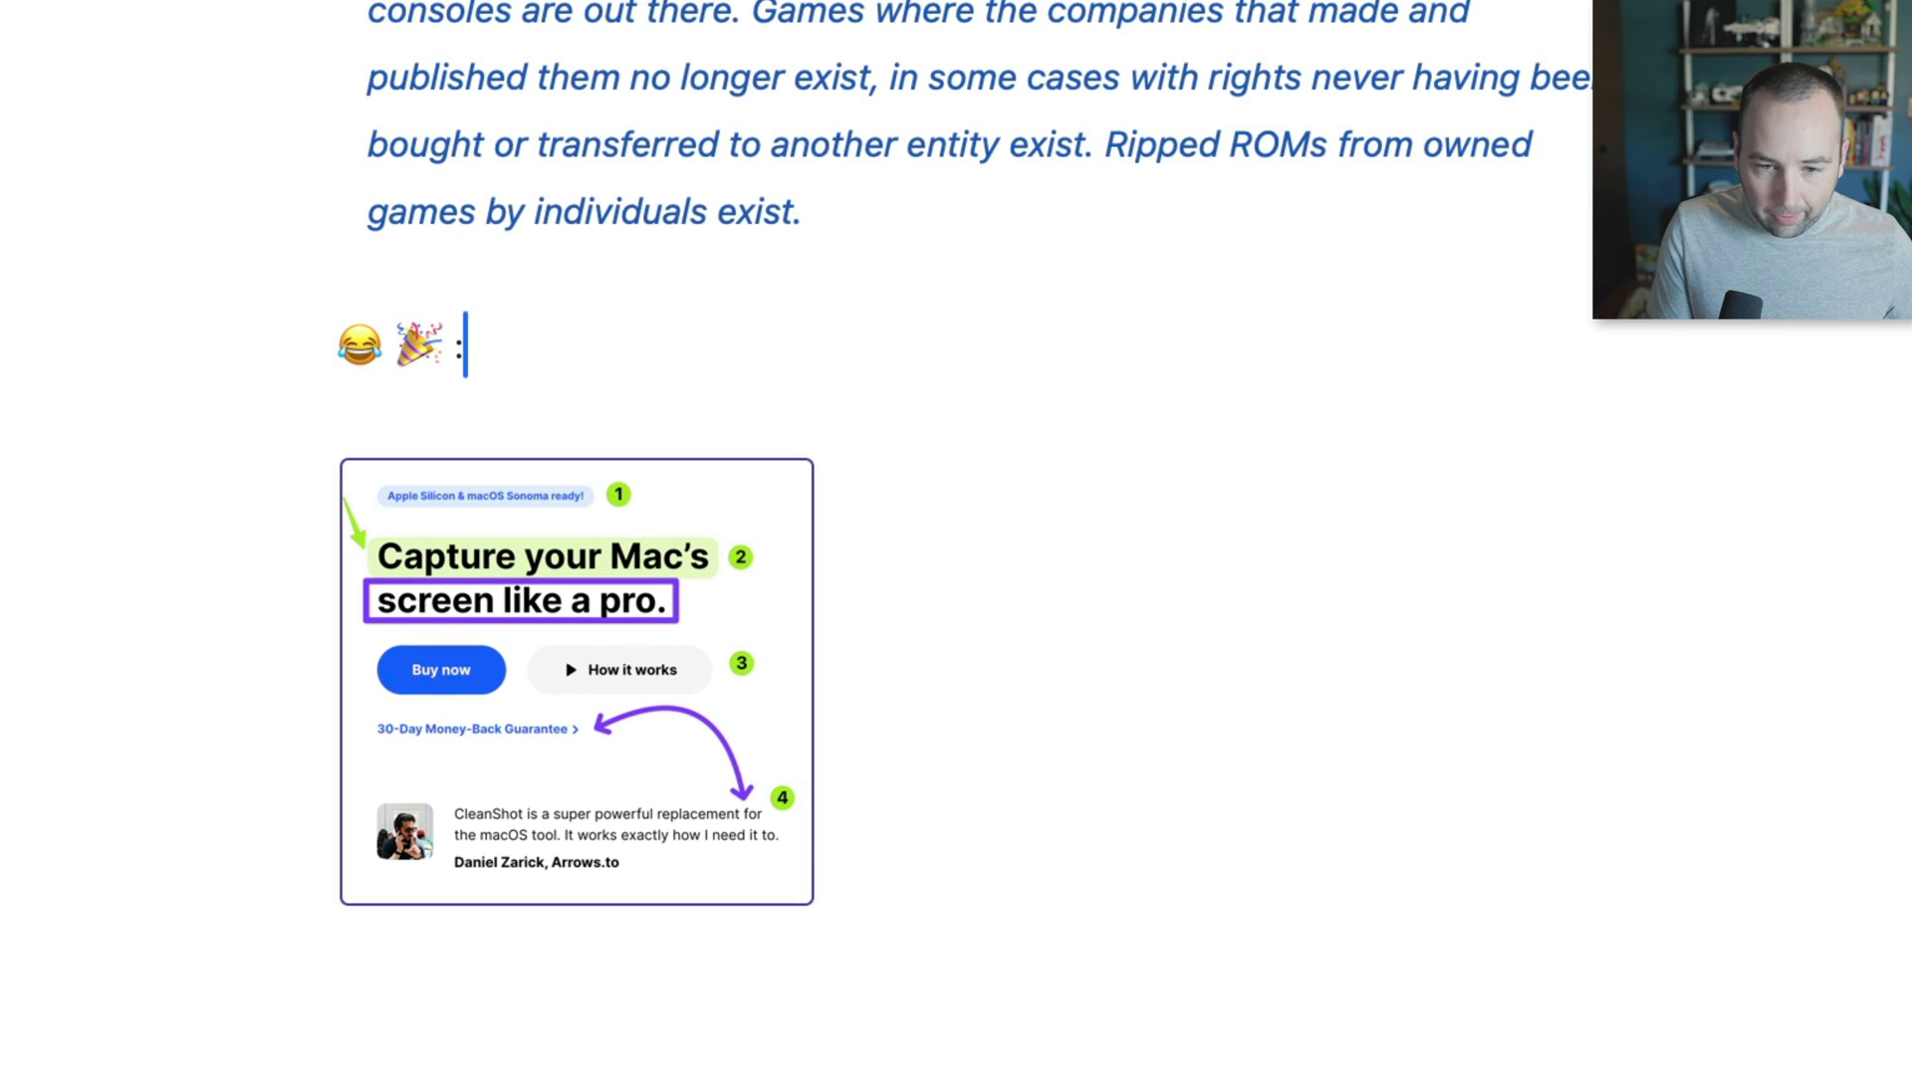
{"action": "type", "text": "rocket"}
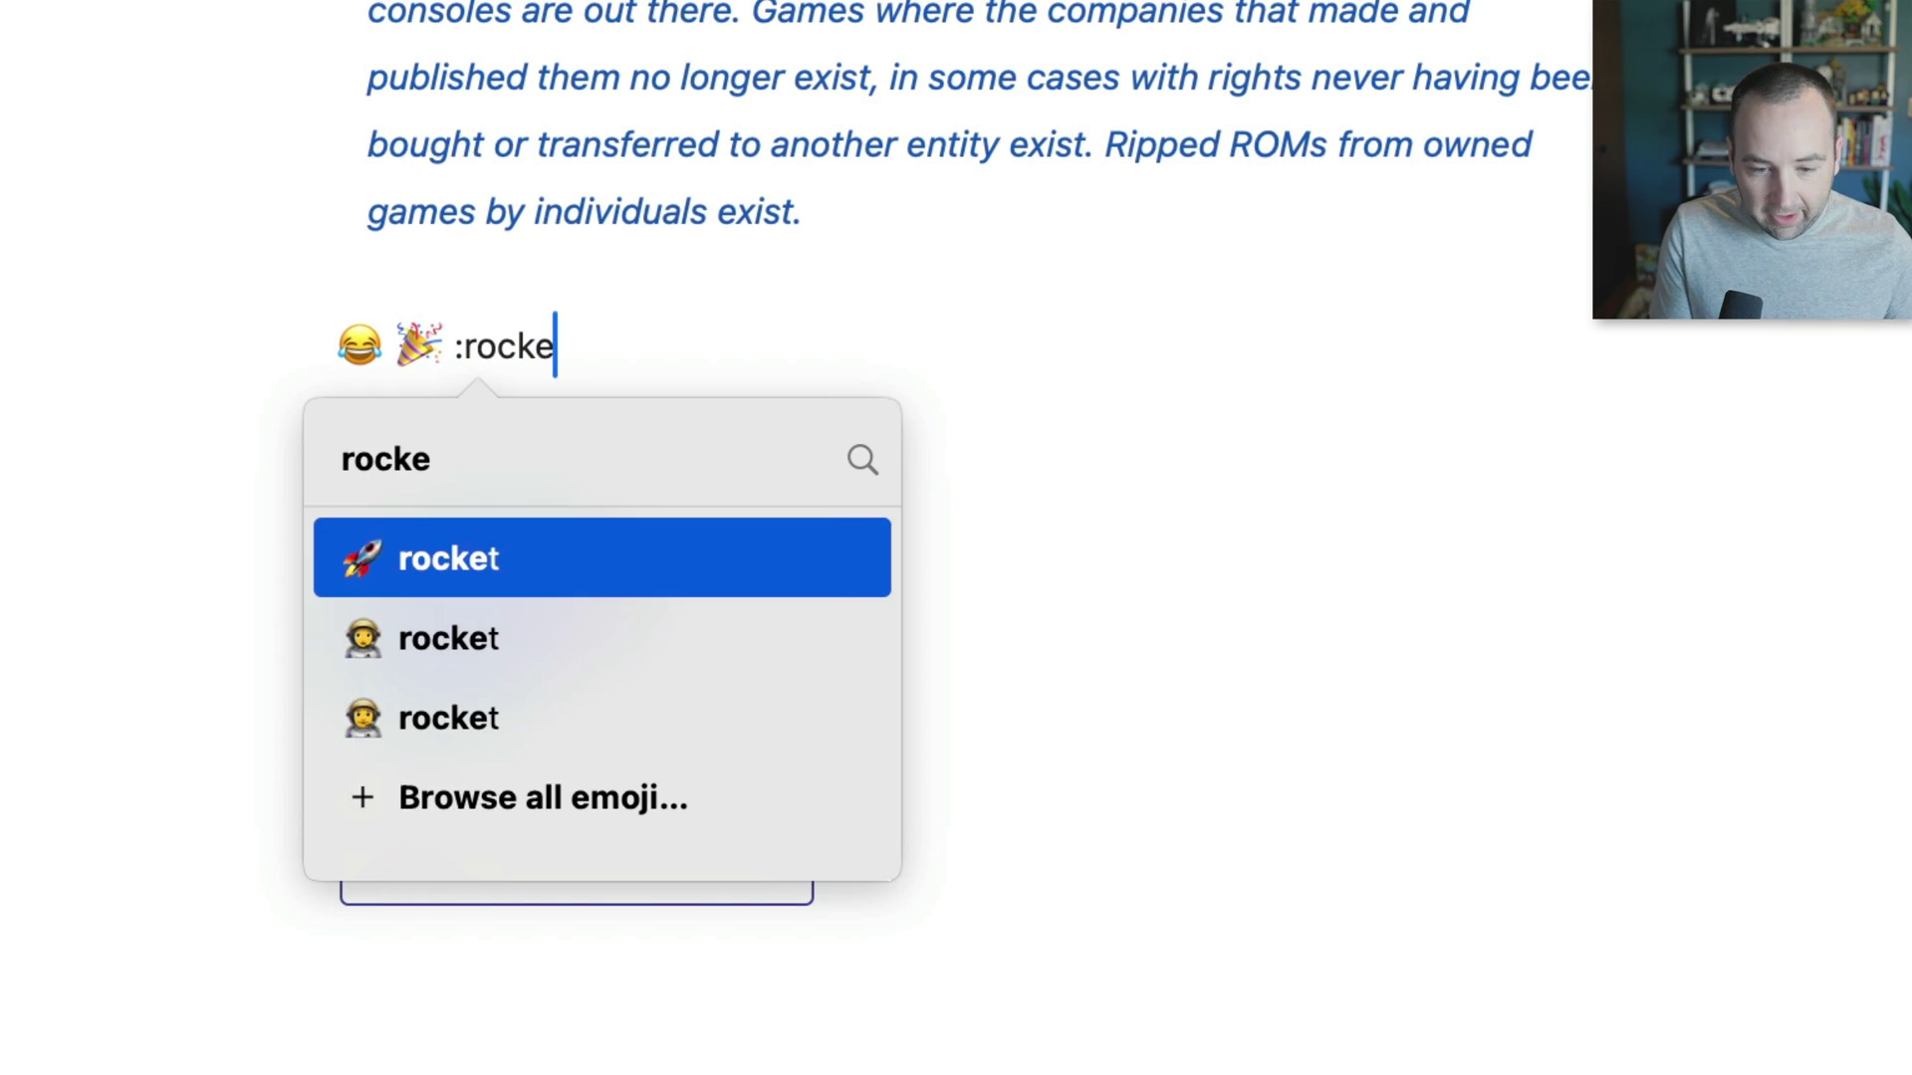
{"action": "key", "text": "Down"}
{"action": "key", "text": "Down"}
{"action": "key", "text": "Return"}
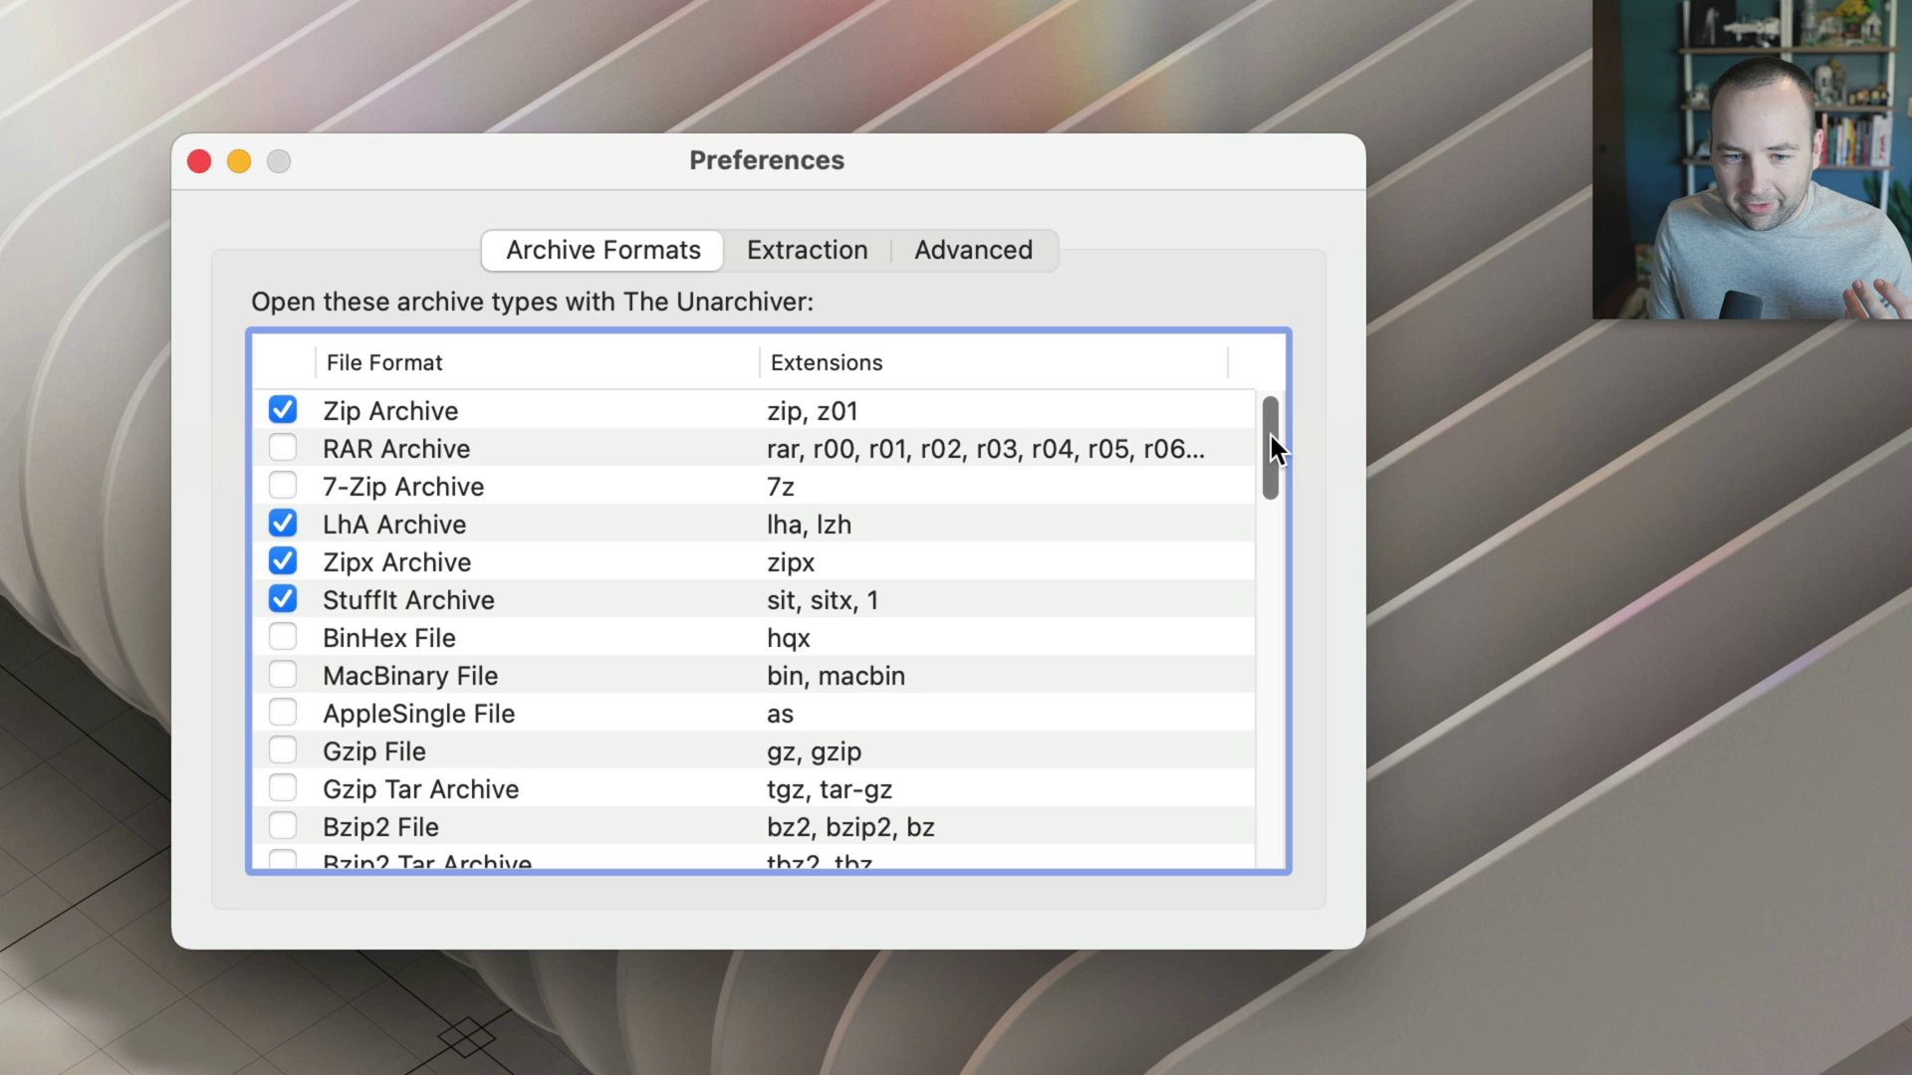
Check The Unarchiver's Archive Formats list, where Zip, LhA, Zipx and StuffIt are ticked.
{"action": "left_click_drag", "start_coordinate": [1271, 434], "coordinate": [1307, 360]}
{"action": "left_click", "coordinate": [814, 258]}
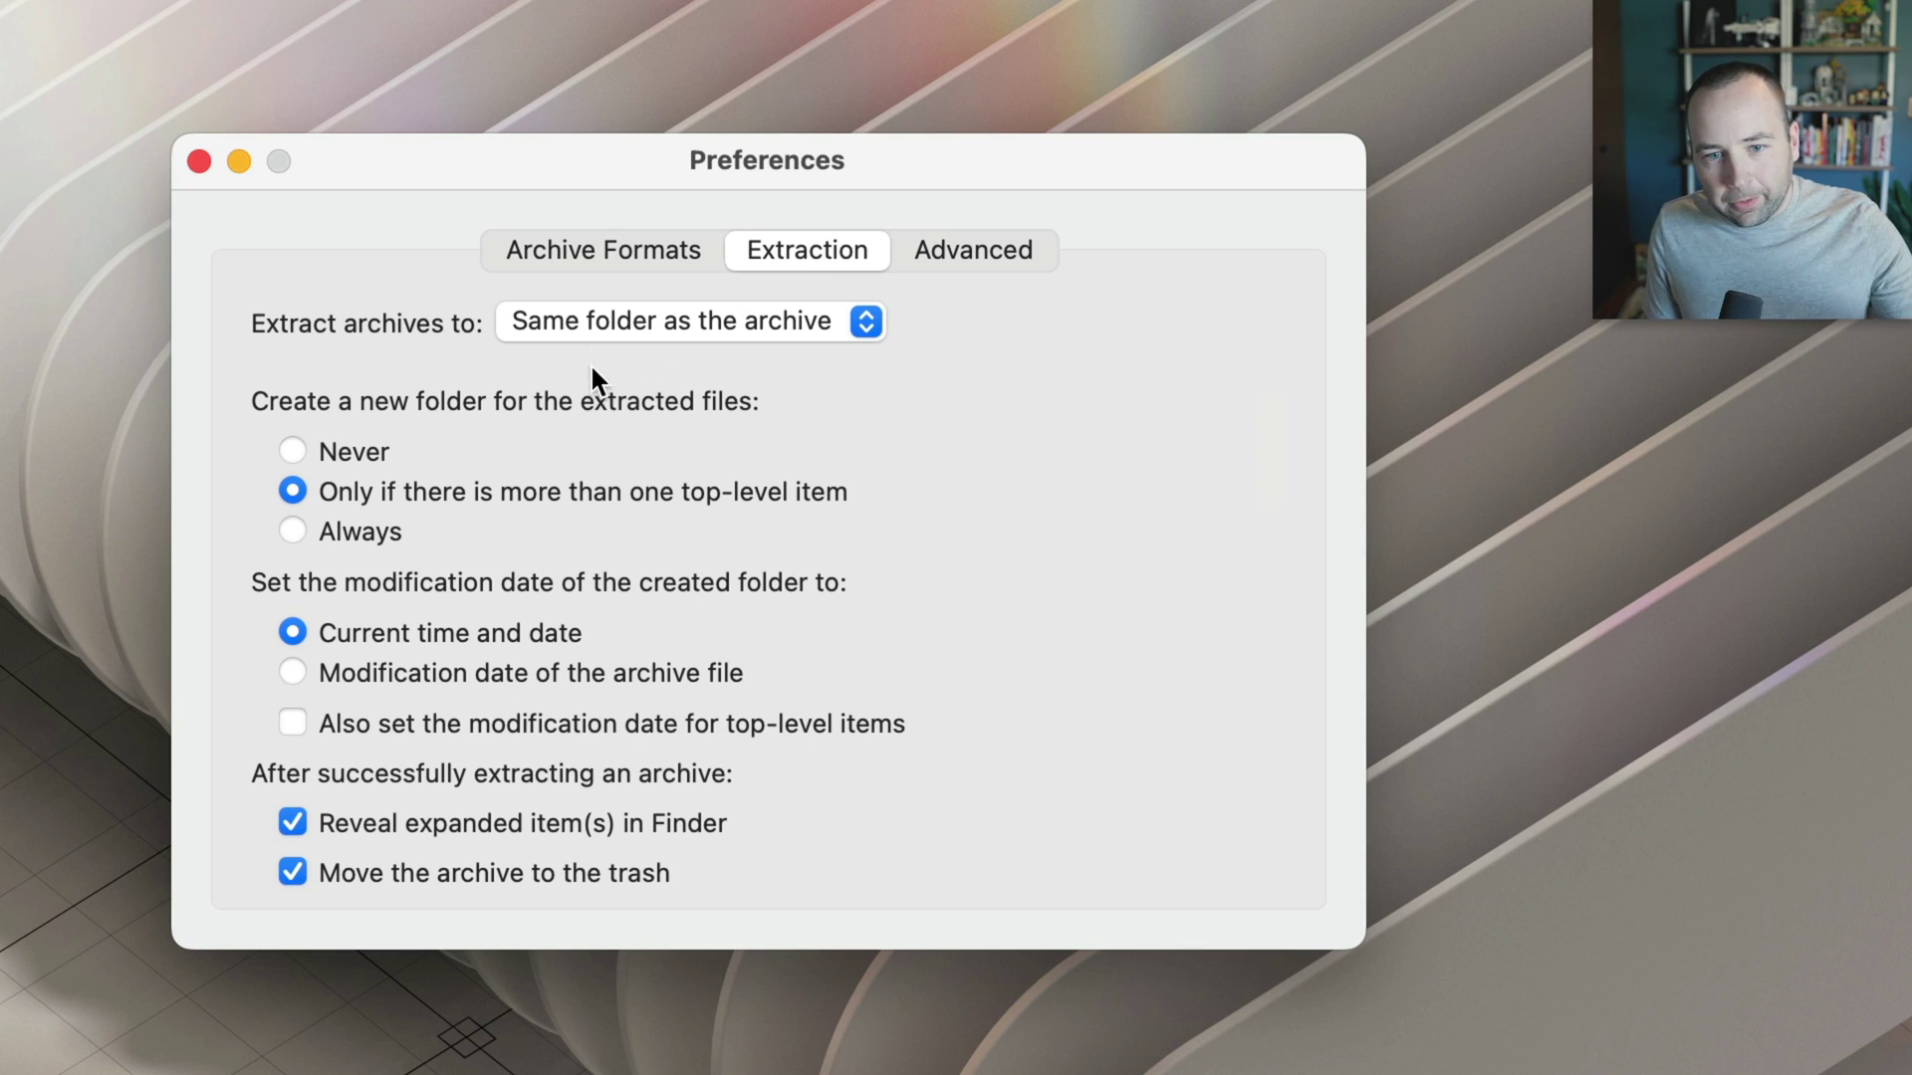
{"action": "left_click", "coordinate": [602, 257]}
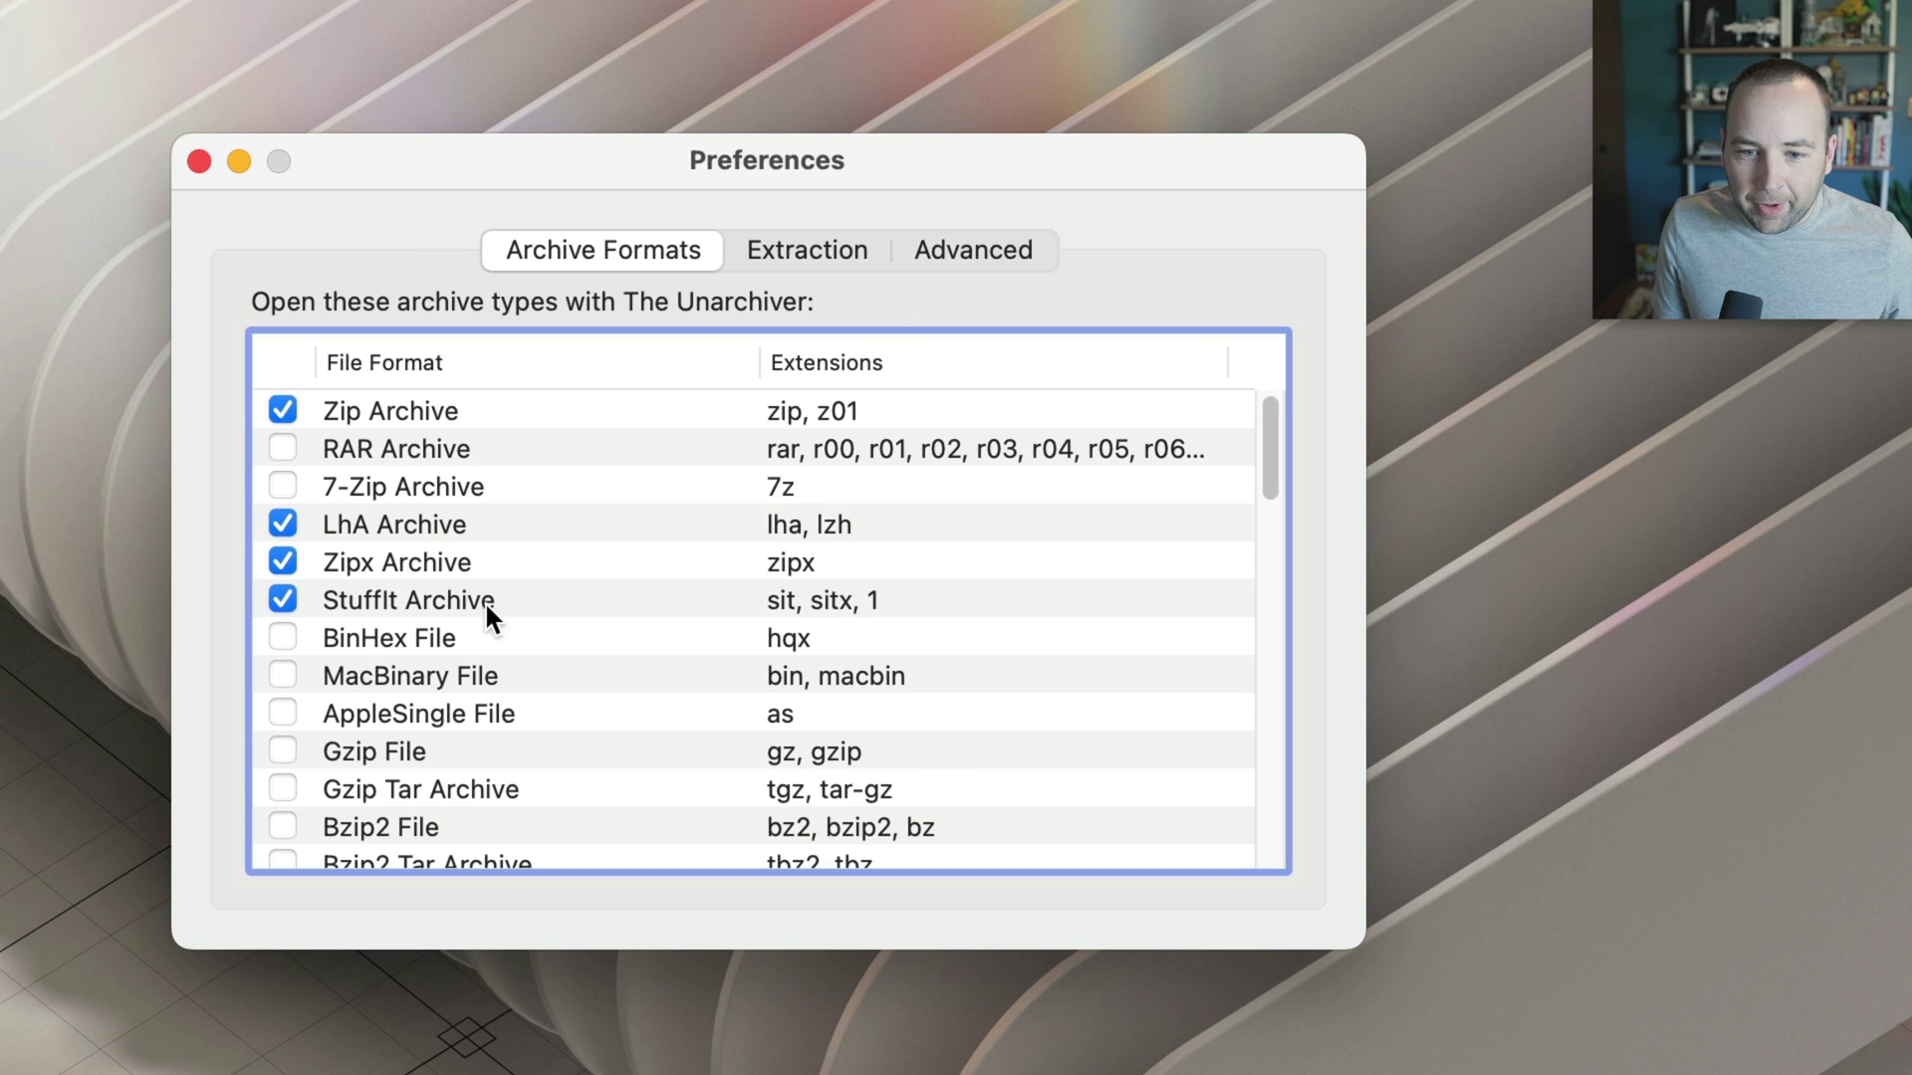
Extract LEGO Photos.zip, open the LEGO Photos folder and select its four images.
{"action": "left_click", "coordinate": [200, 161]}
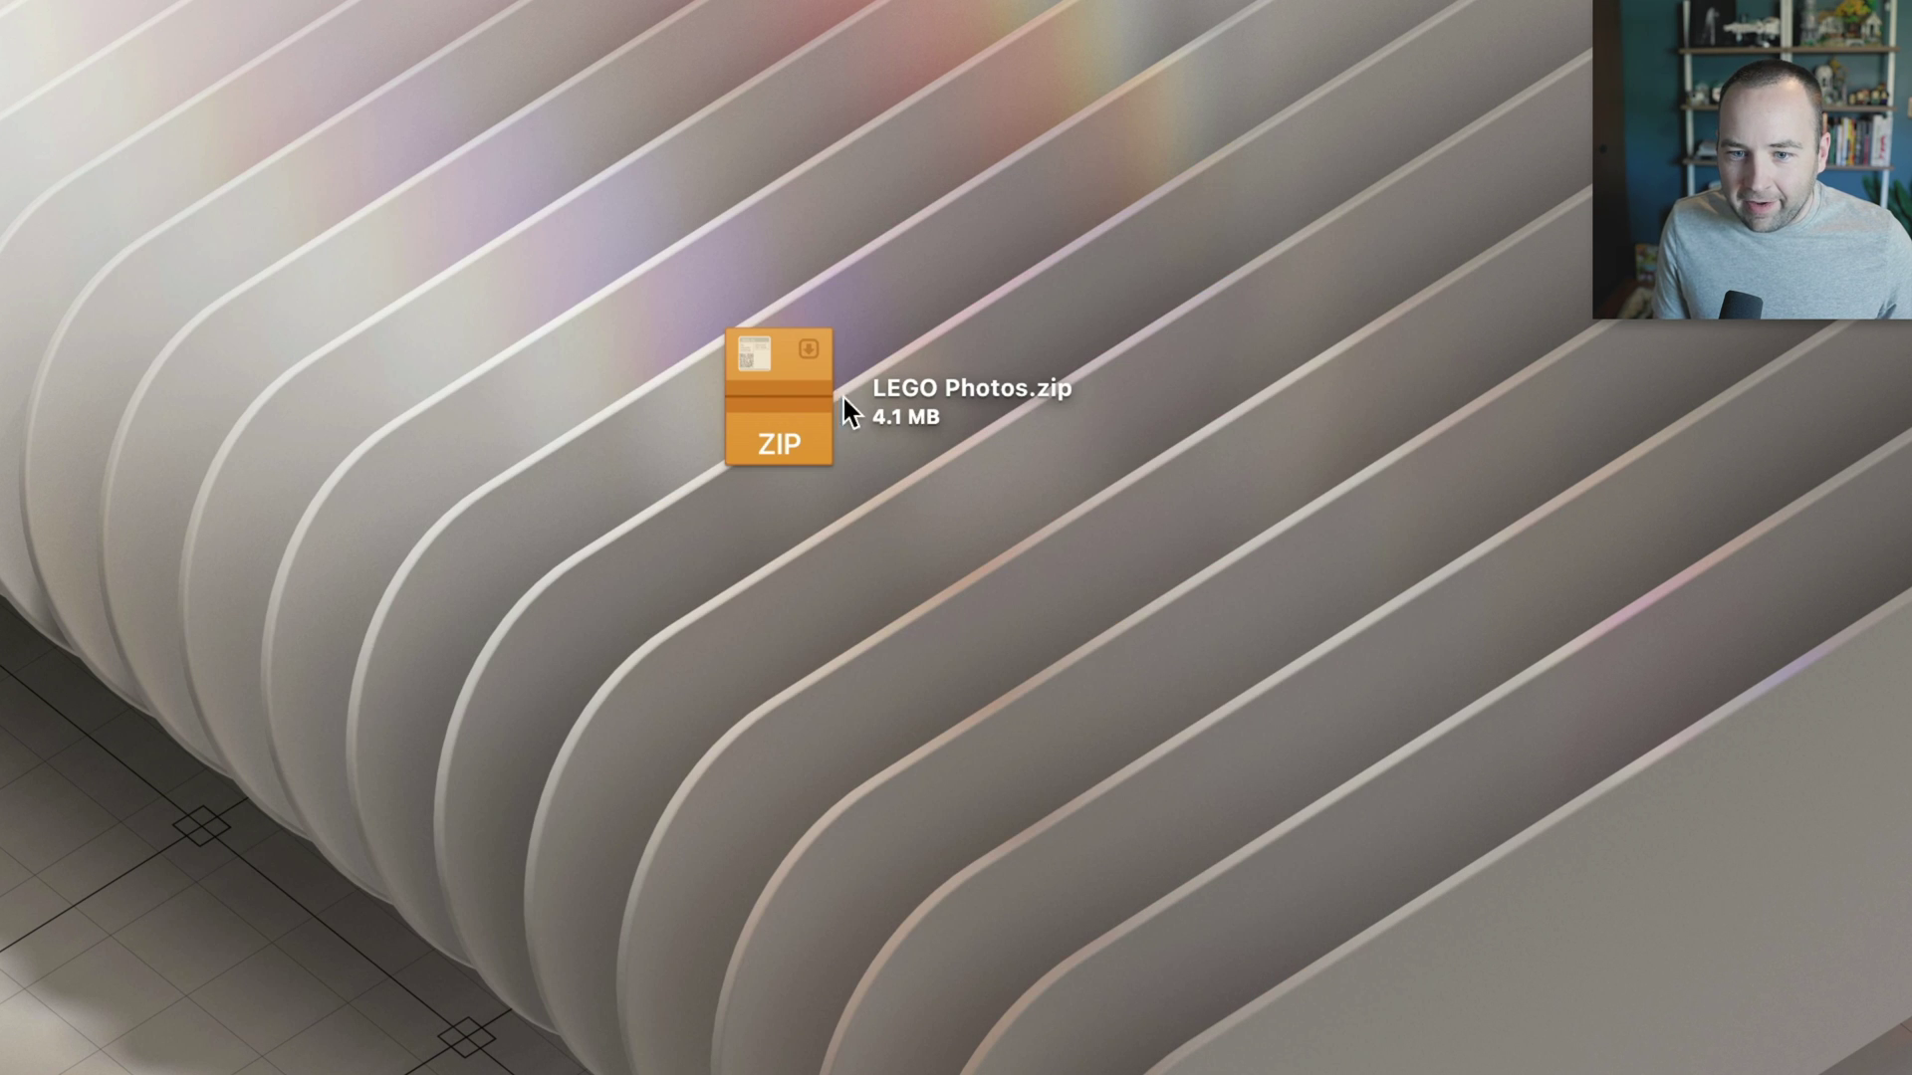
{"action": "left_click", "coordinate": [781, 404]}
{"action": "double_click", "coordinate": [744, 365]}
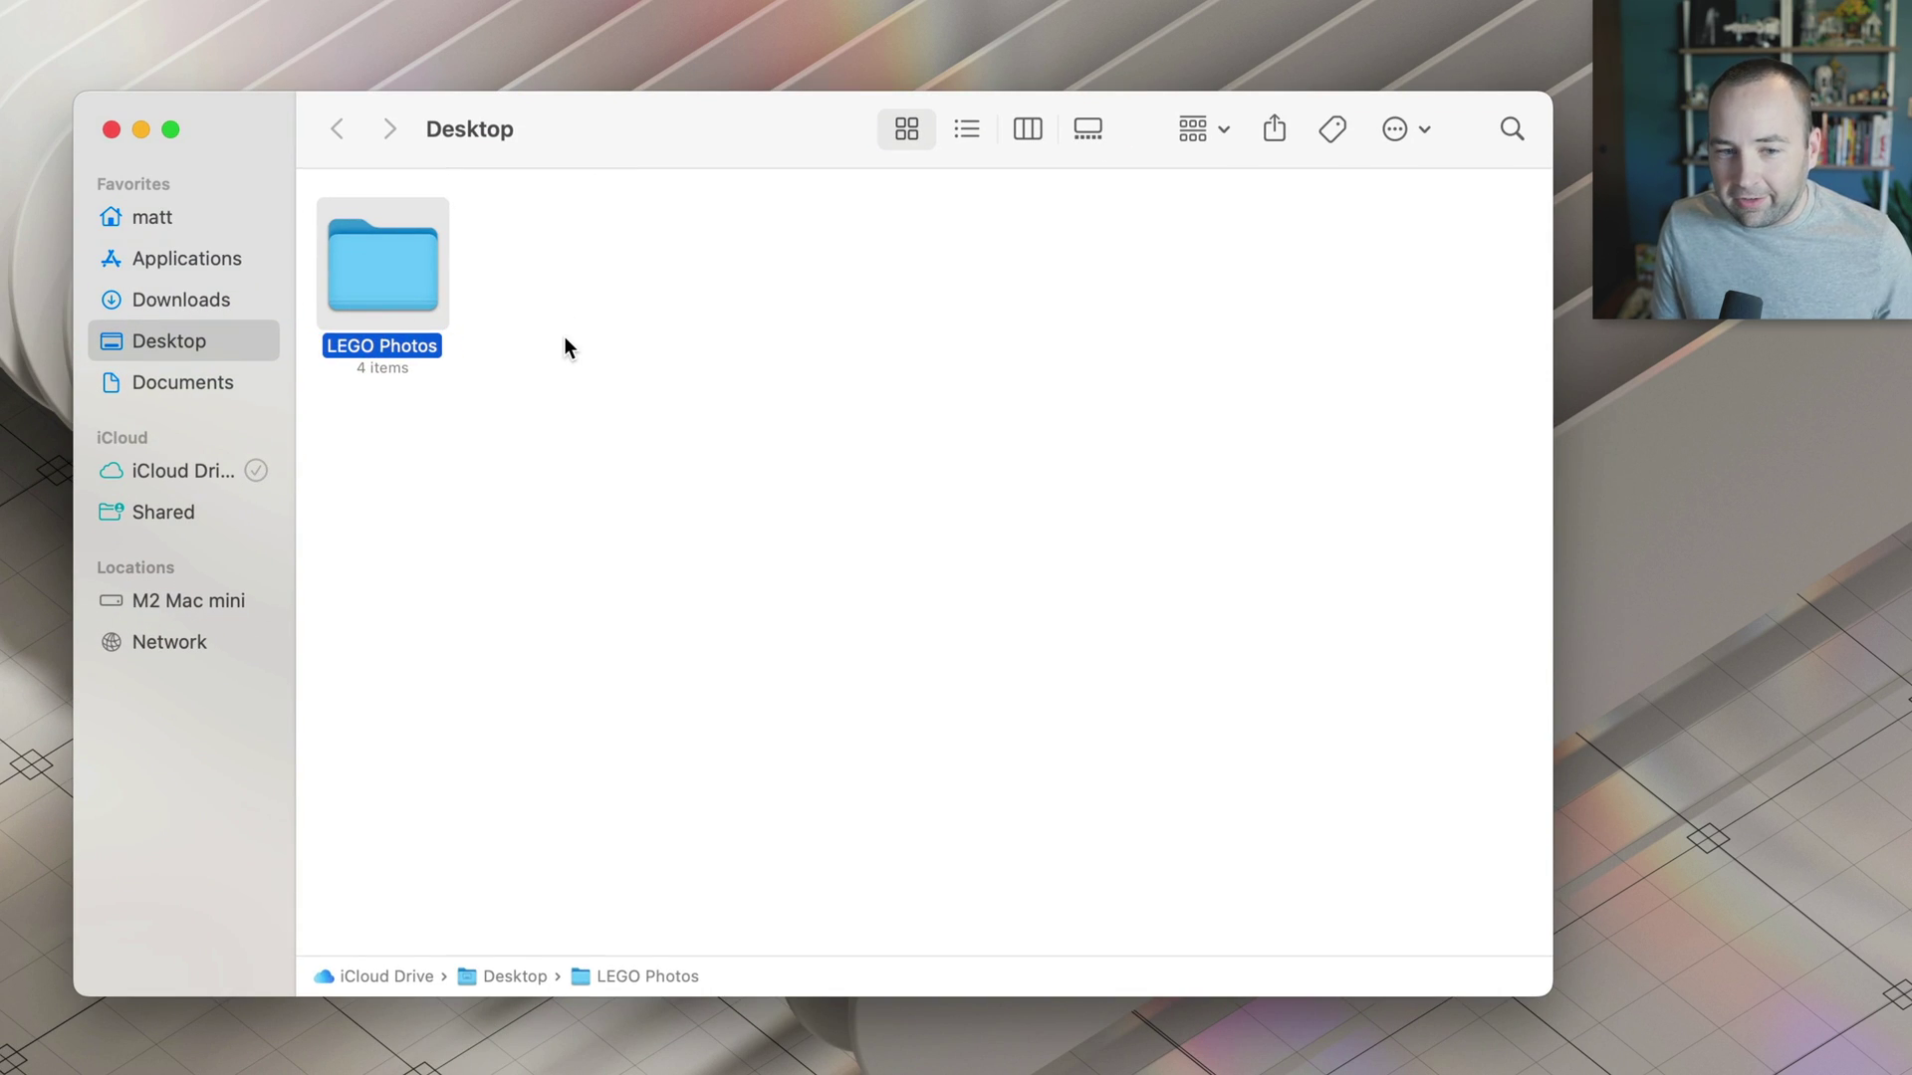
{"action": "left_click", "coordinate": [564, 338]}
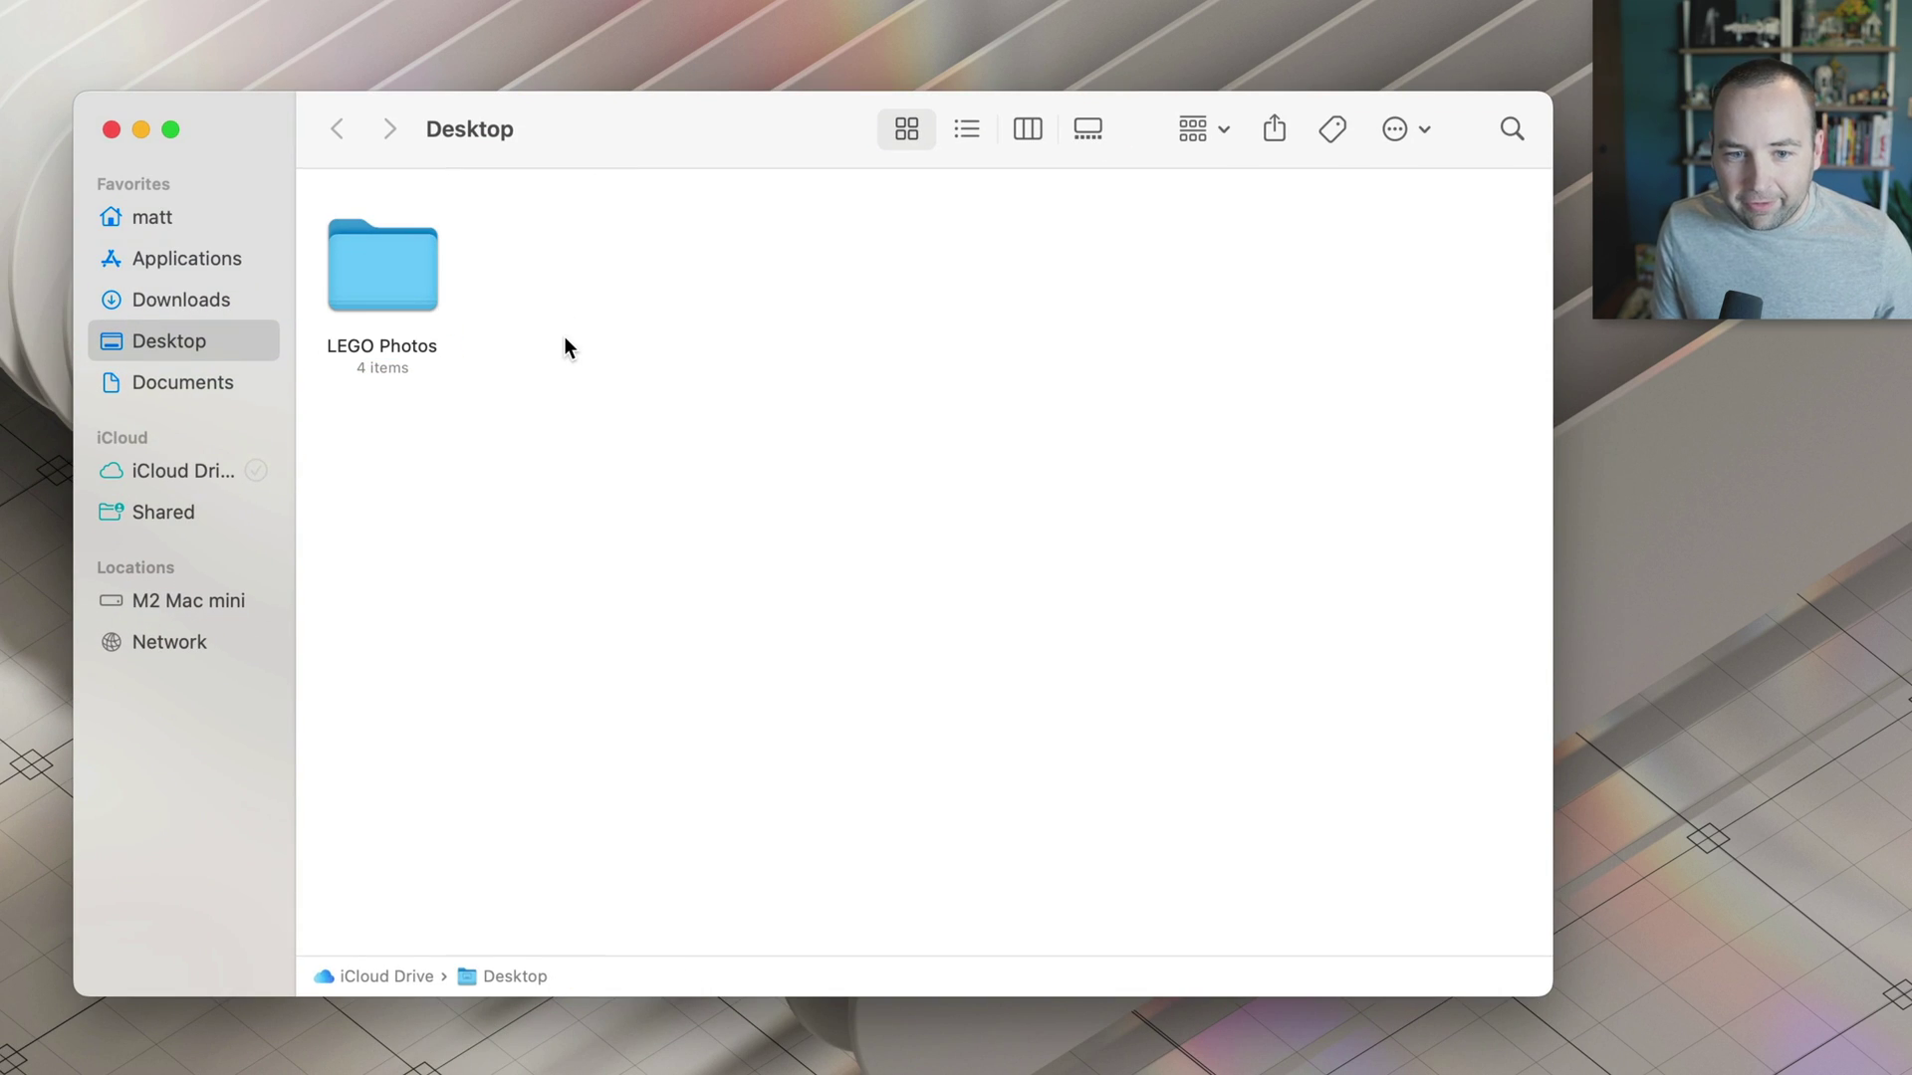
{"action": "double_click", "coordinate": [422, 284]}
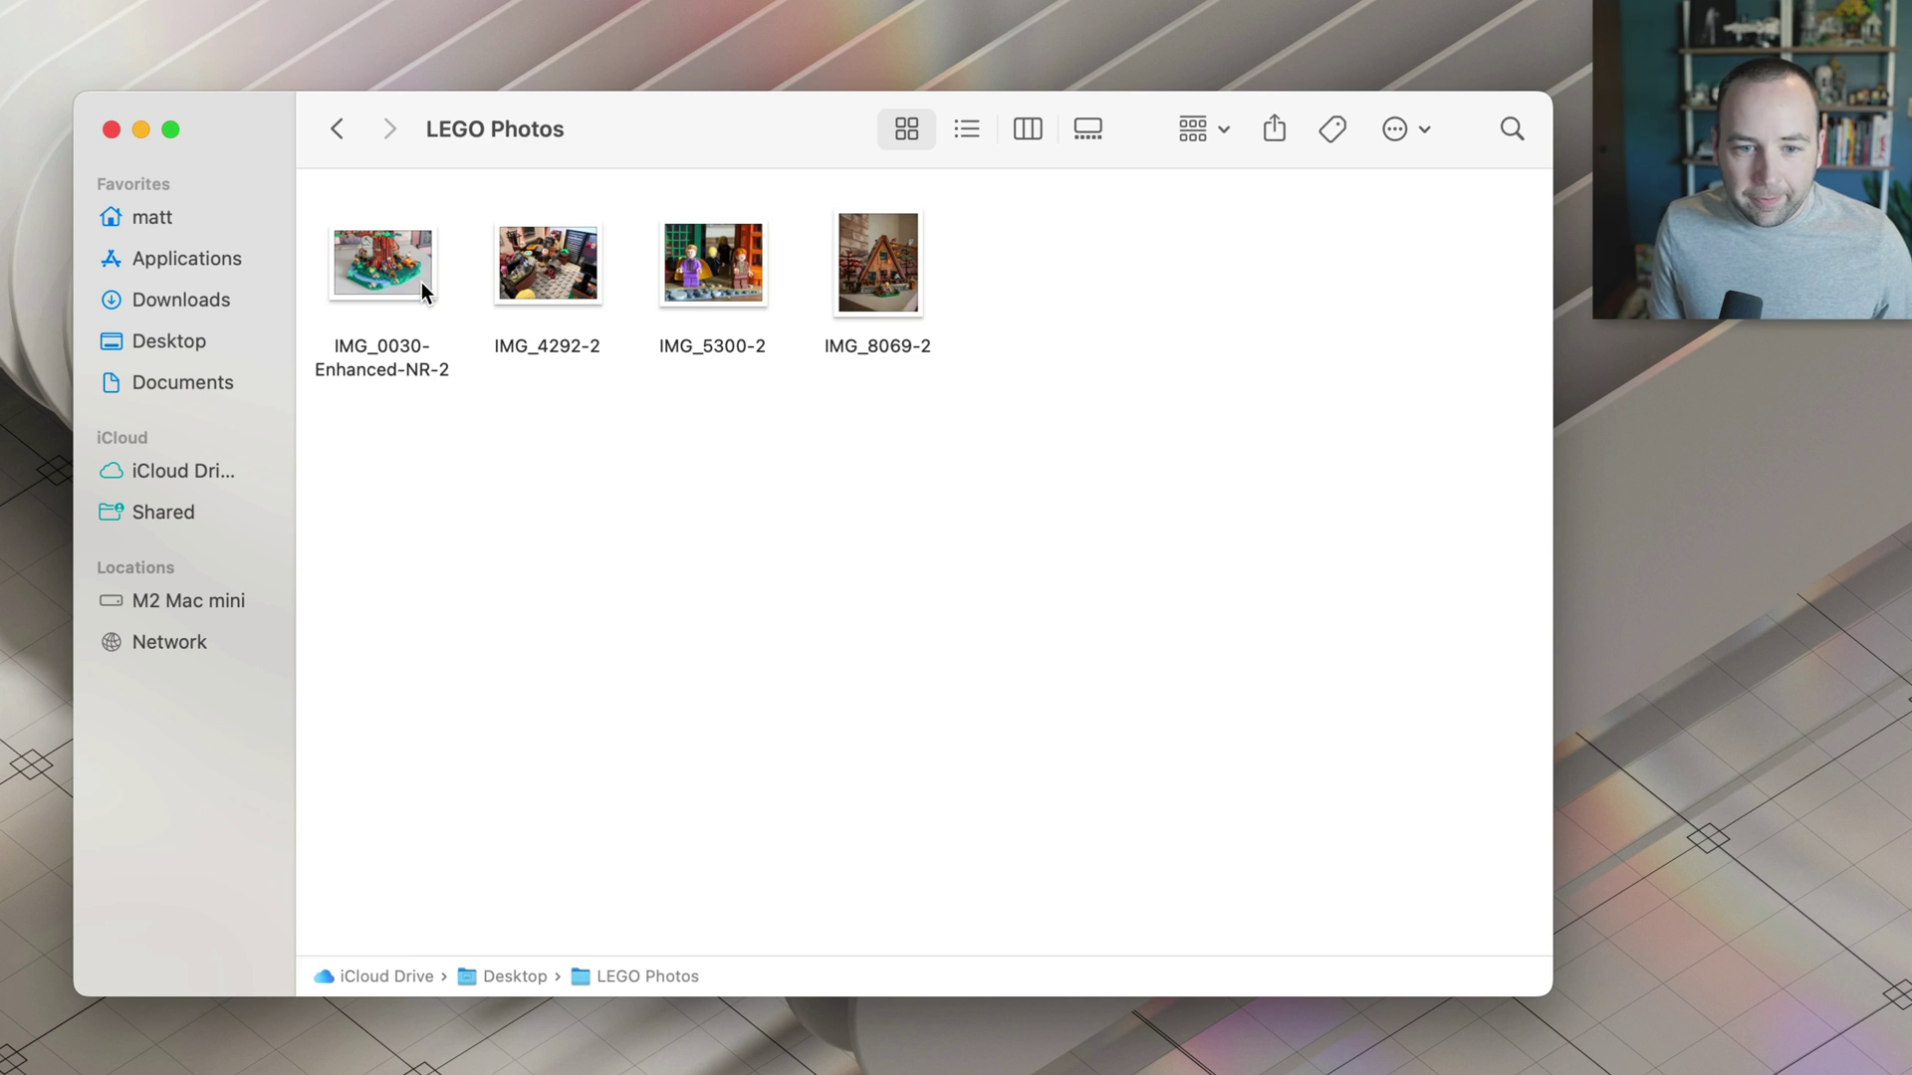
{"action": "left_click_drag", "start_coordinate": [956, 457], "coordinate": [387, 261]}
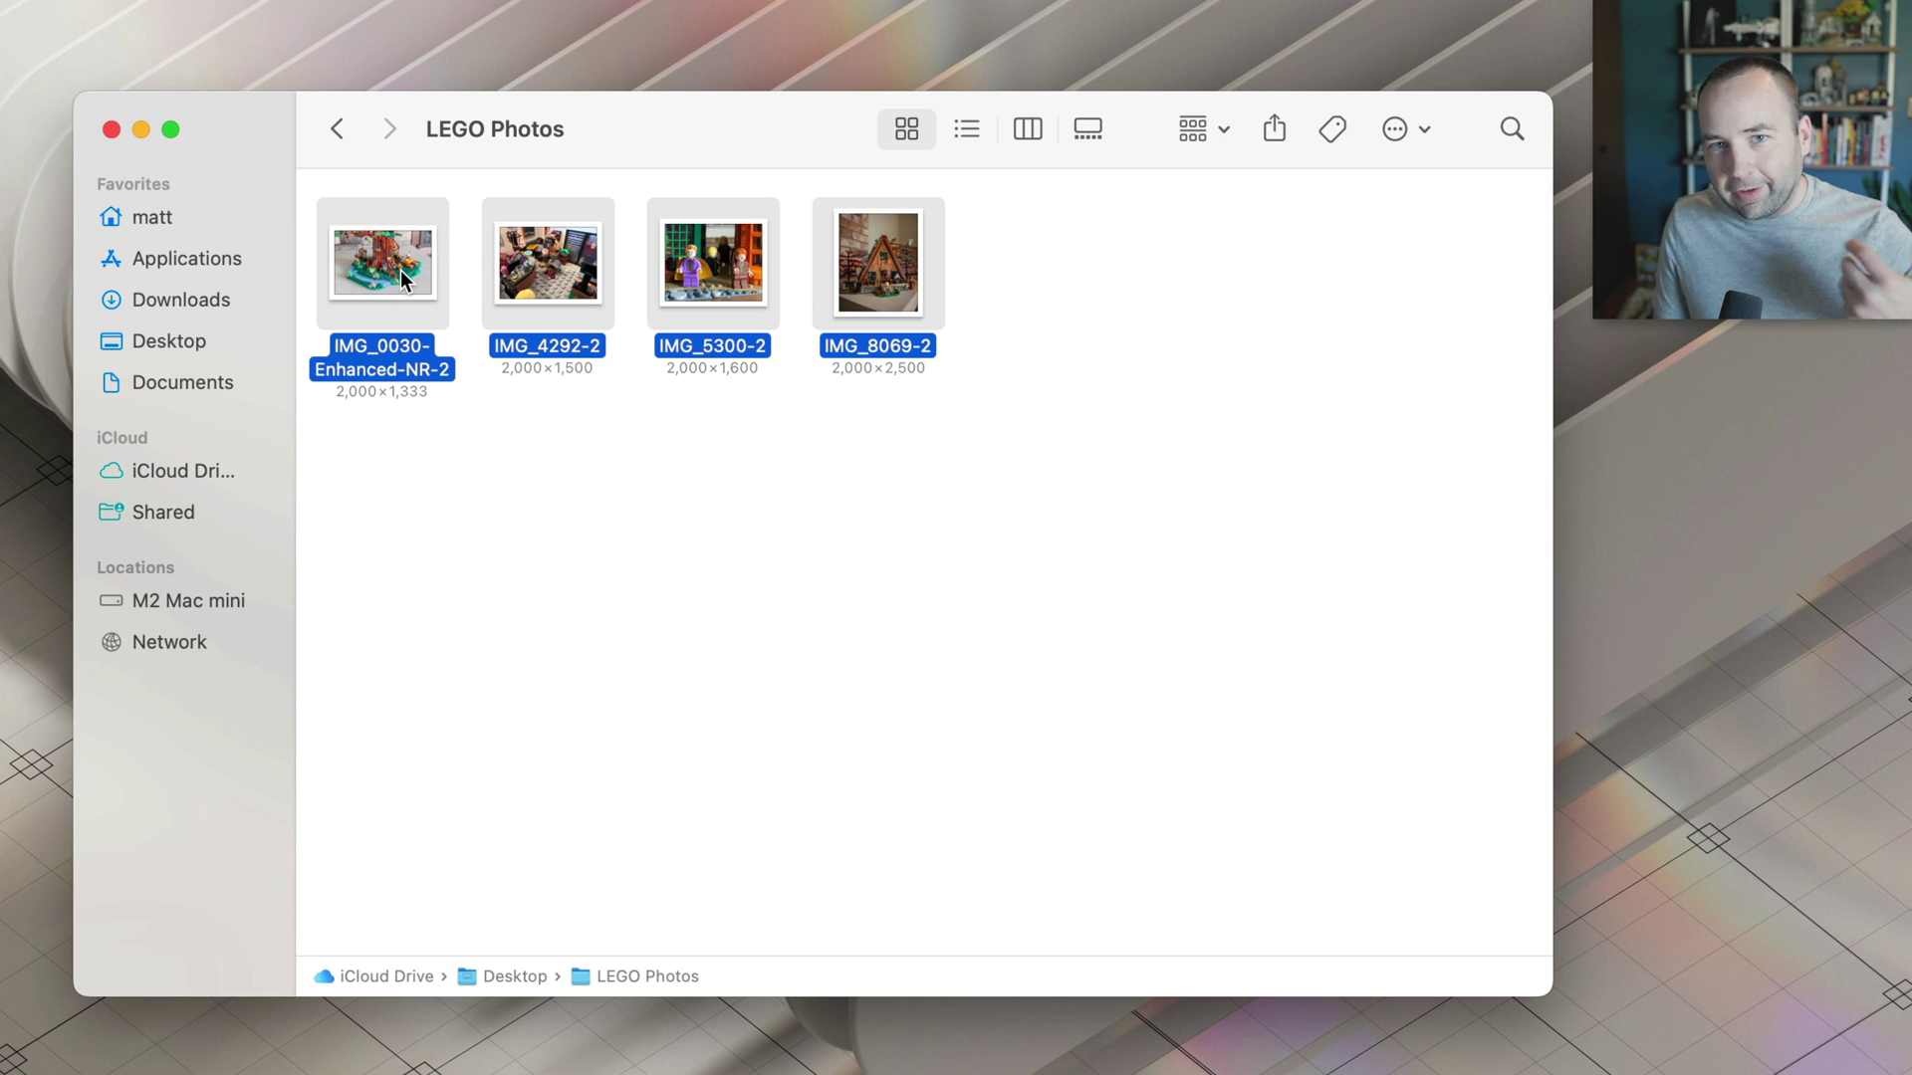
Compress the four photos into Archive.zip, then expand it with Archive Utility into an Archive folder.
{"action": "right_click", "coordinate": [400, 271]}
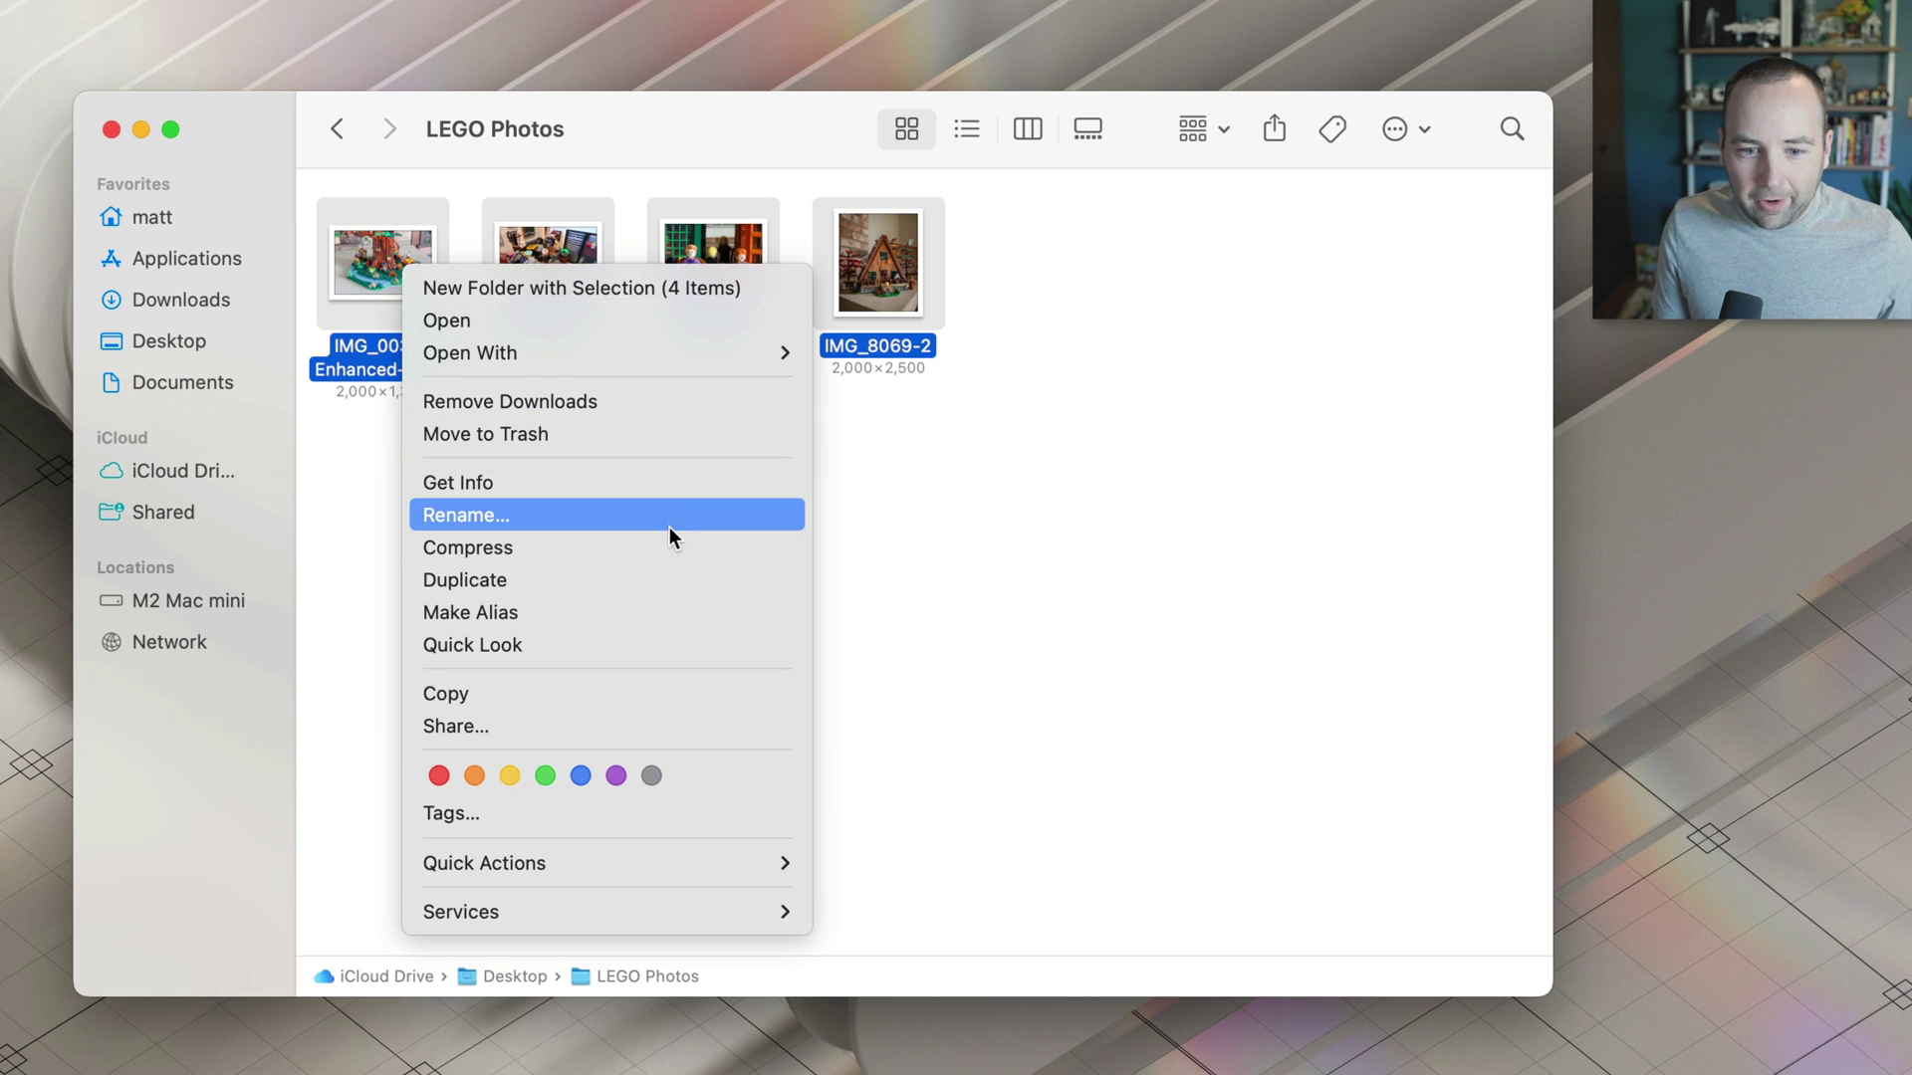
{"action": "left_click", "coordinate": [500, 548]}
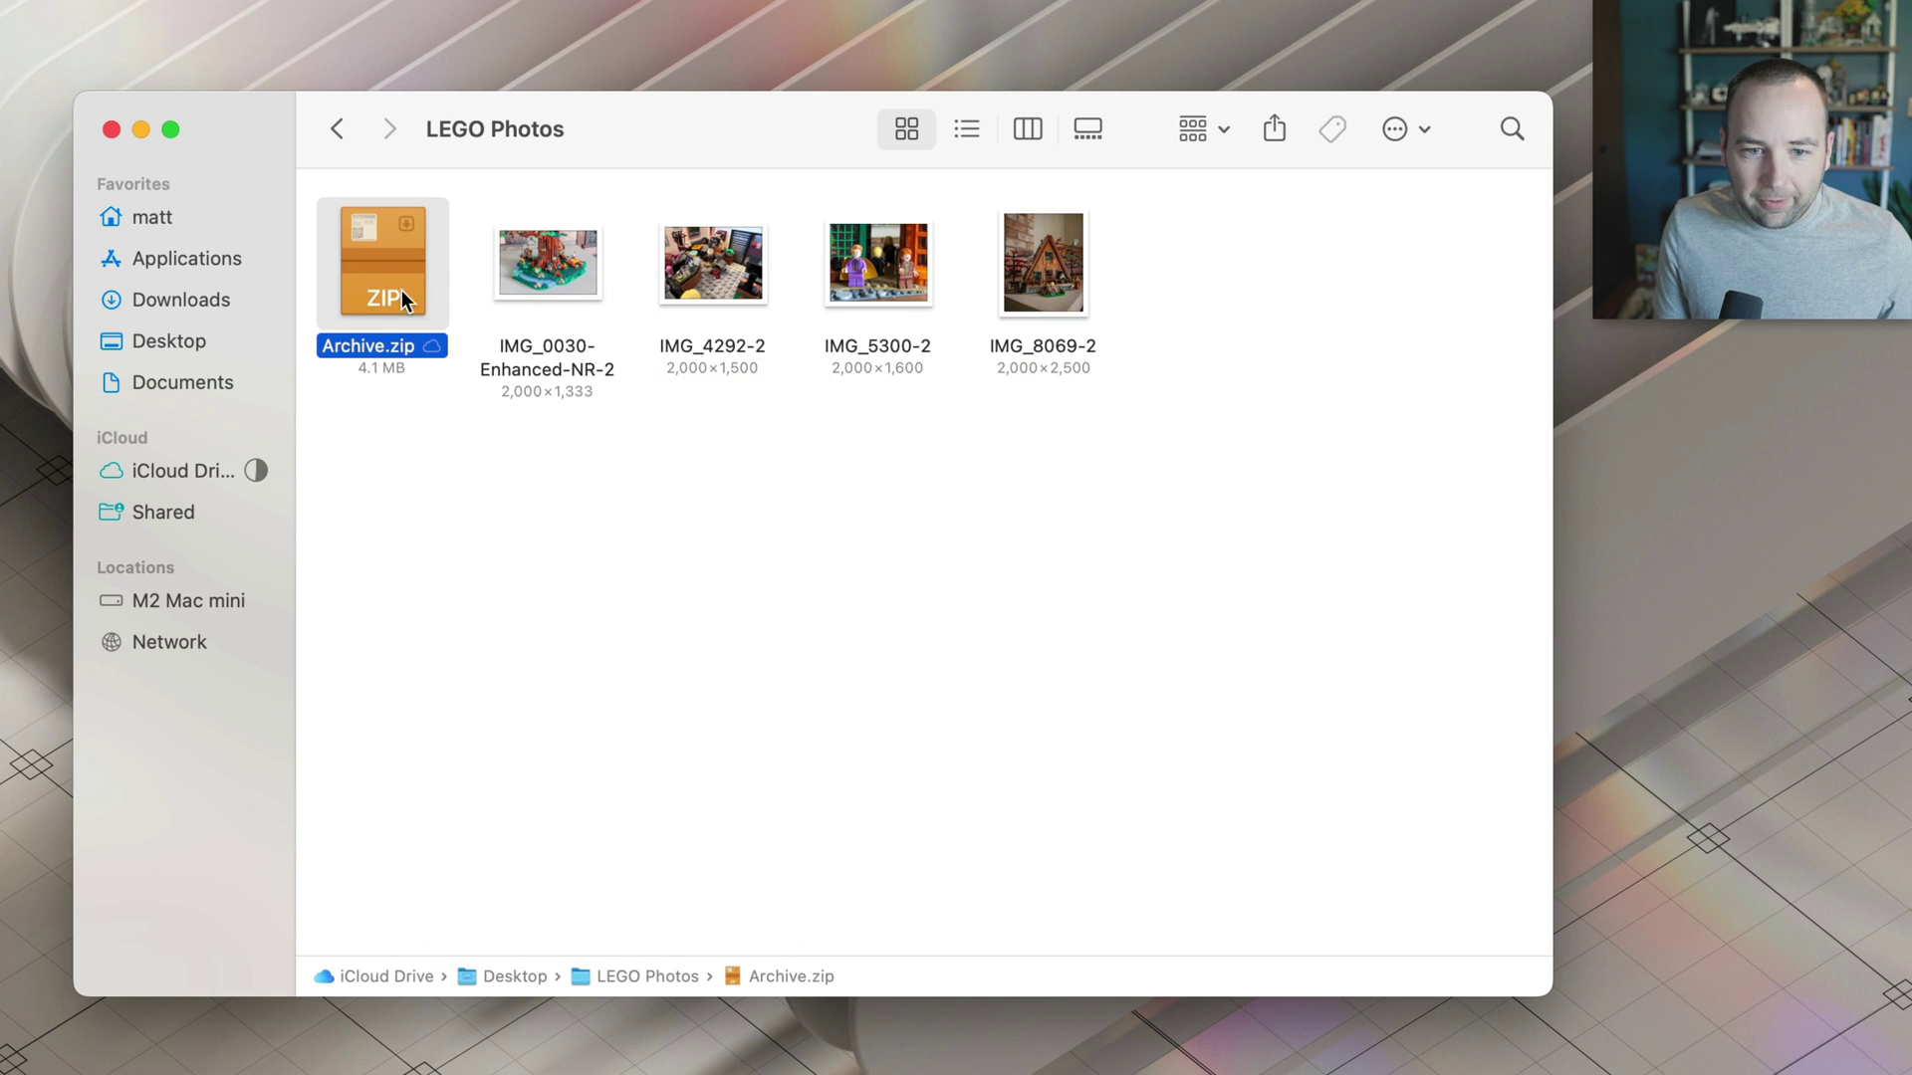
{"action": "right_click", "coordinate": [364, 271]}
{"action": "mouse_move", "coordinate": [429, 320]}
{"action": "left_click", "coordinate": [751, 367]}
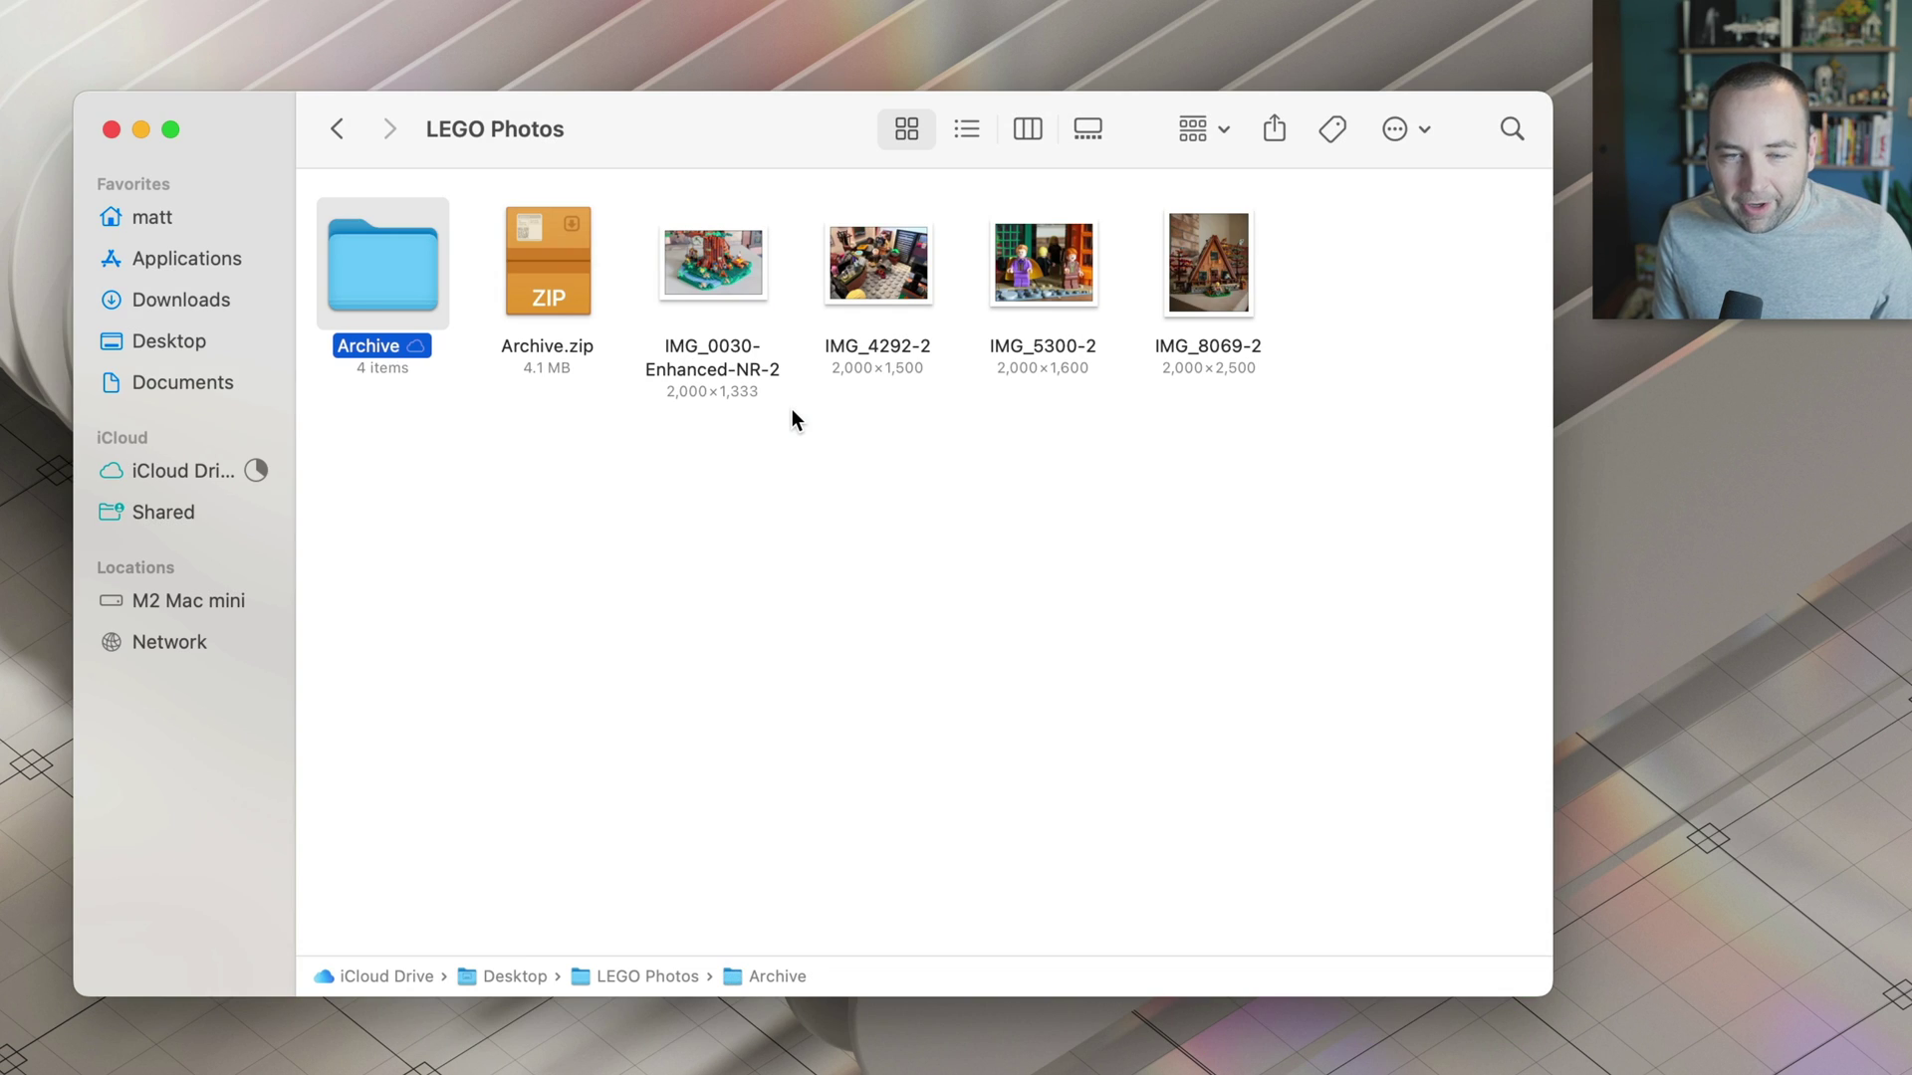
{"action": "left_click", "coordinate": [492, 260]}
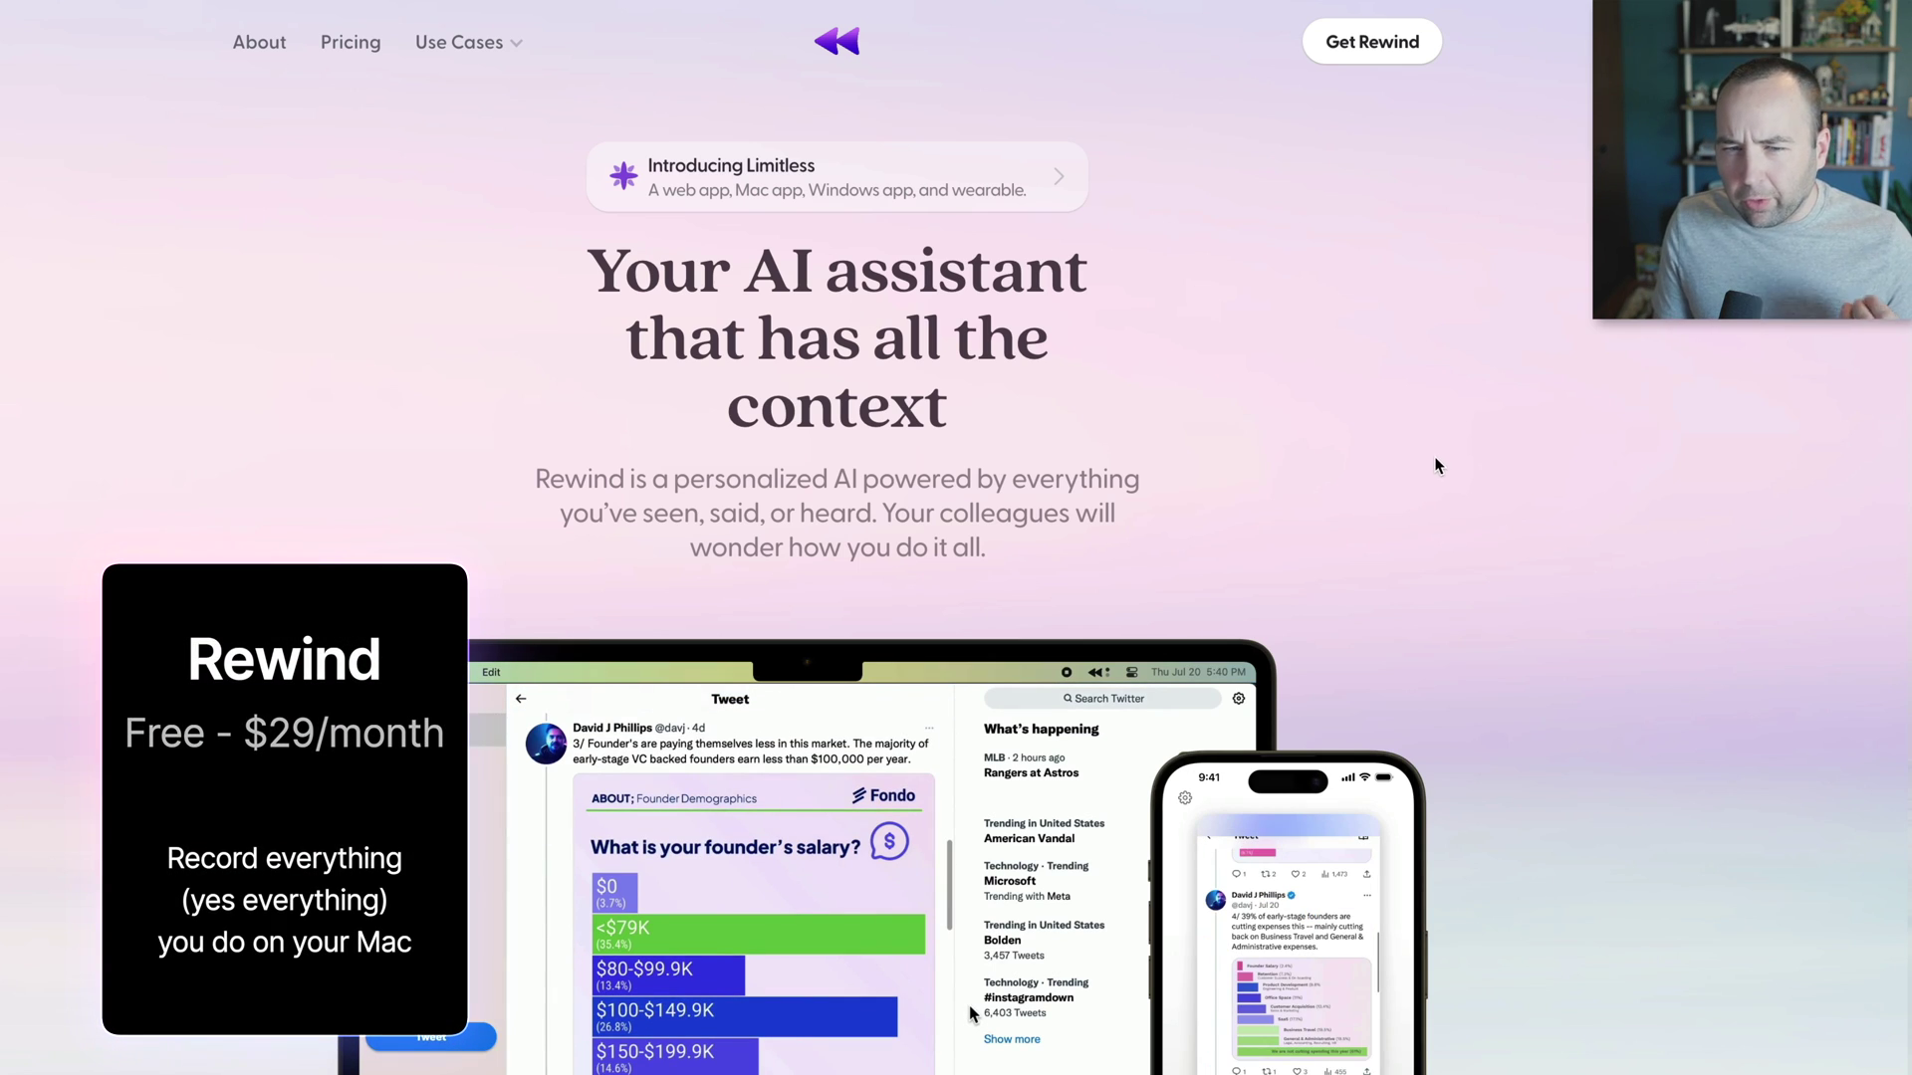
Briefly open the Limitless announcement, return to Rewind, and switch the homepage demo to Search view.
{"action": "left_click", "coordinate": [754, 172]}
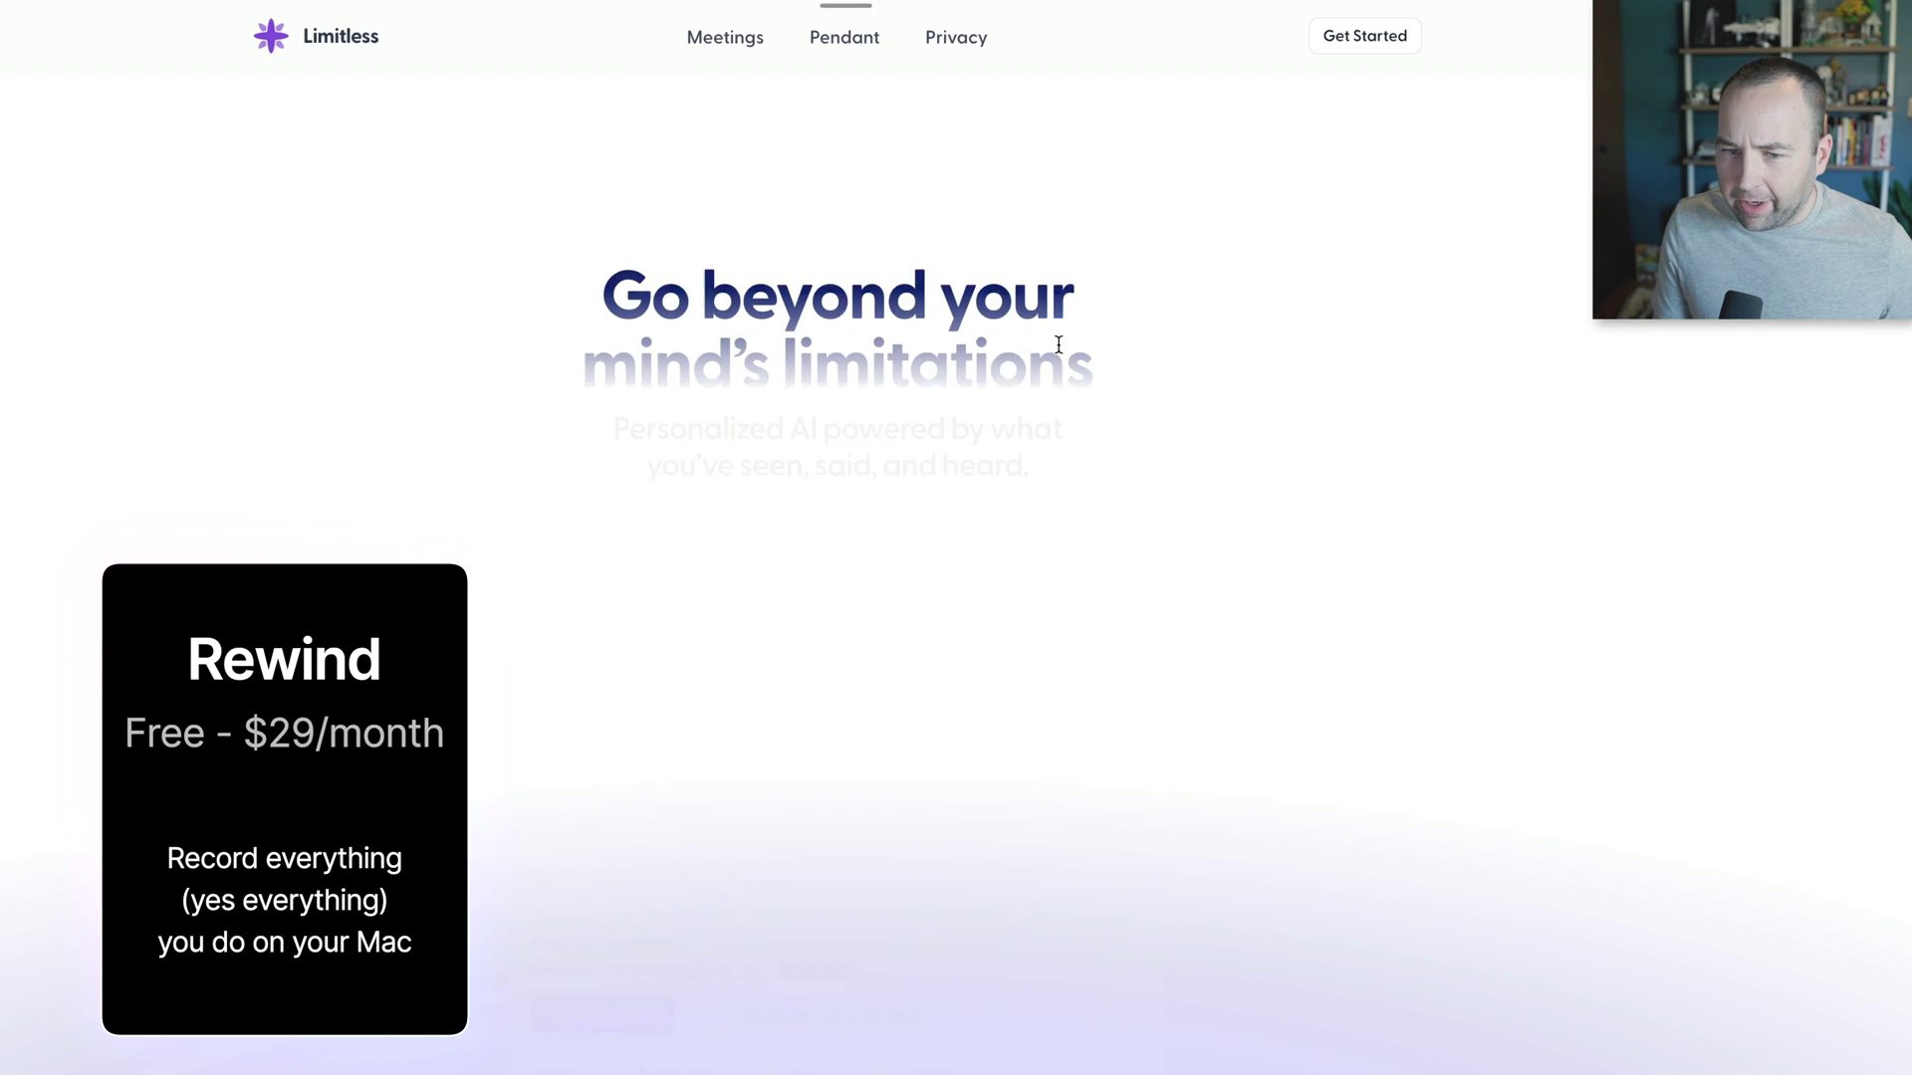
{"action": "key", "text": "super+bracketleft"}
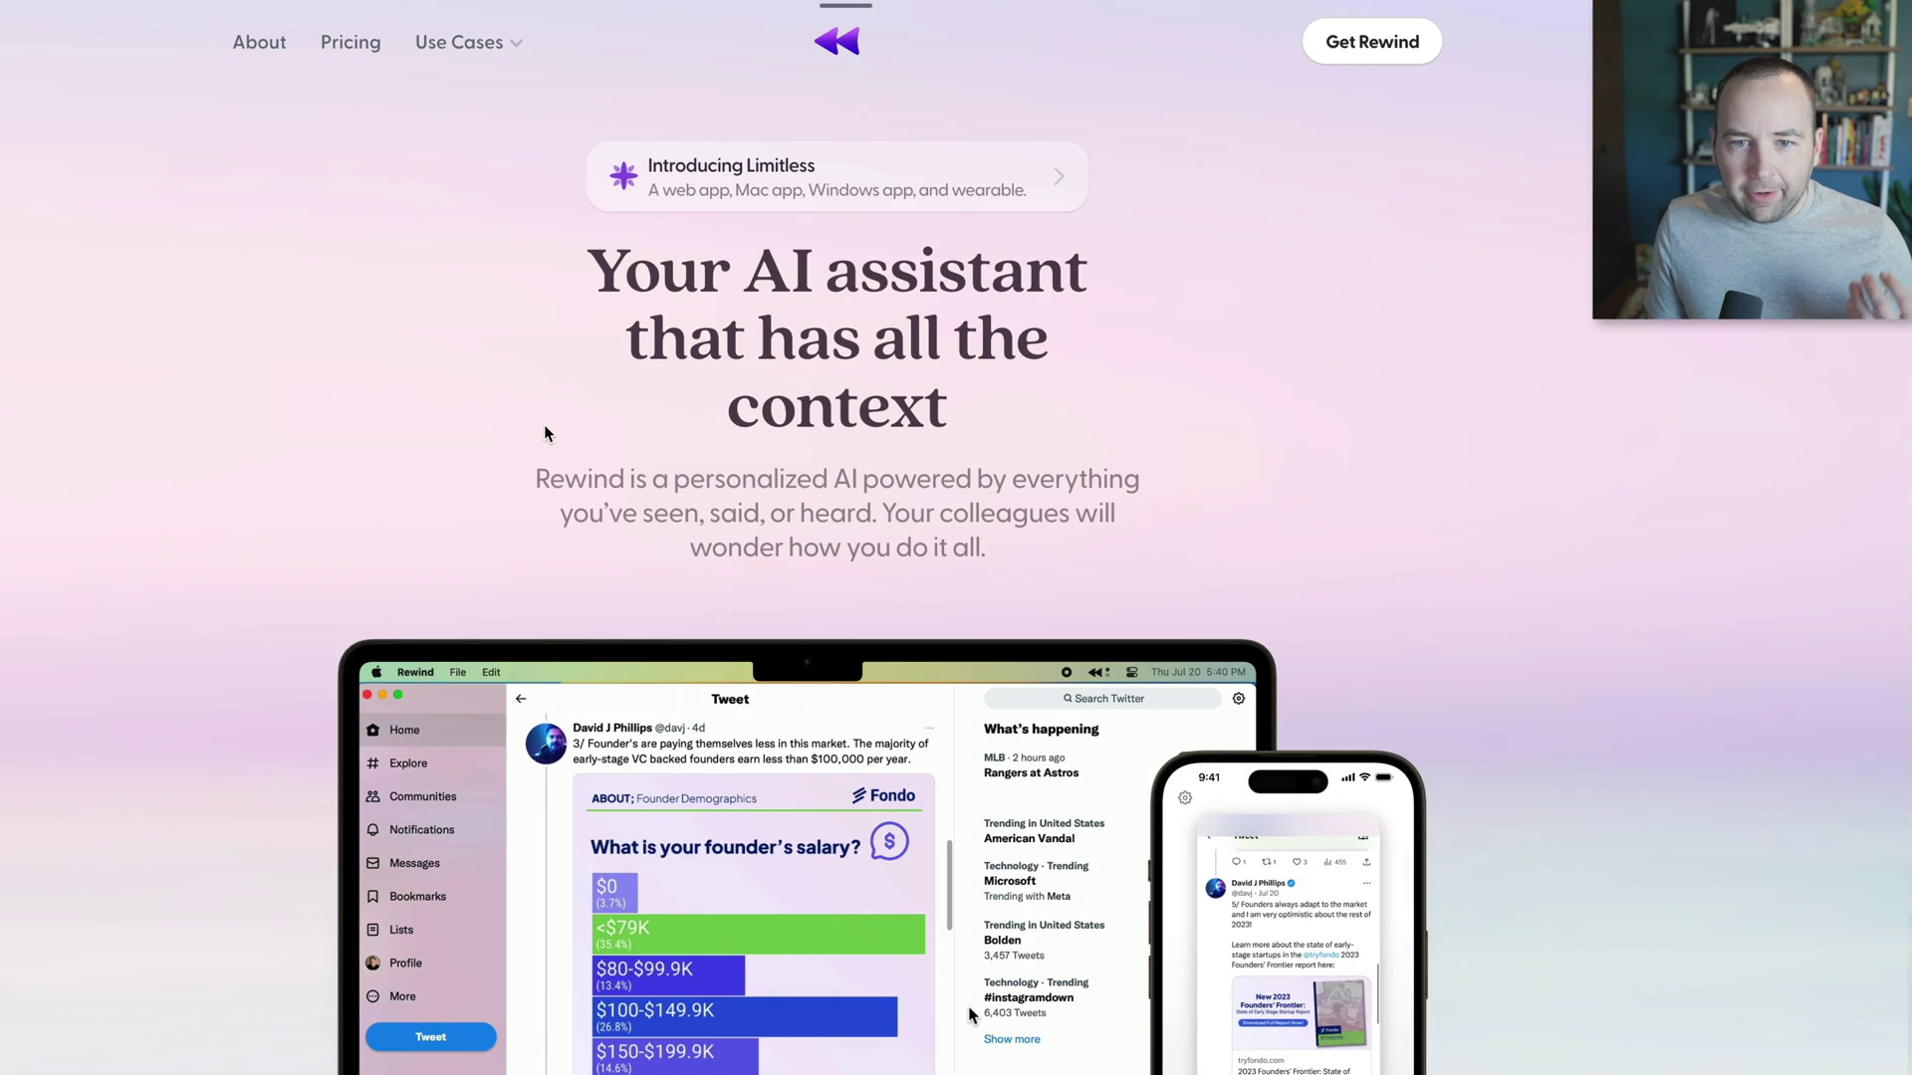
{"action": "scroll", "coordinate": [279, 518], "scroll_direction": "down", "scroll_amount": 3}
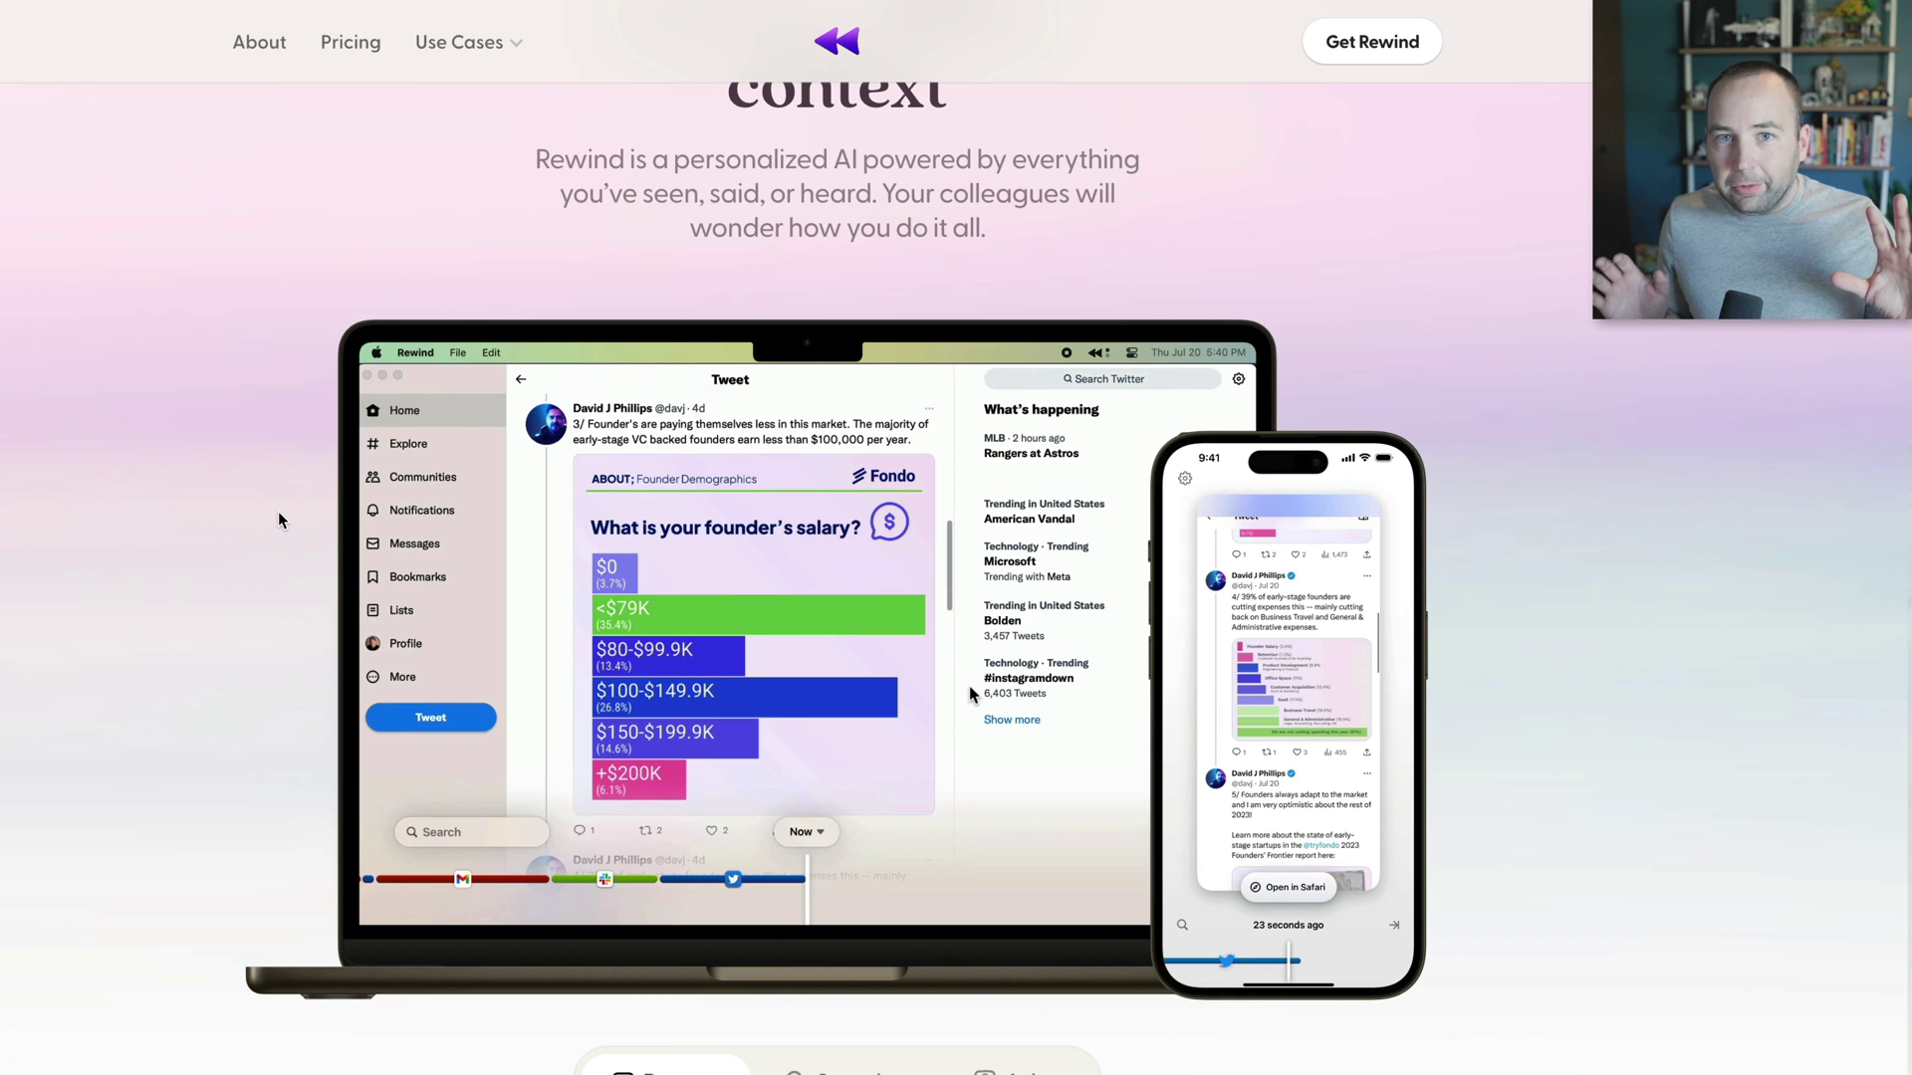
{"action": "scroll", "coordinate": [200, 653], "scroll_direction": "down", "scroll_amount": 2}
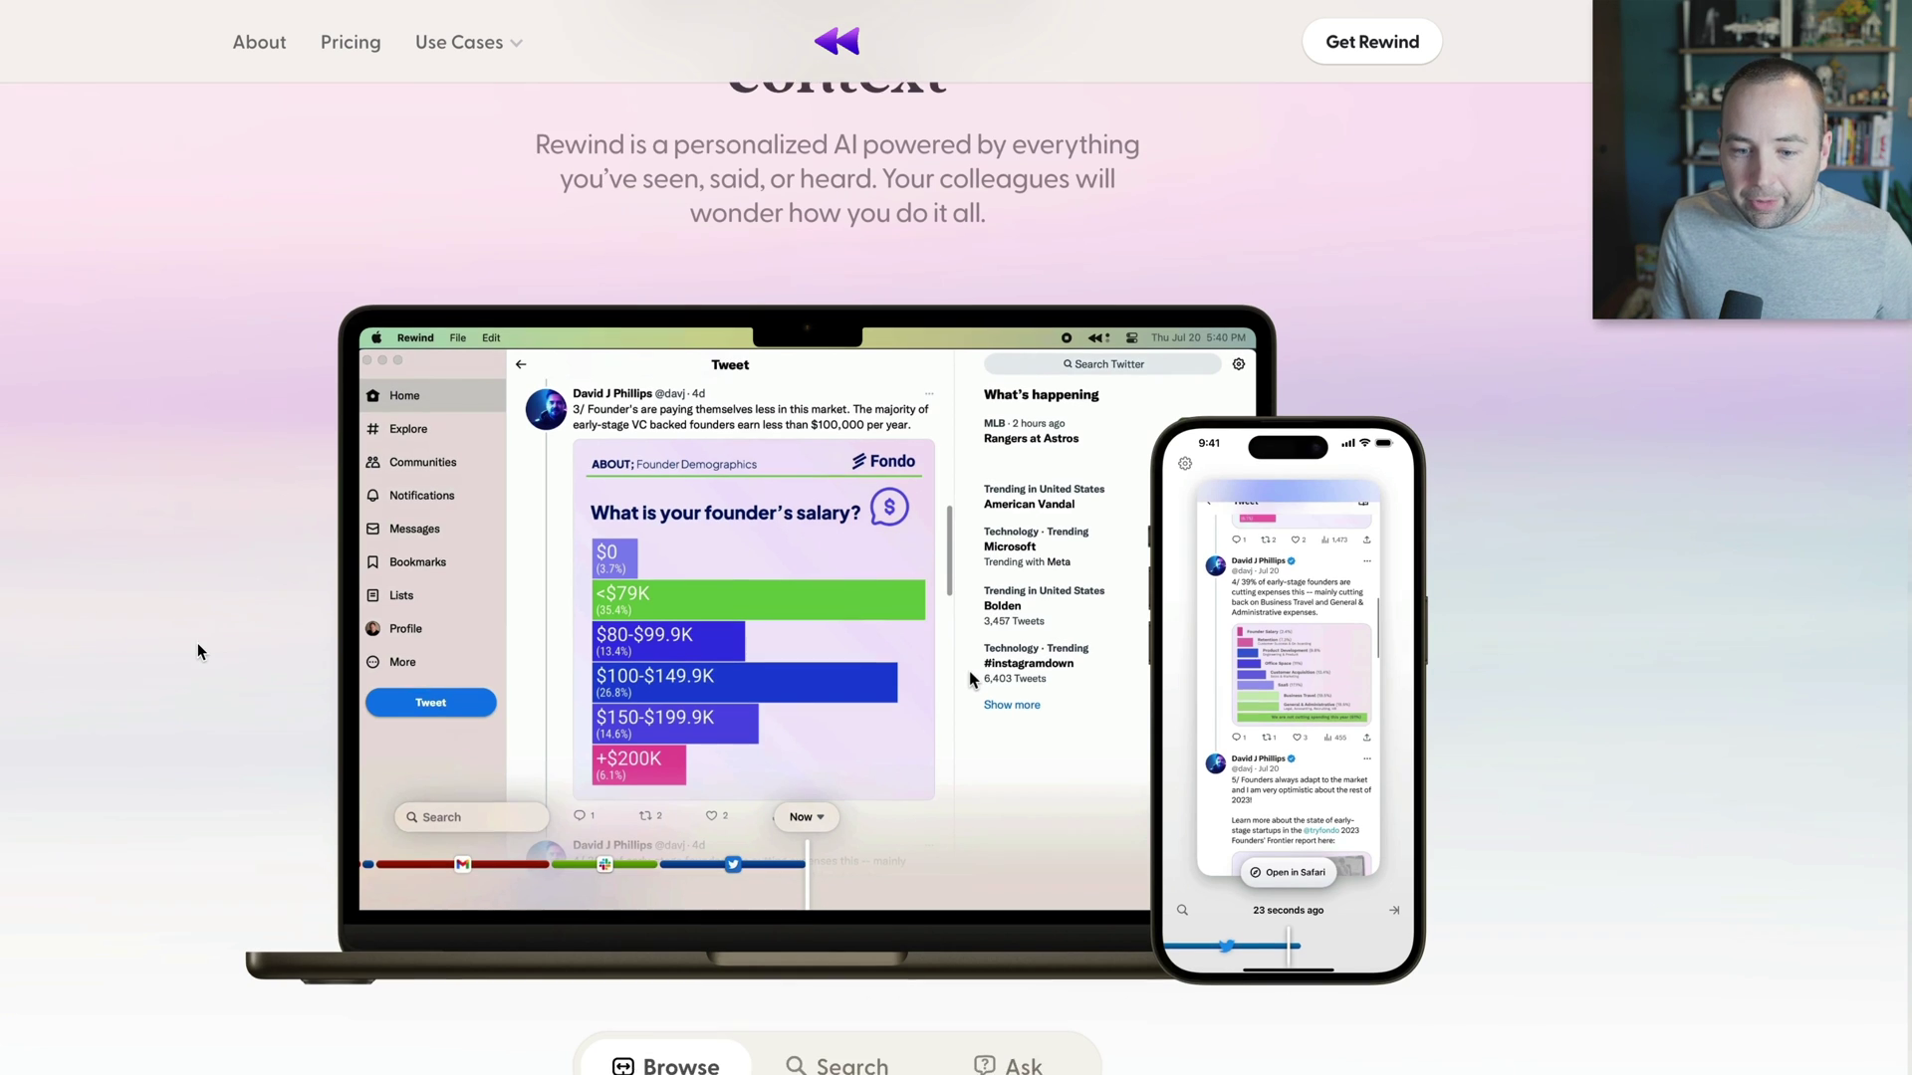
{"action": "left_click", "coordinate": [847, 933]}
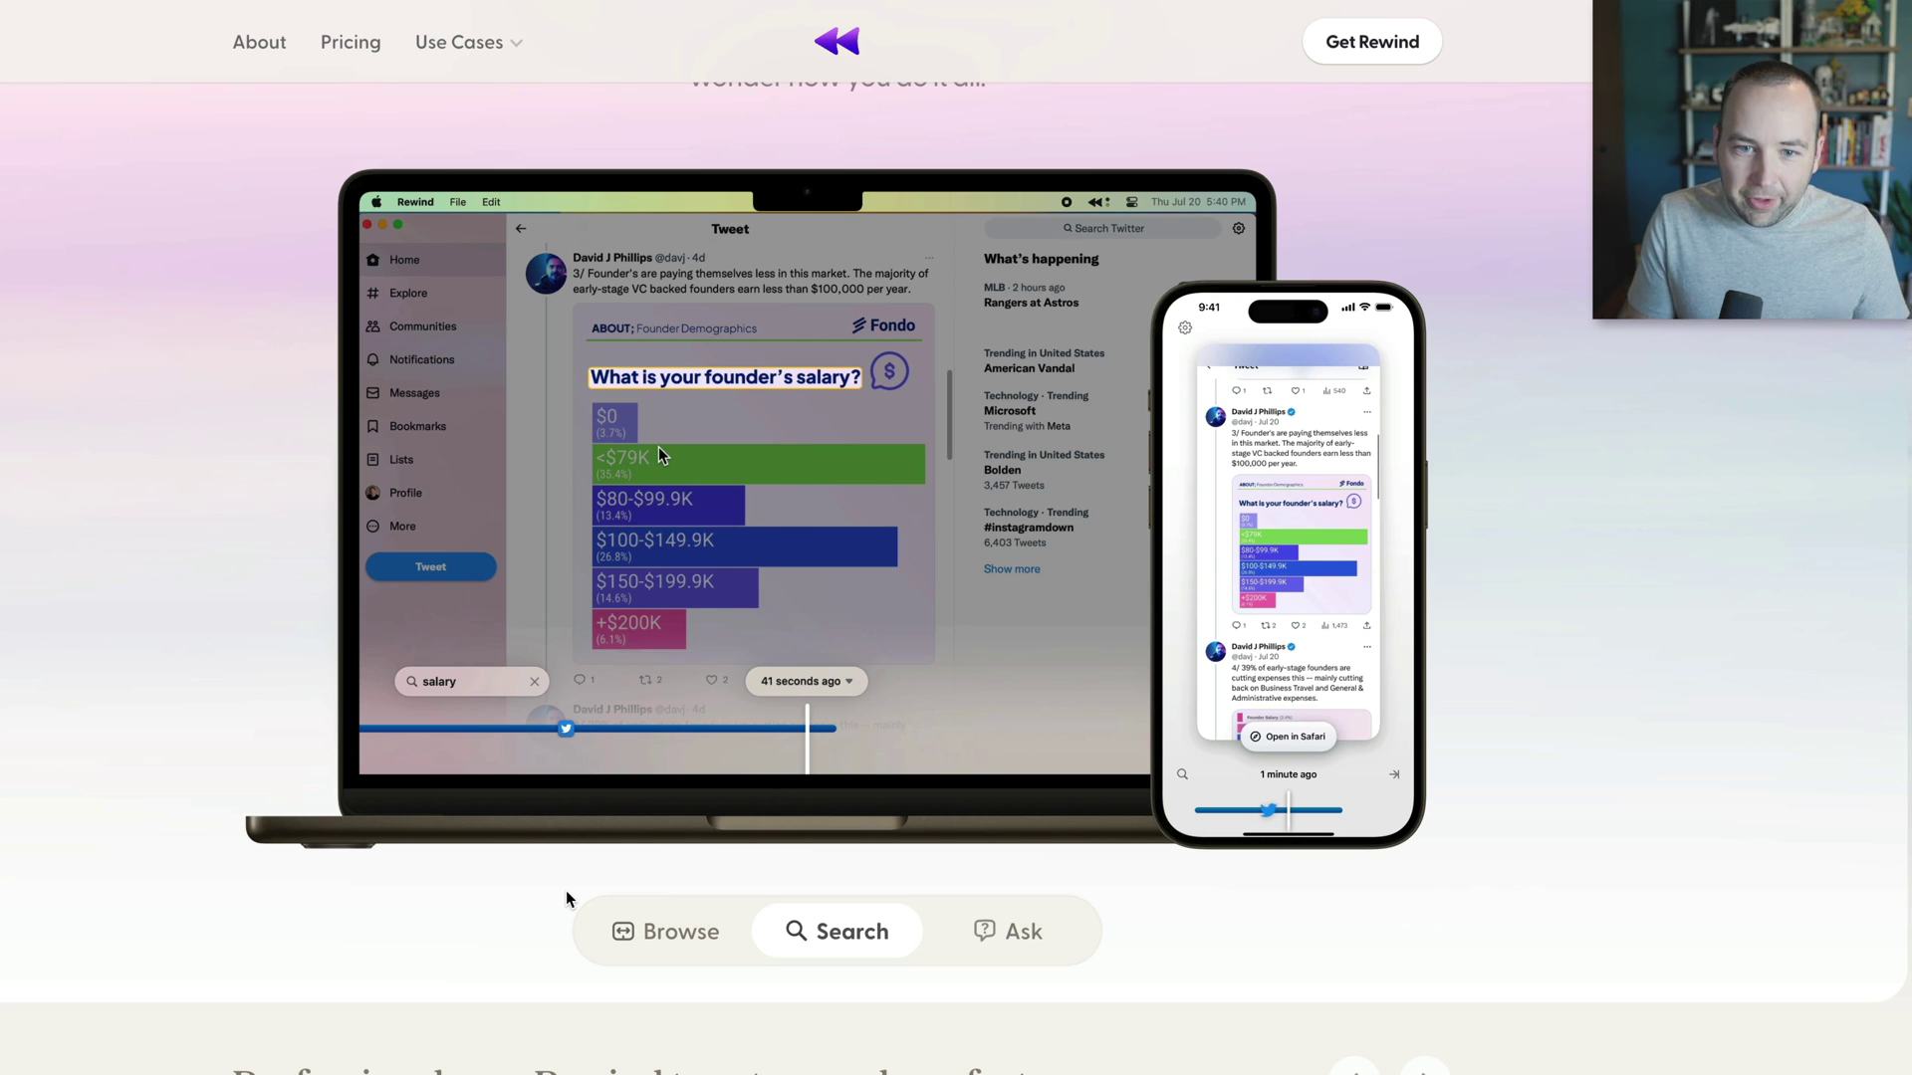
Scroll down through the Rewind homepage testimonials and back up.
{"action": "scroll", "coordinate": [336, 898], "scroll_direction": "down", "scroll_amount": 5}
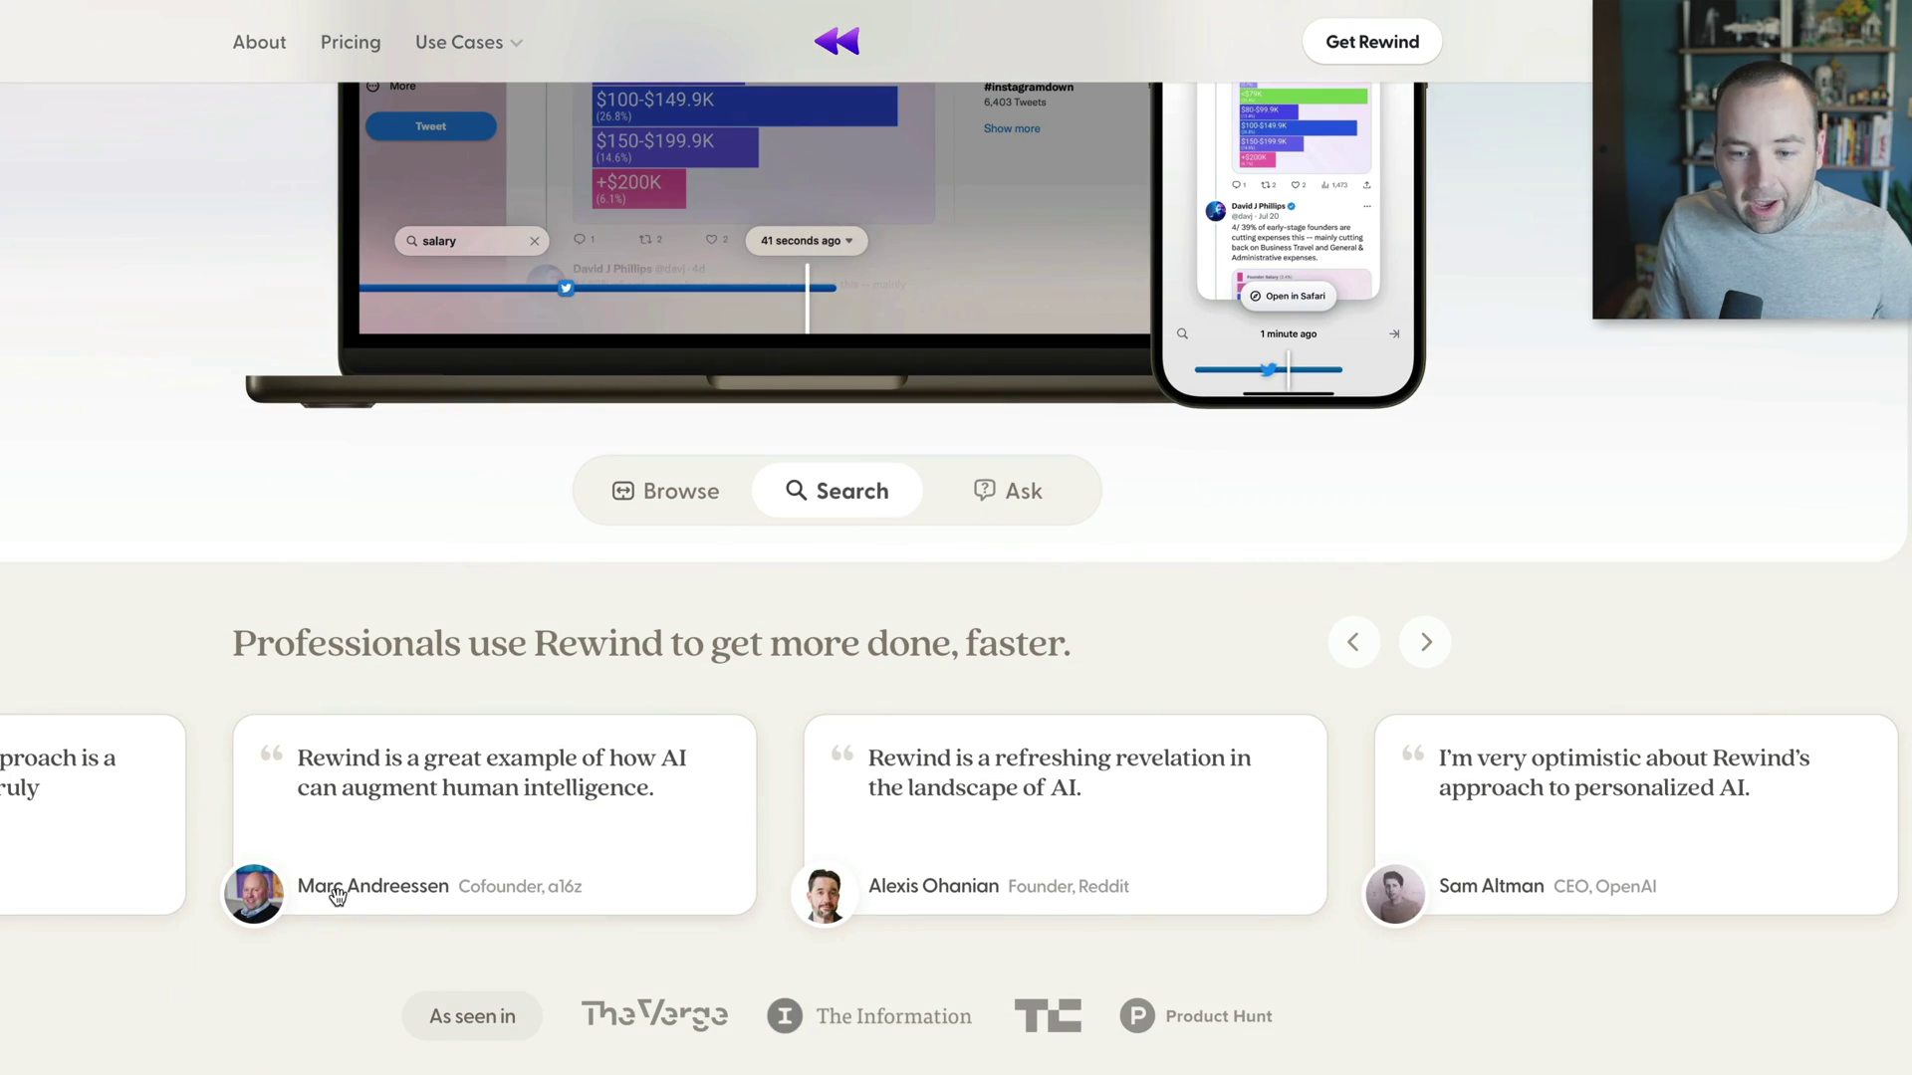
{"action": "scroll", "coordinate": [337, 897], "scroll_direction": "down", "scroll_amount": 4}
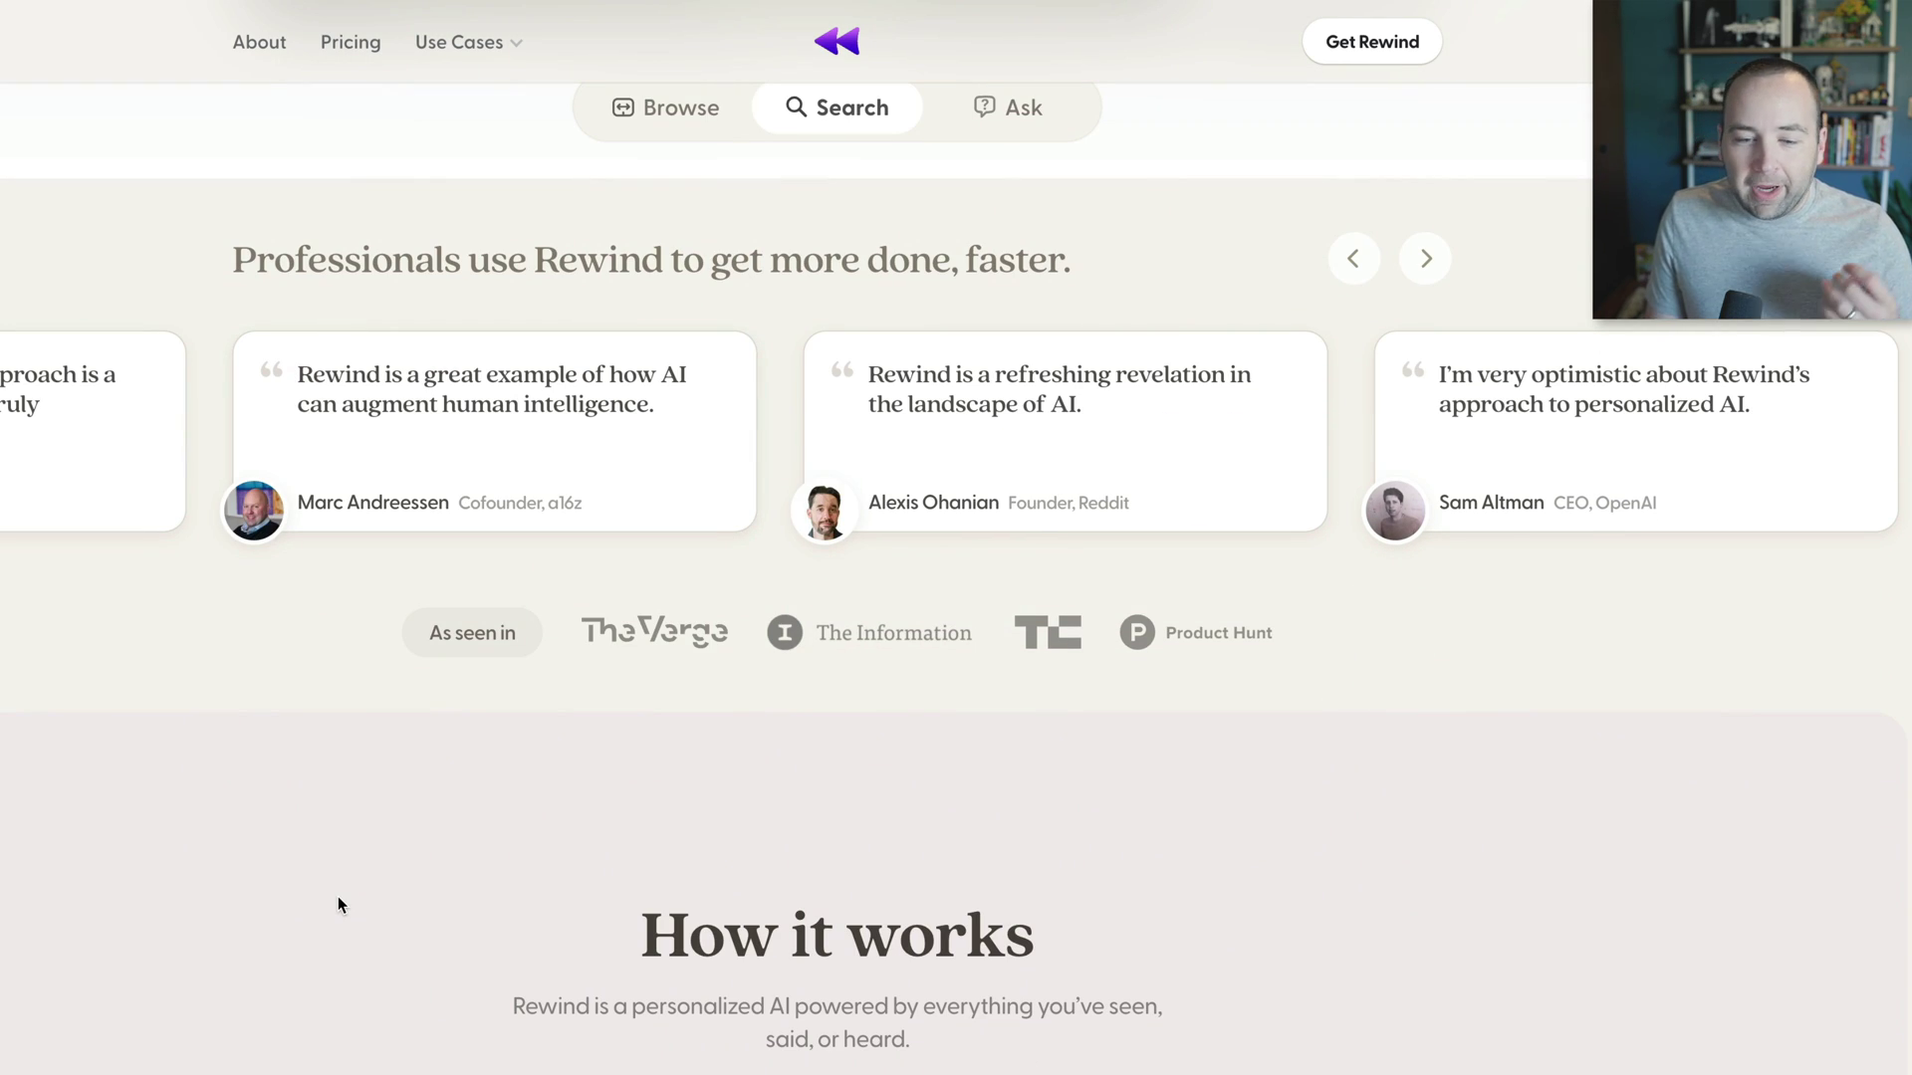
{"action": "scroll", "coordinate": [434, 851], "scroll_direction": "up", "scroll_amount": 10}
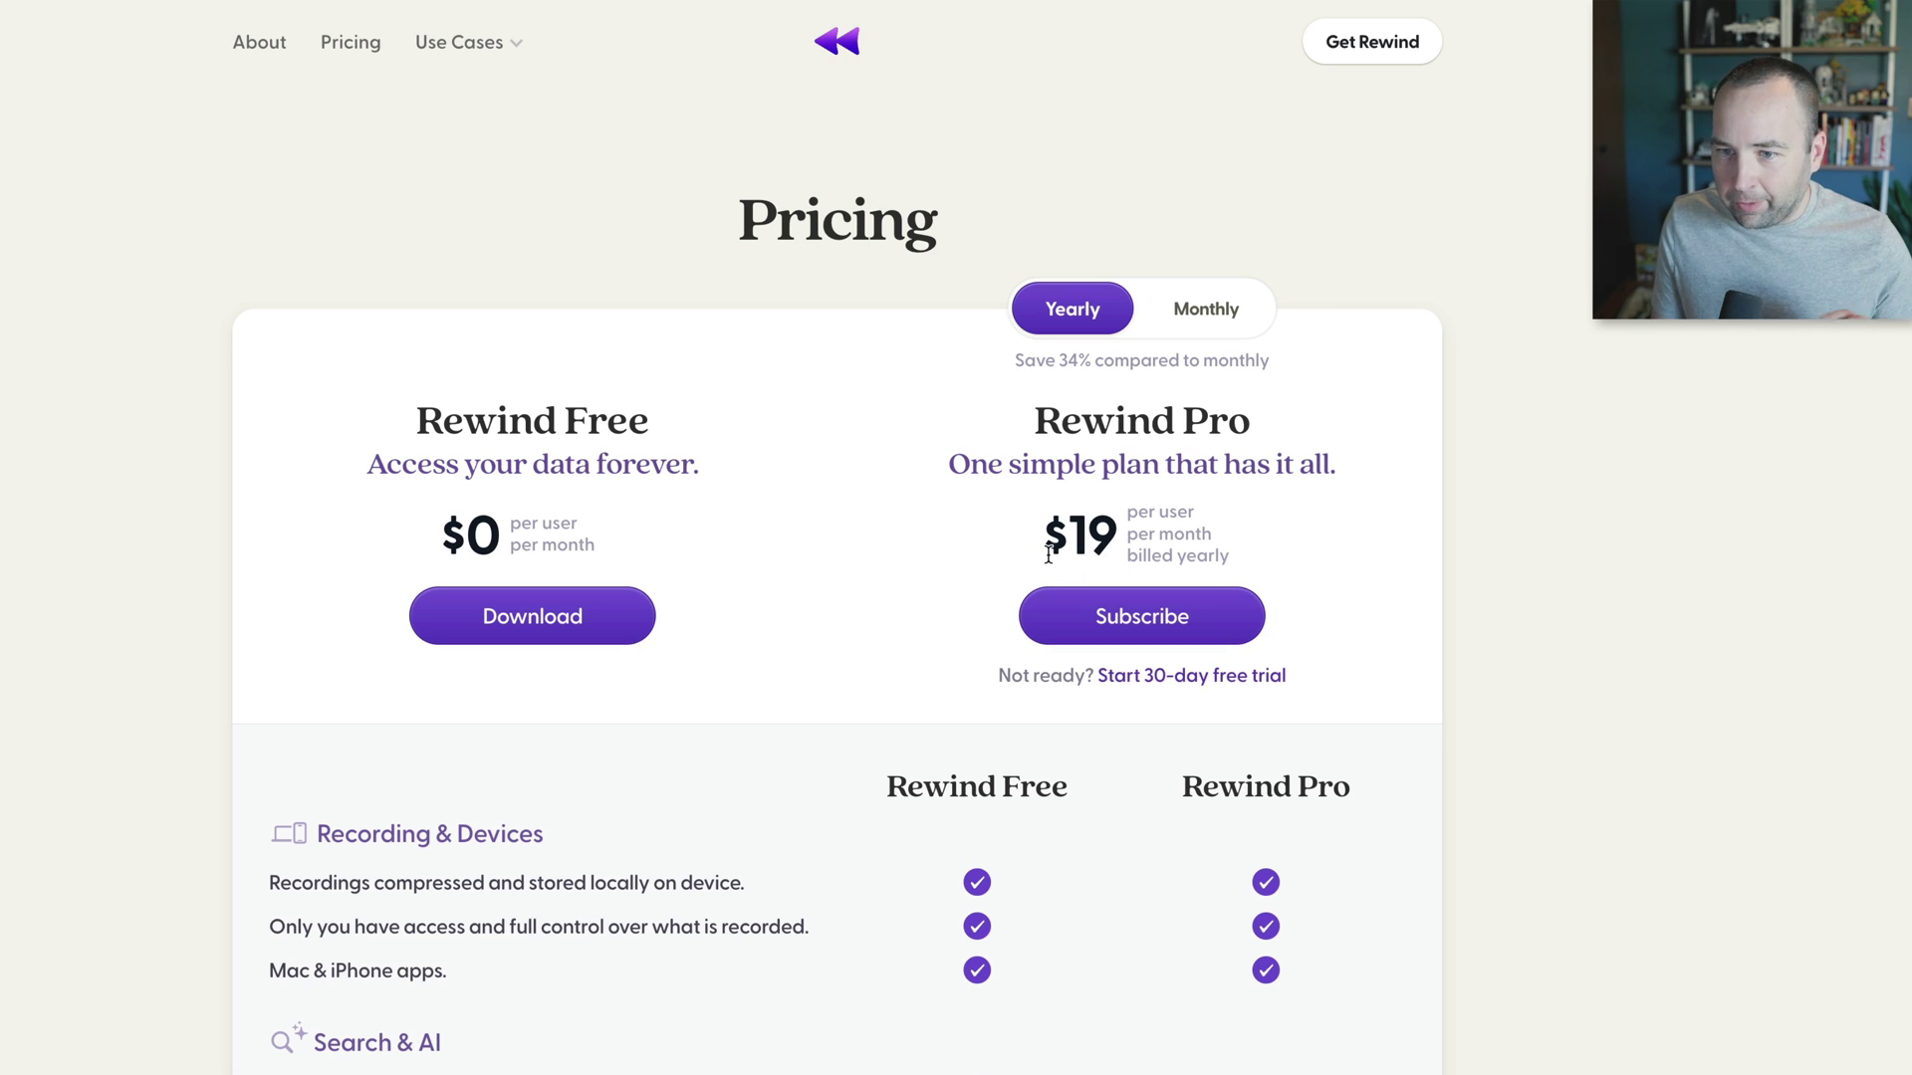
Switch Rewind Pro to monthly billing at $29, scan the comparison, and return home via the logo.
{"action": "left_click", "coordinate": [1200, 324]}
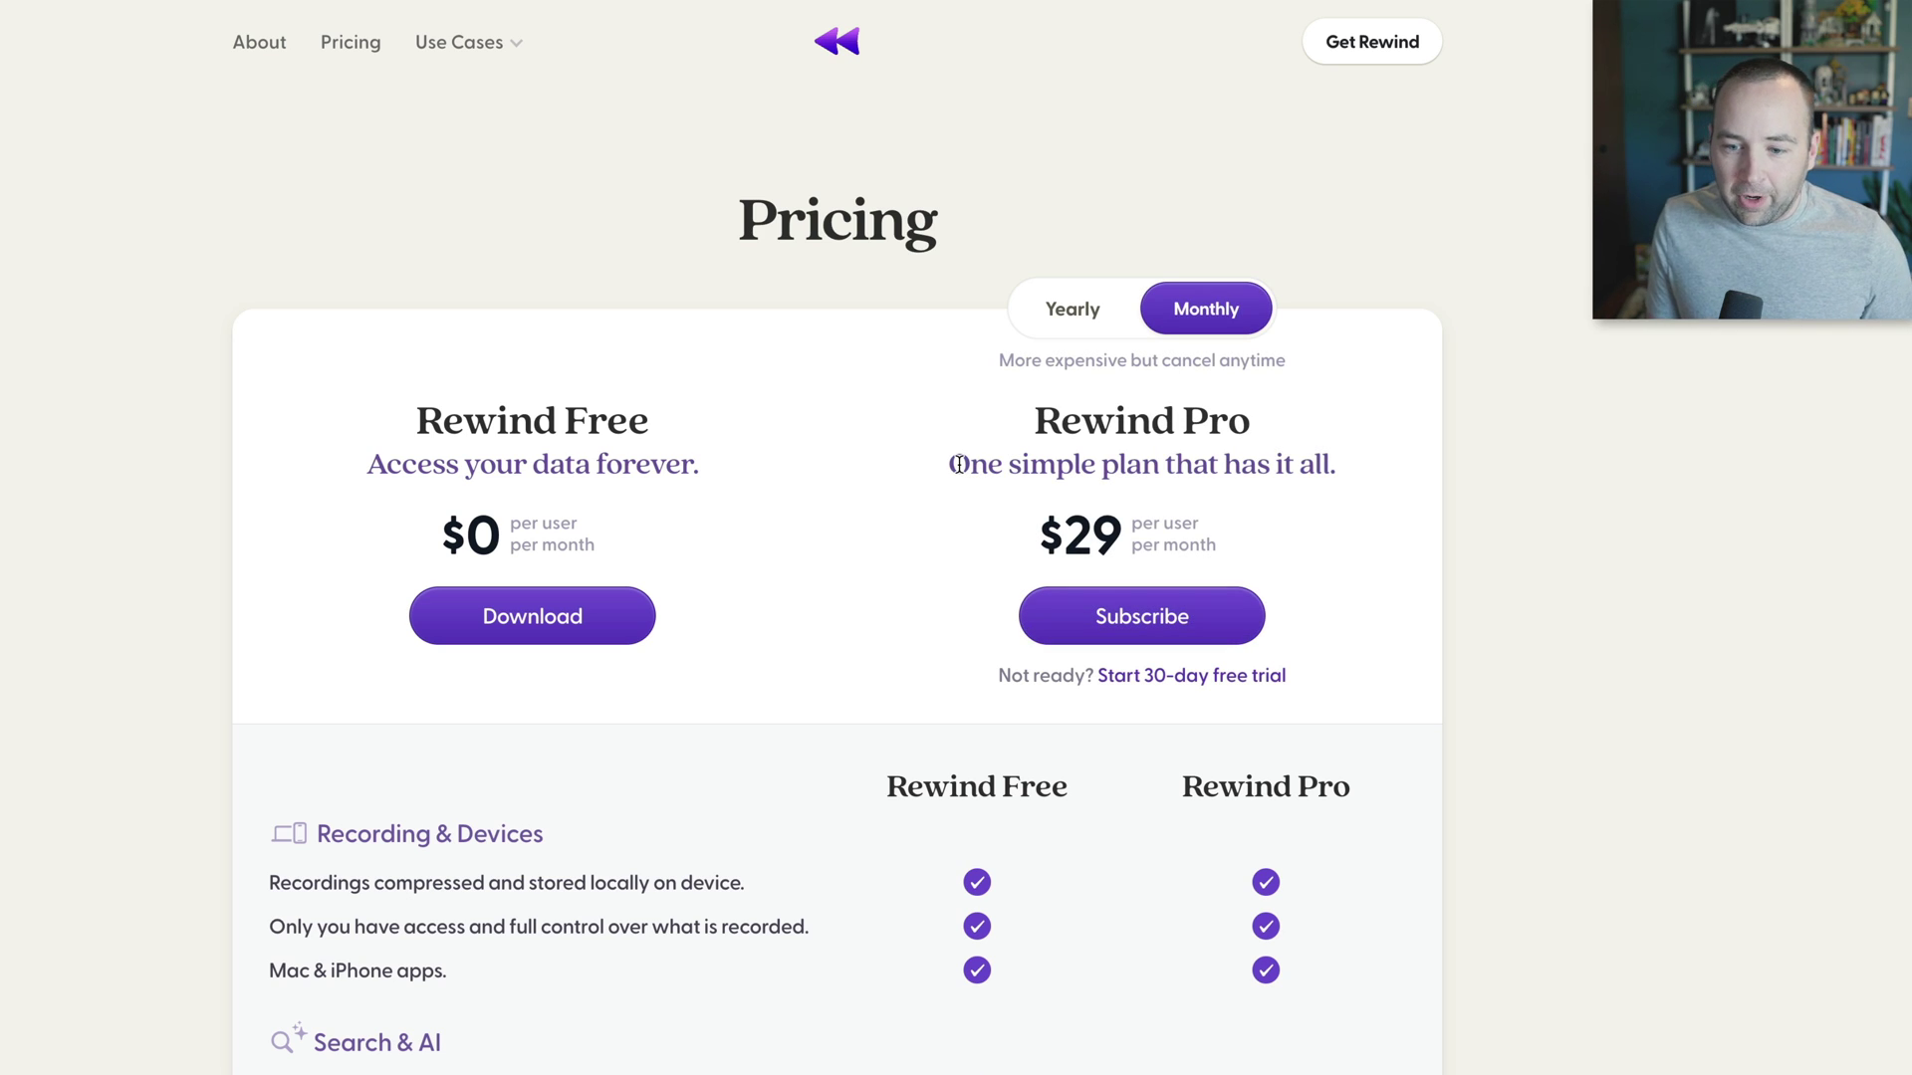
{"action": "scroll", "coordinate": [813, 794], "scroll_direction": "down", "scroll_amount": 5}
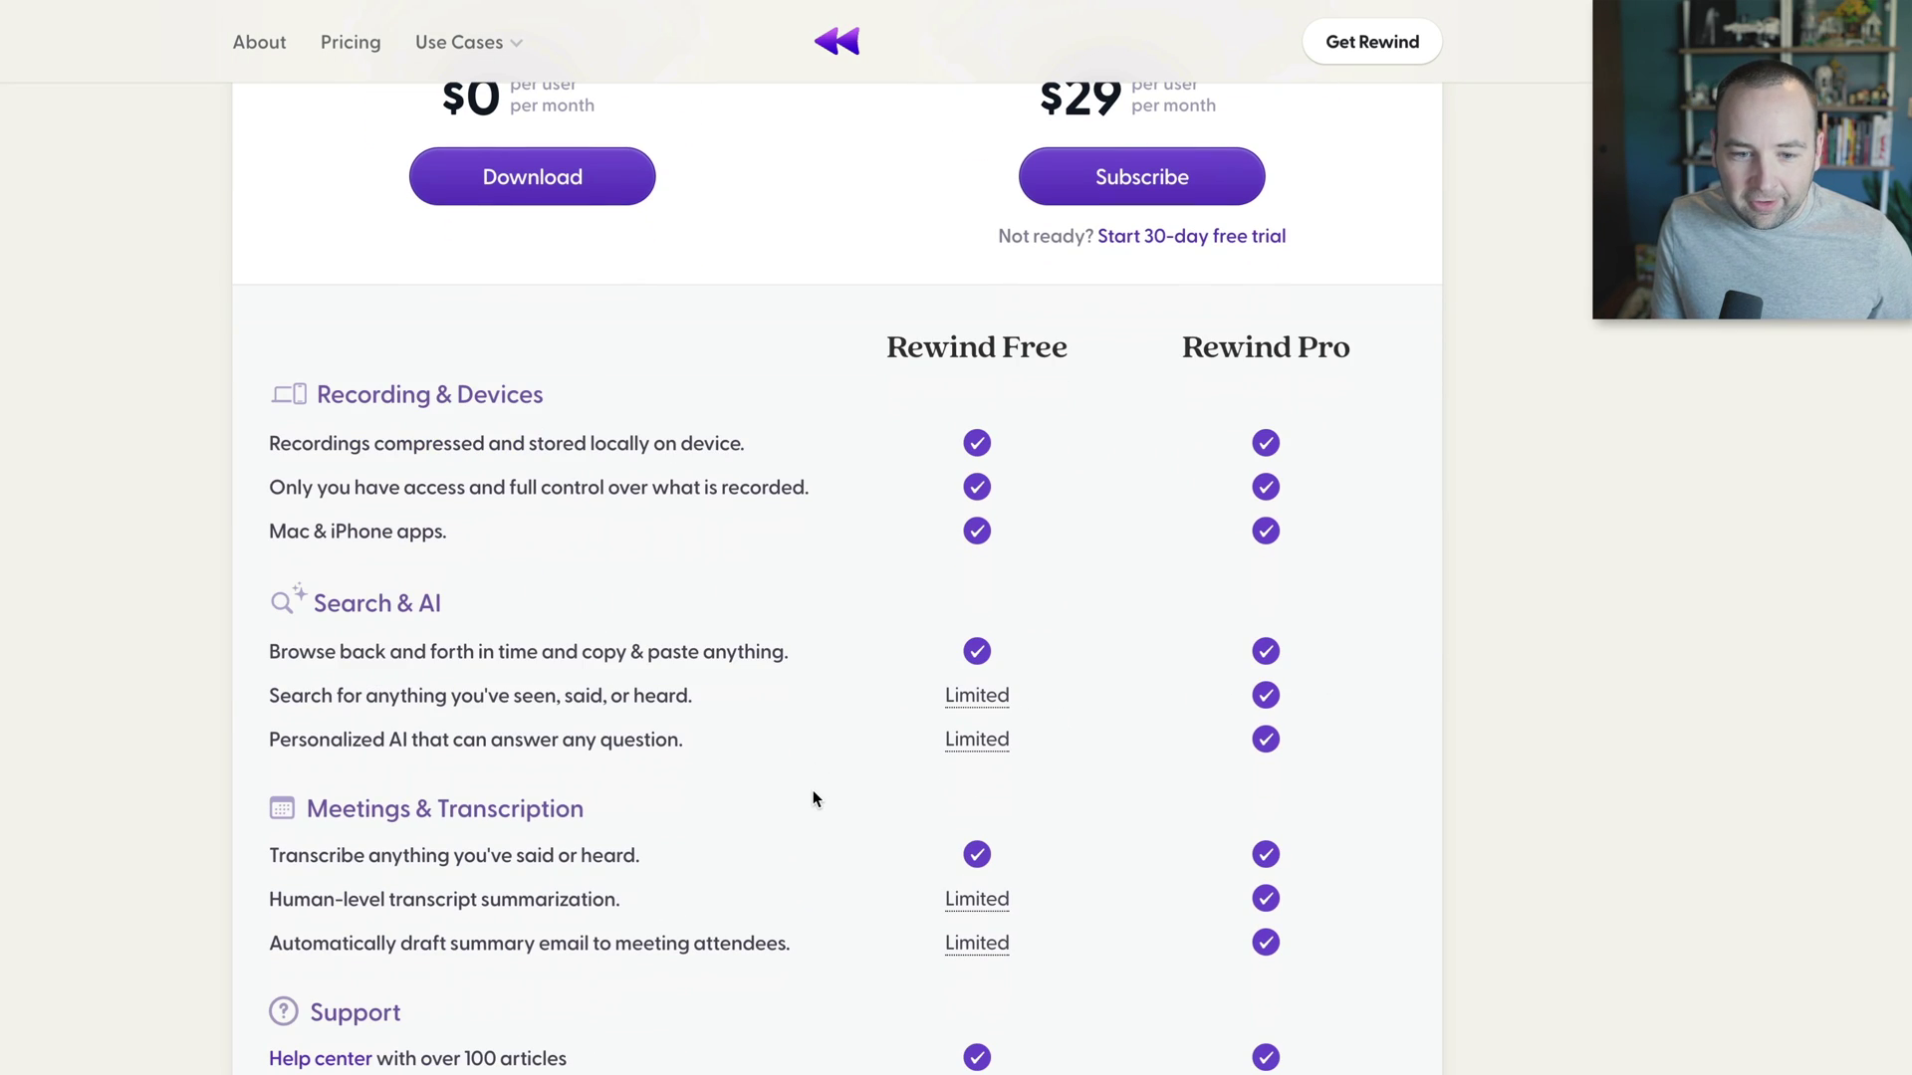
{"action": "scroll", "coordinate": [813, 794], "scroll_direction": "up", "scroll_amount": 5}
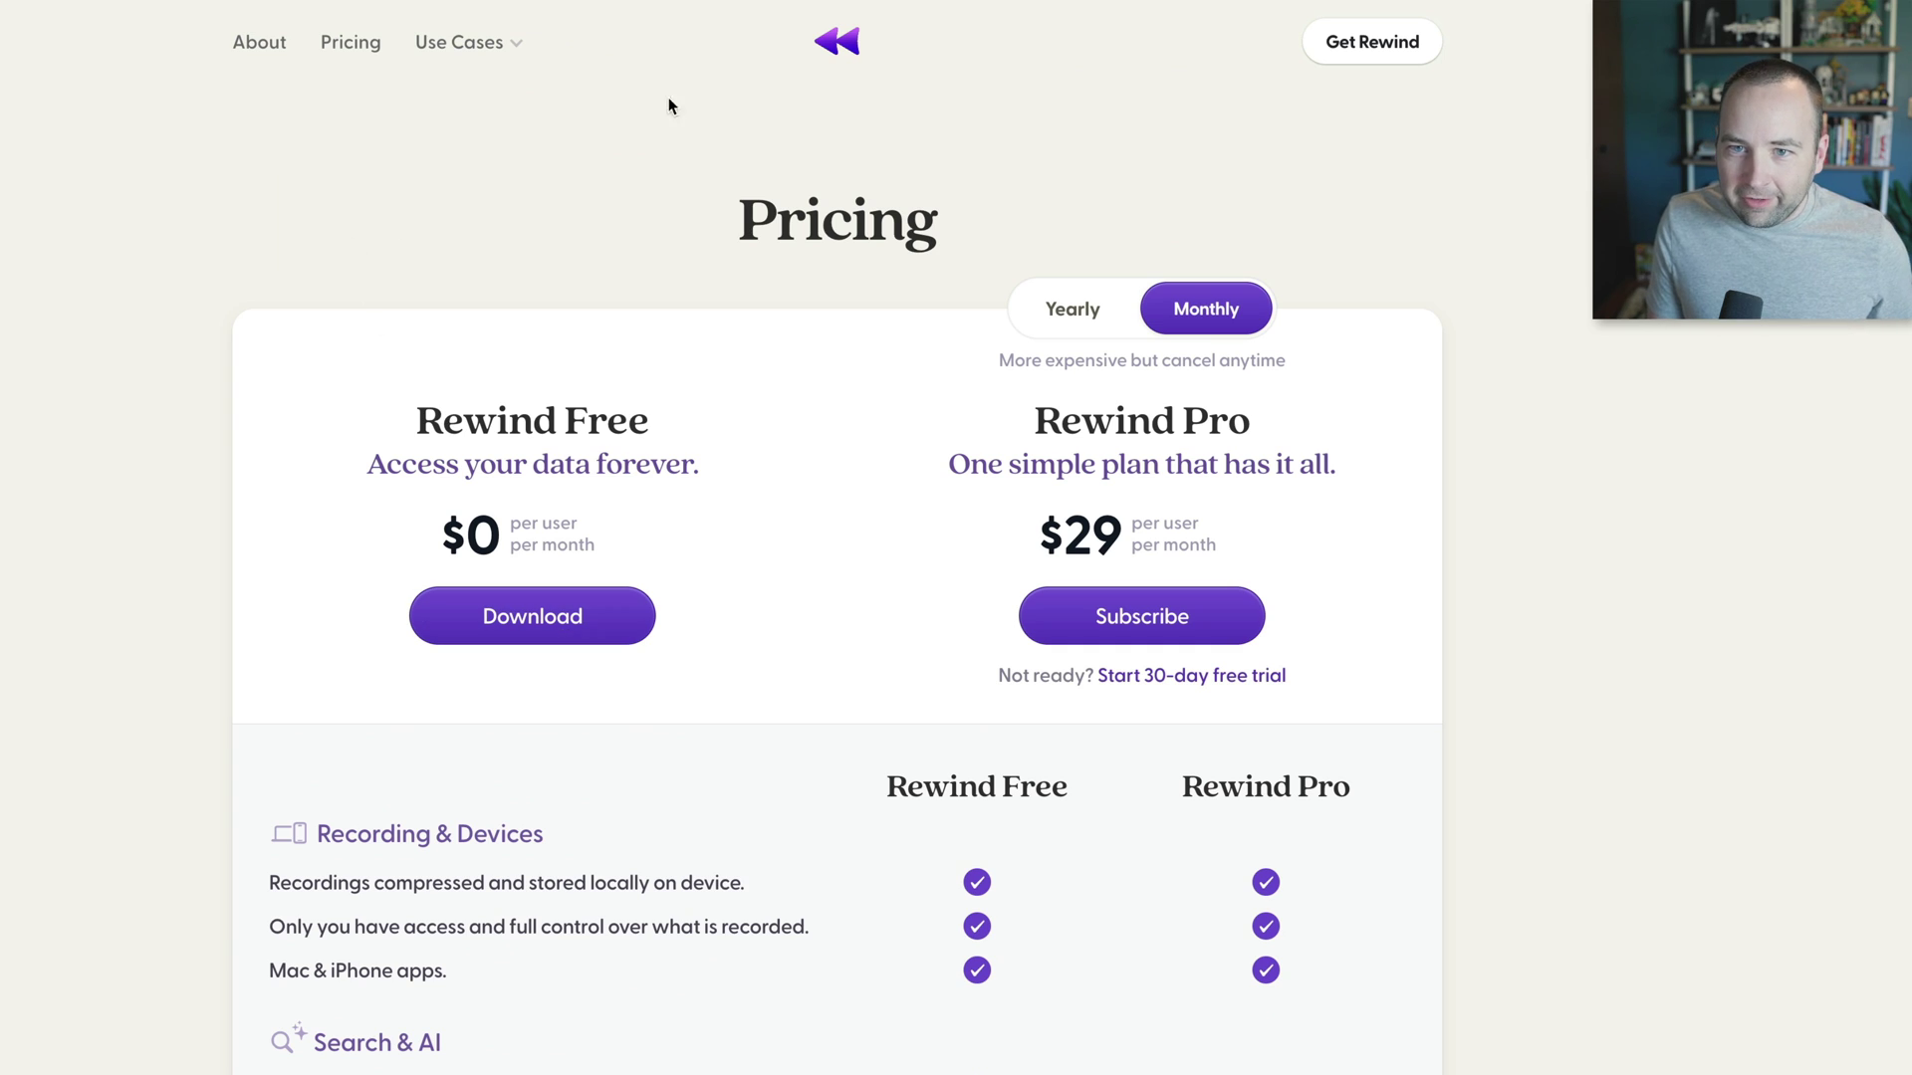
{"action": "left_click", "coordinate": [838, 62]}
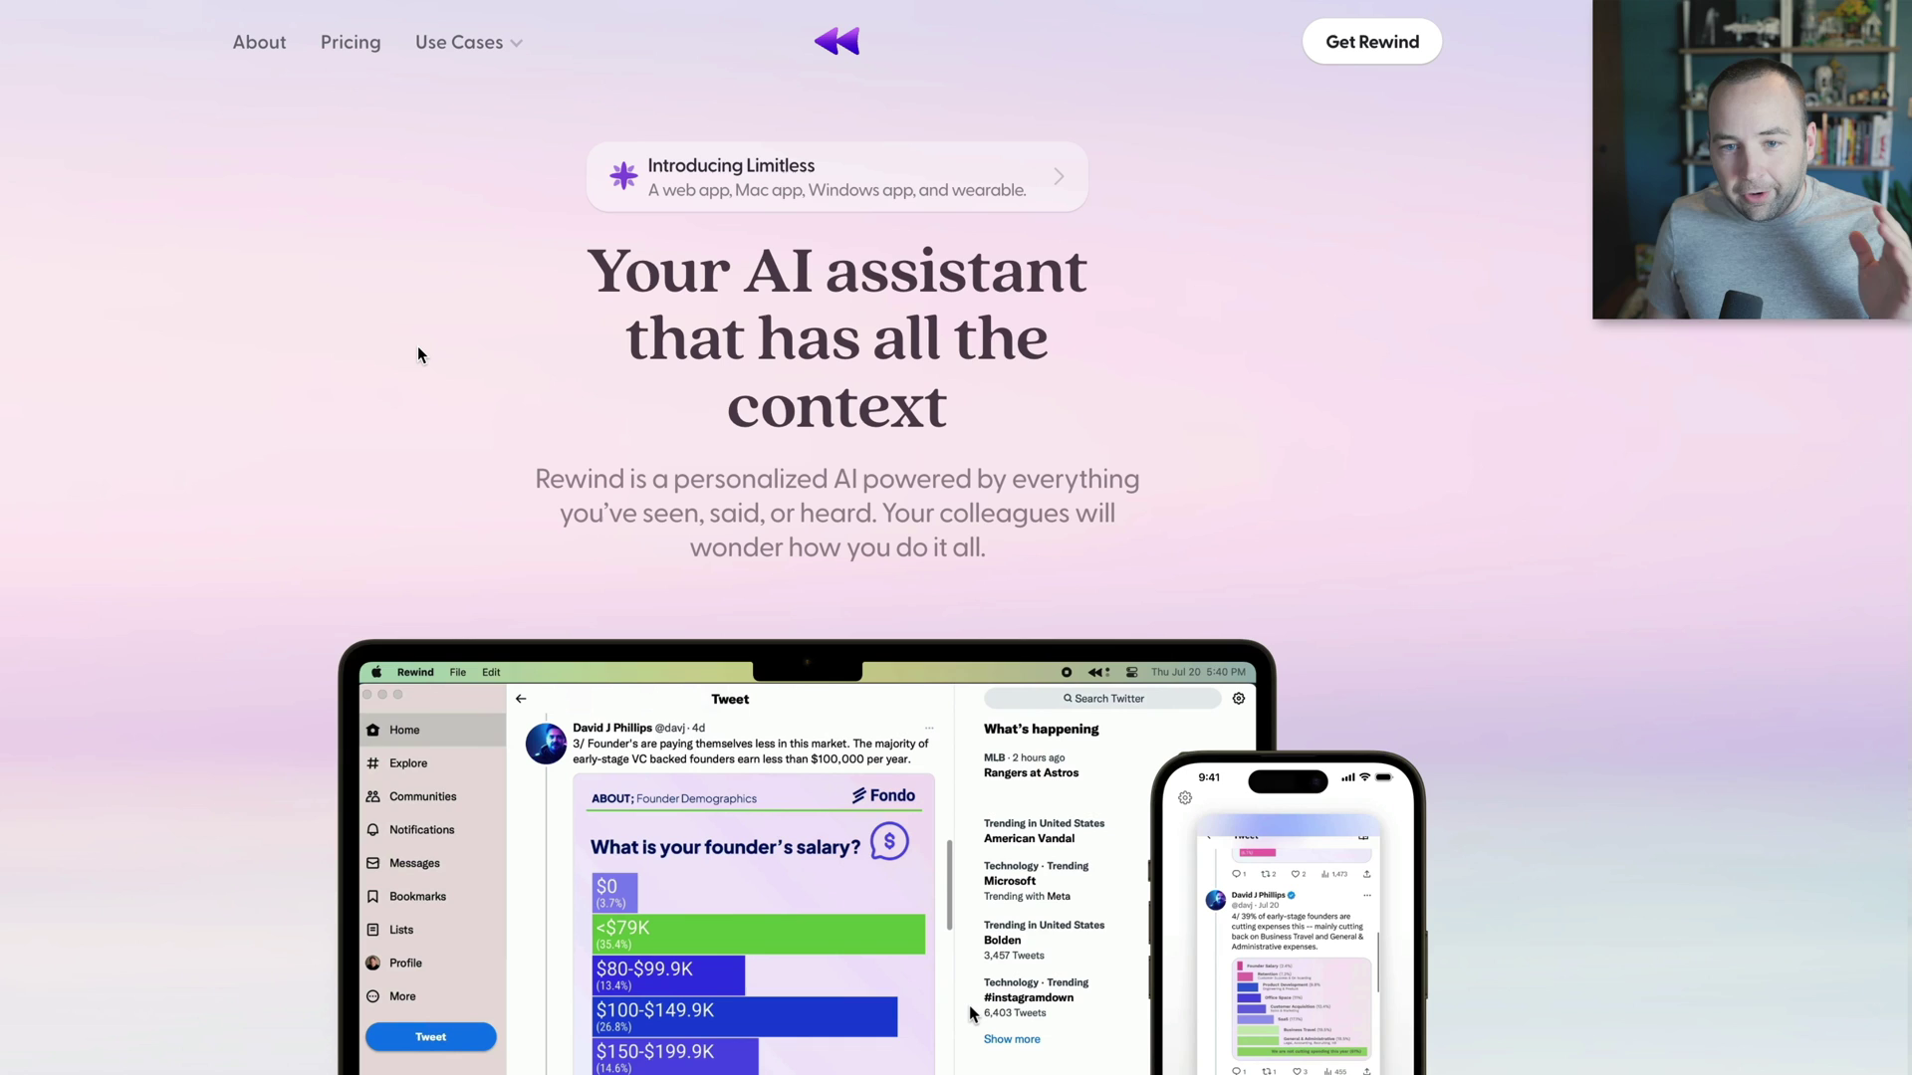
Open the Limitless site from the banner and scroll past its meeting-prep demo and pendant.
{"action": "left_click", "coordinate": [732, 200]}
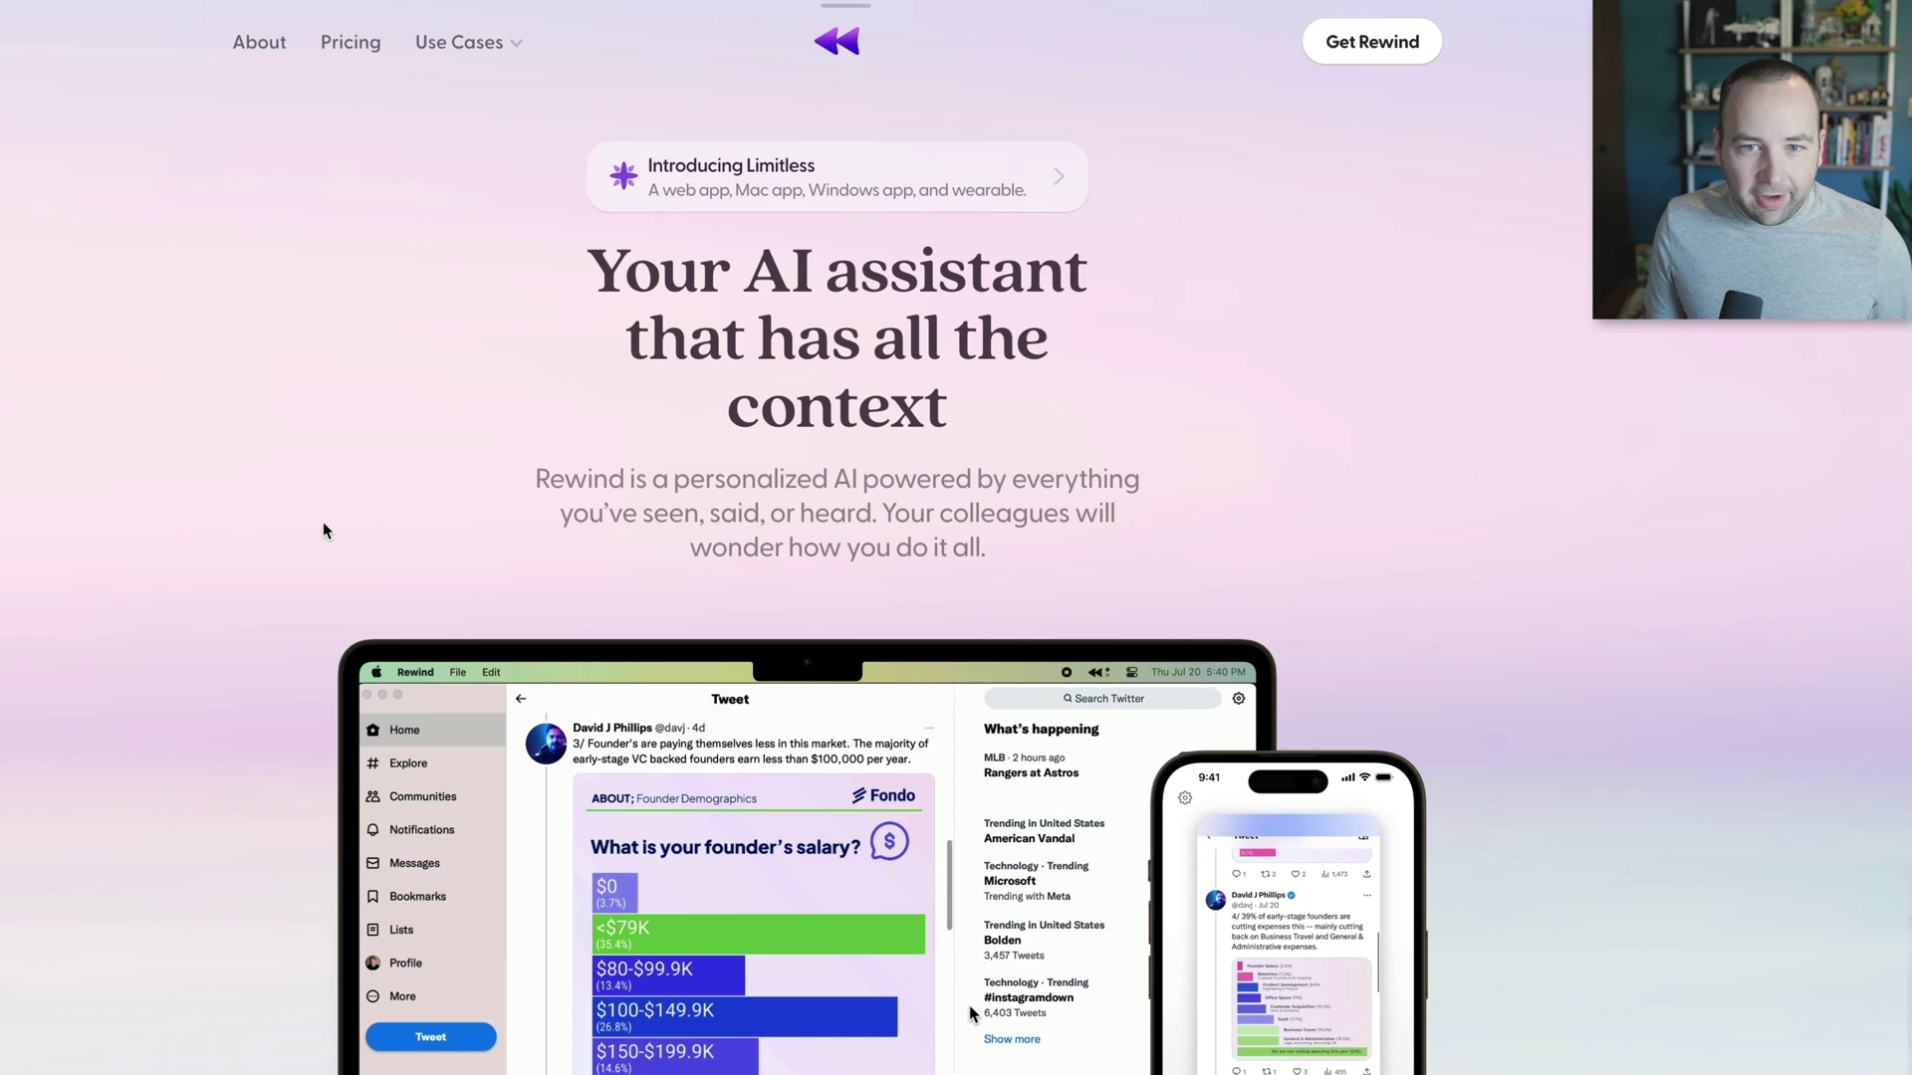
{"action": "scroll", "coordinate": [254, 583], "scroll_direction": "down", "scroll_amount": 4}
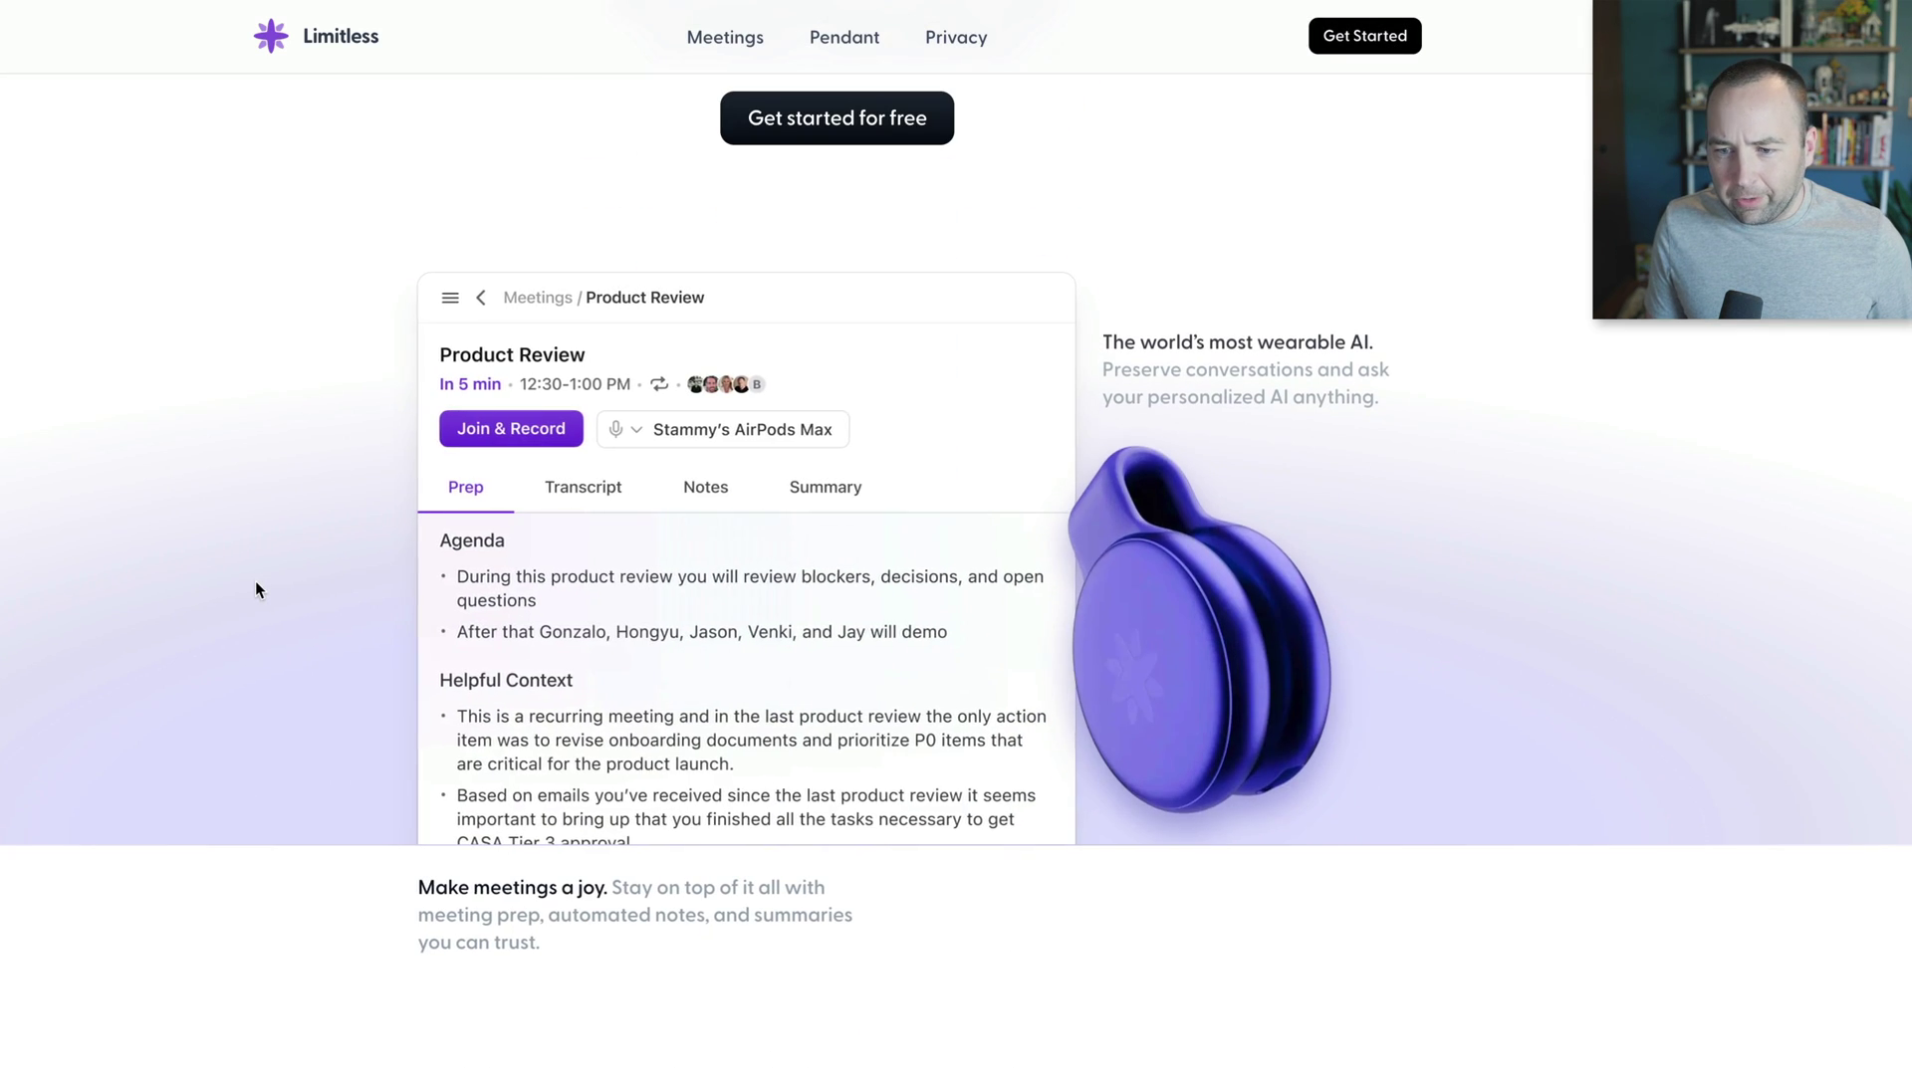
{"action": "scroll", "coordinate": [255, 590], "scroll_direction": "down", "scroll_amount": 7}
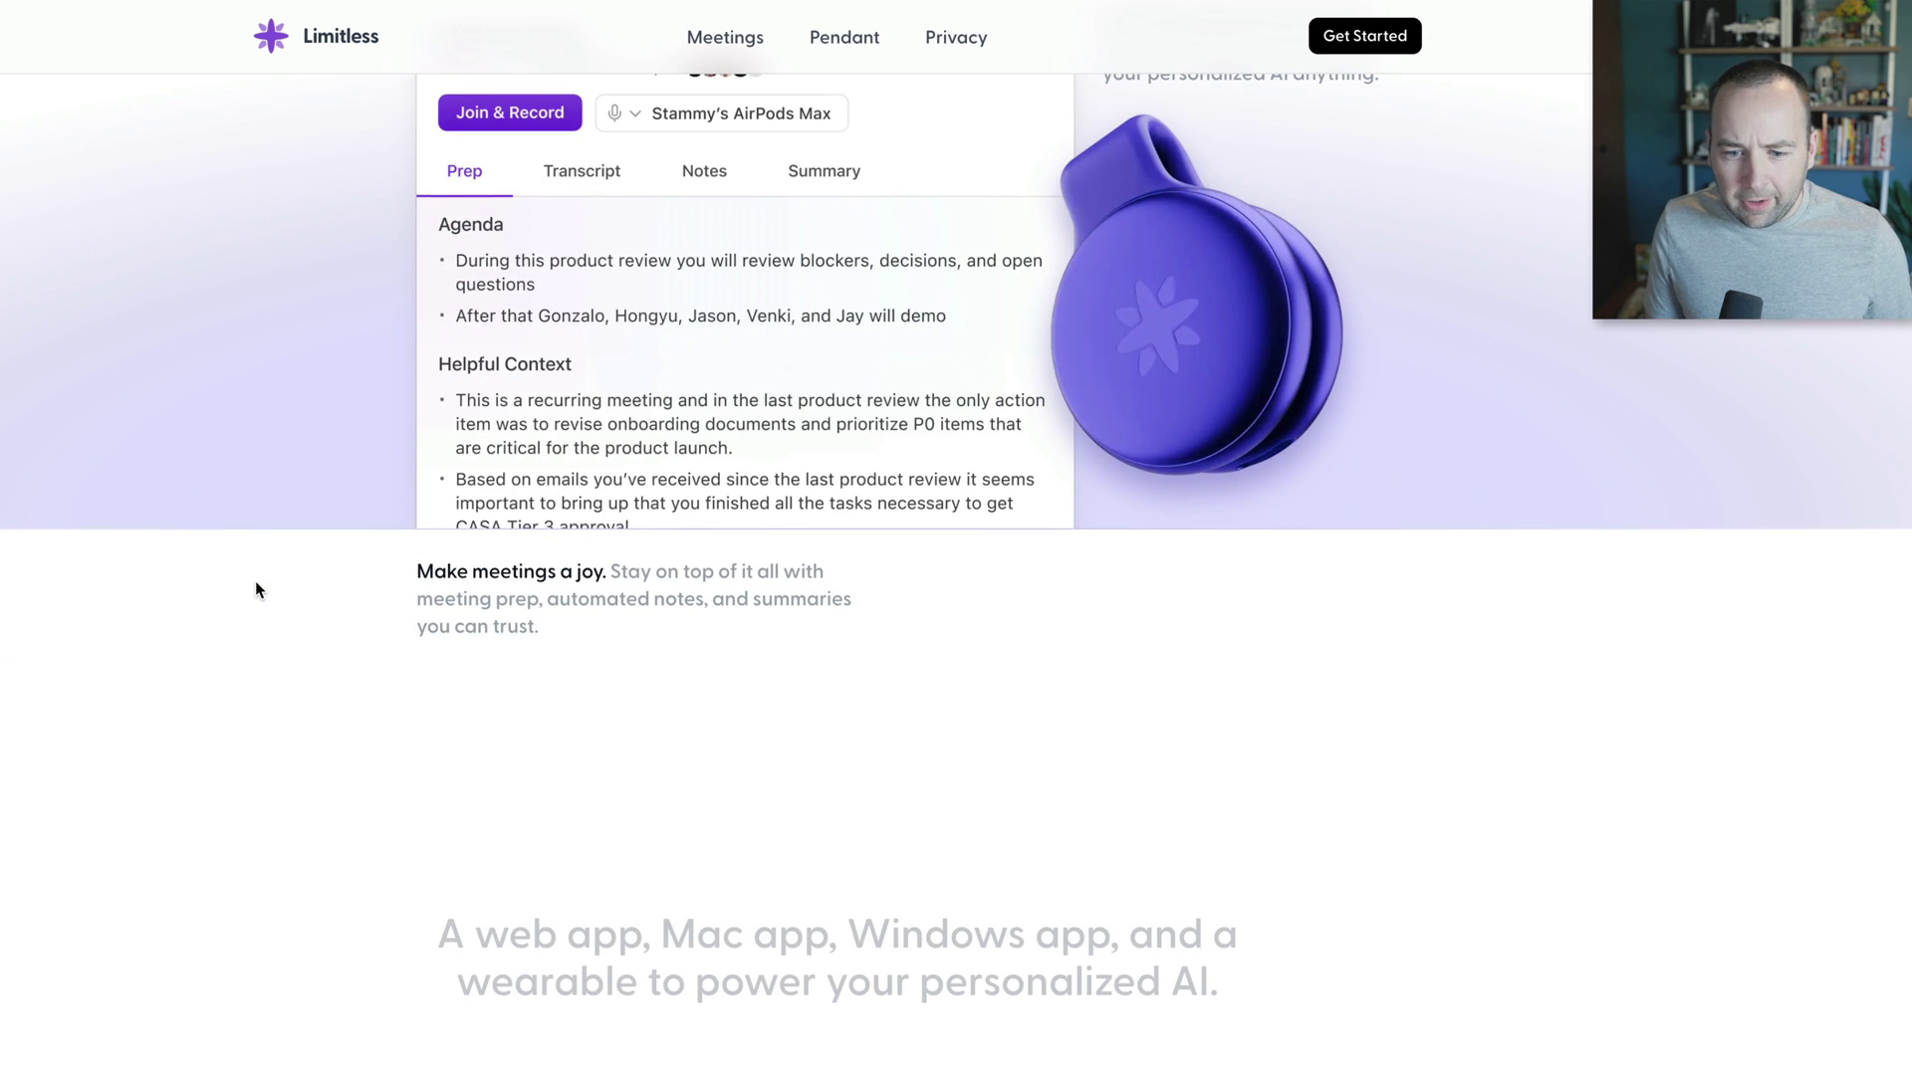
{"action": "scroll", "coordinate": [255, 590], "scroll_direction": "up", "scroll_amount": 10}
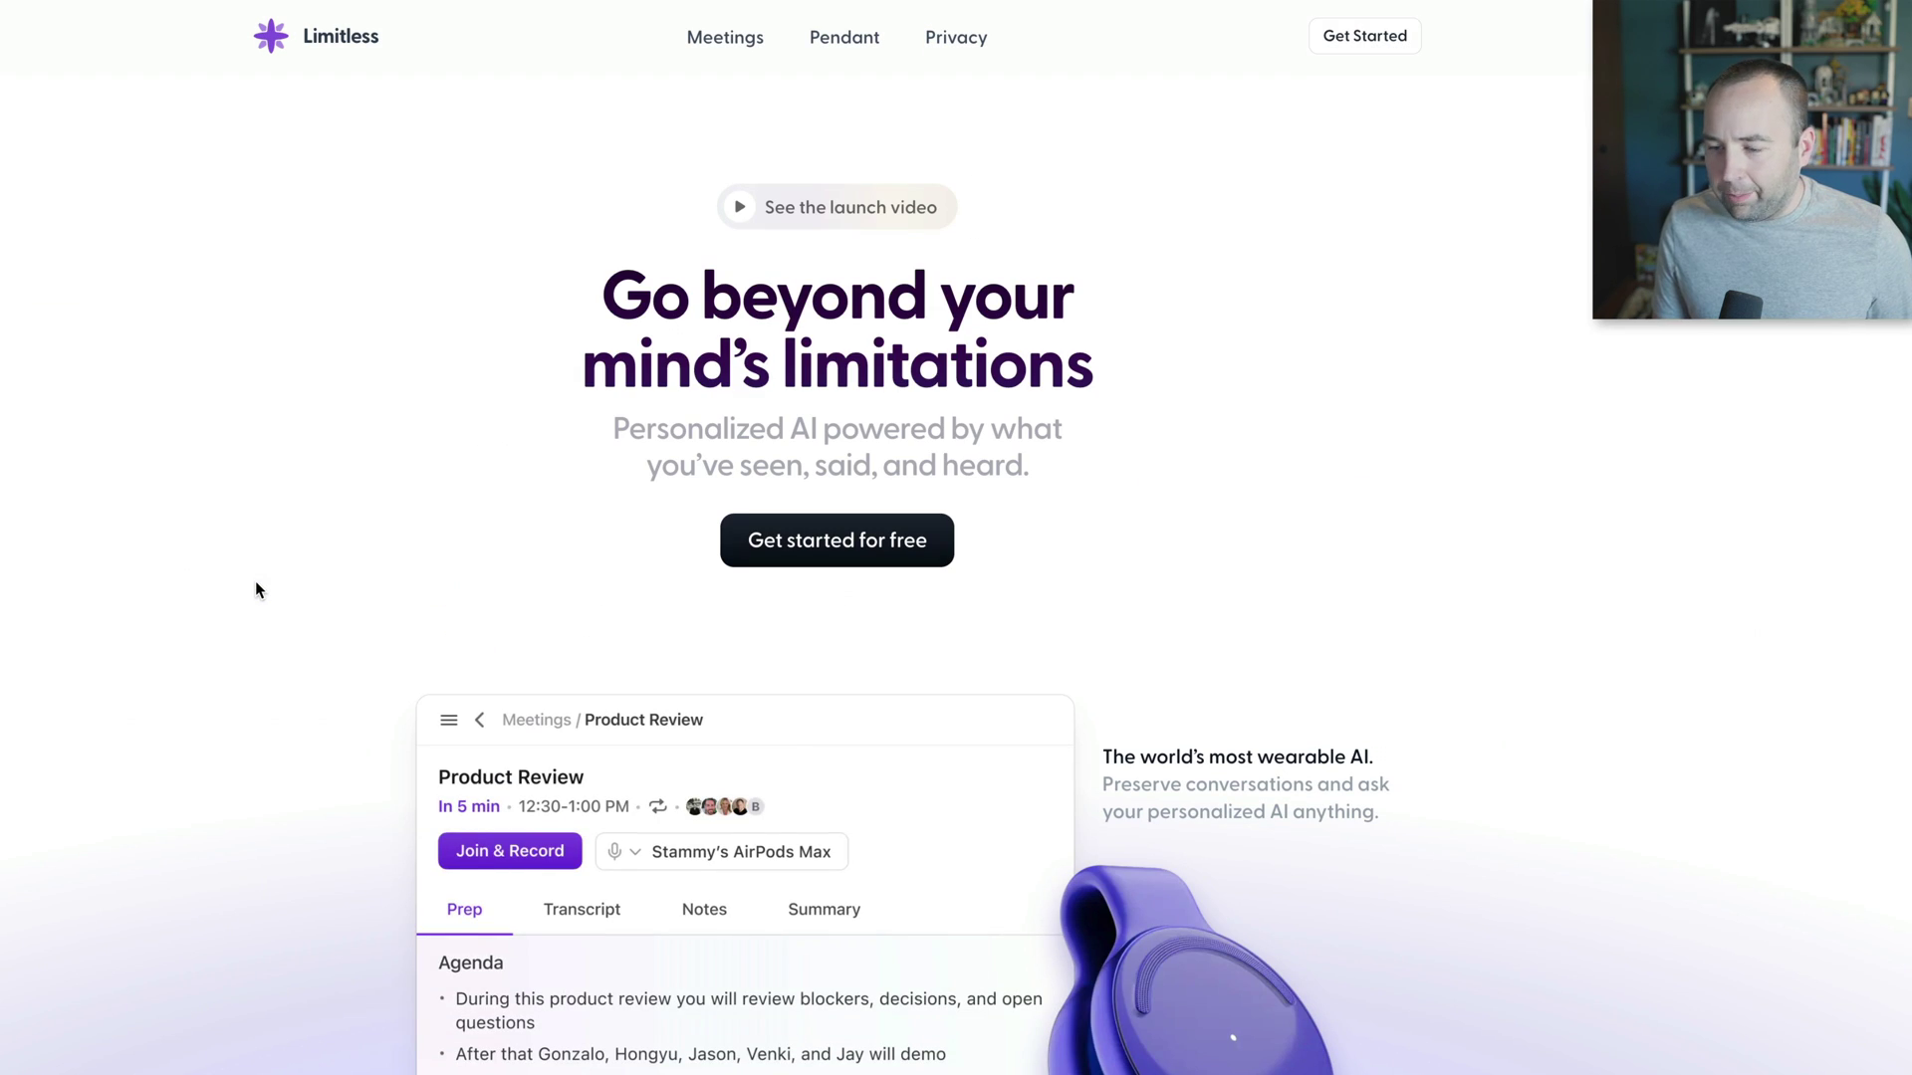